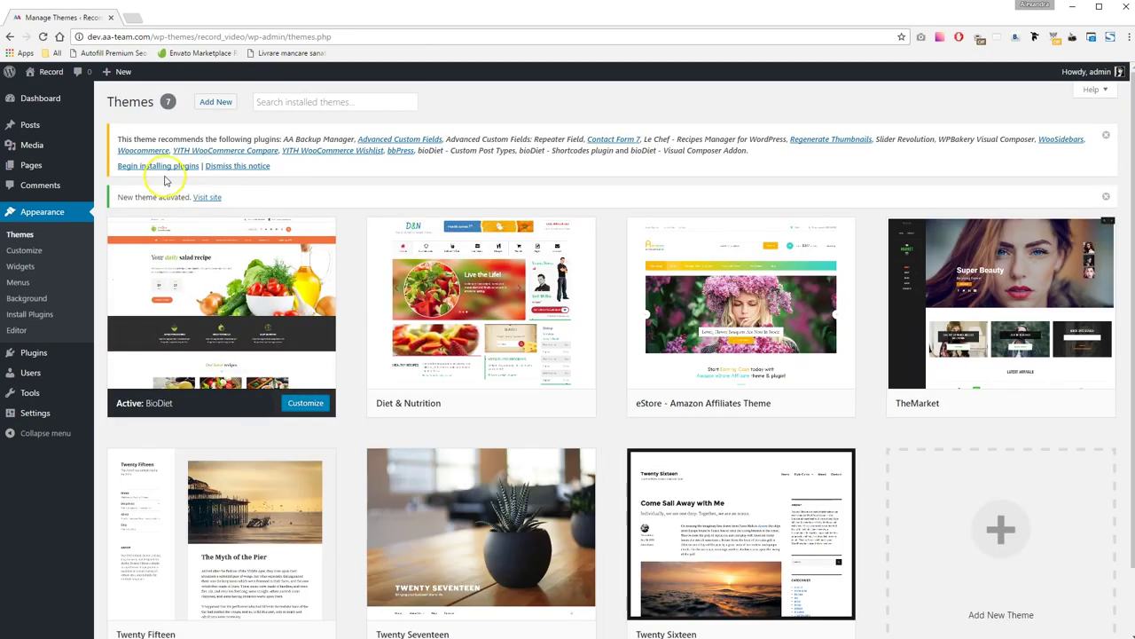
# Start the theme's recommended plugin installation and bulk-install every plugin in the list
pyautogui.click(147, 161)
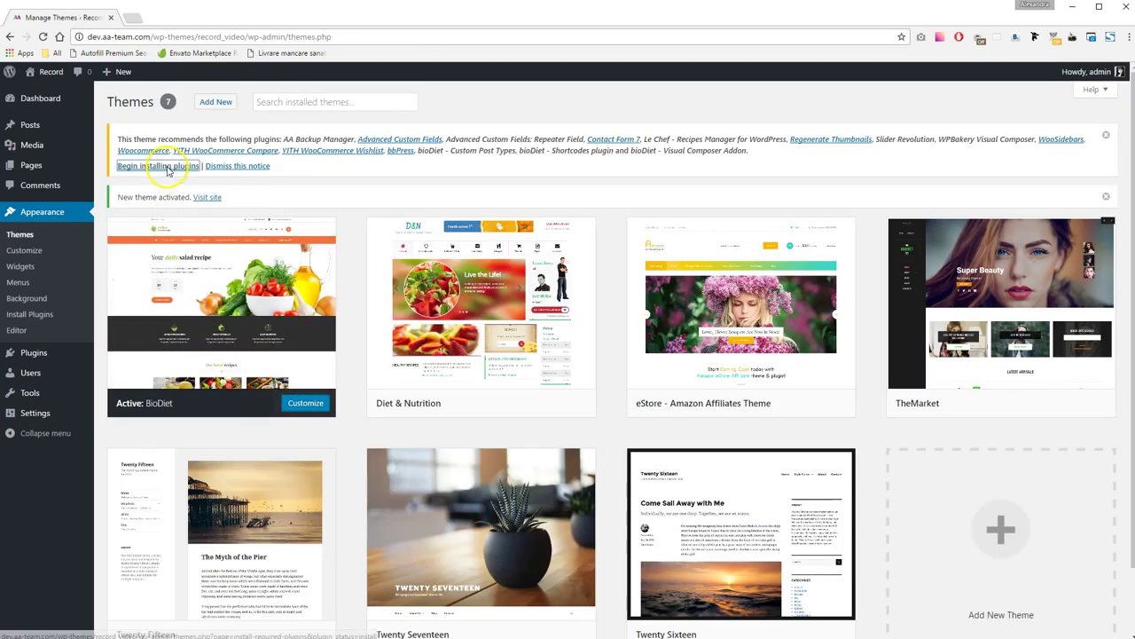
pyautogui.click(118, 163)
pyautogui.click(137, 142)
pyautogui.click(128, 157)
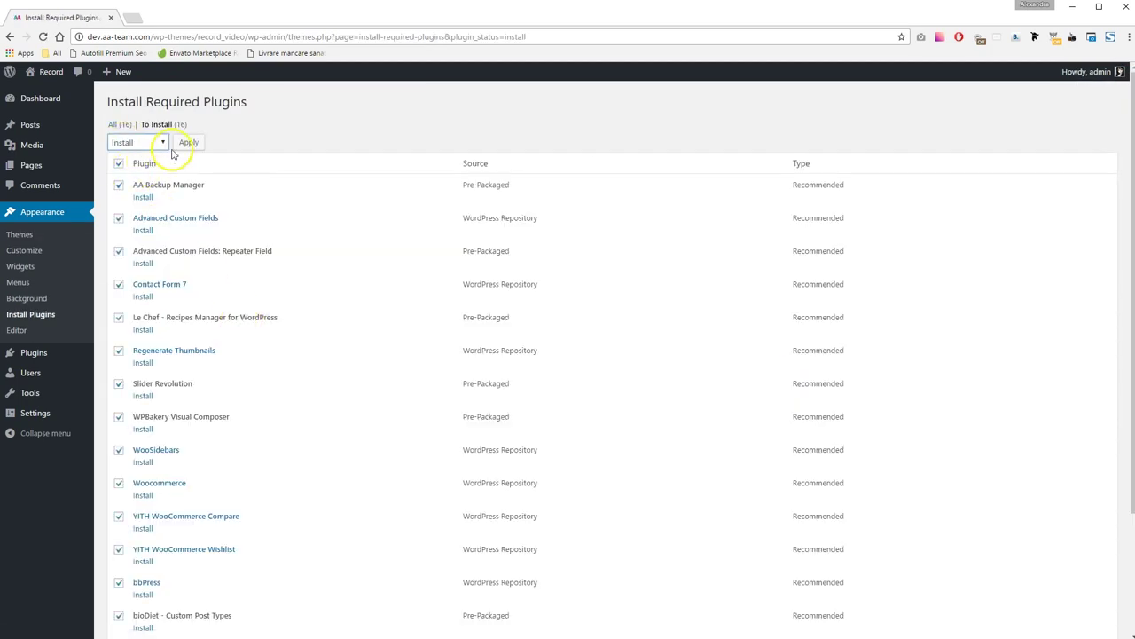
pyautogui.click(188, 142)
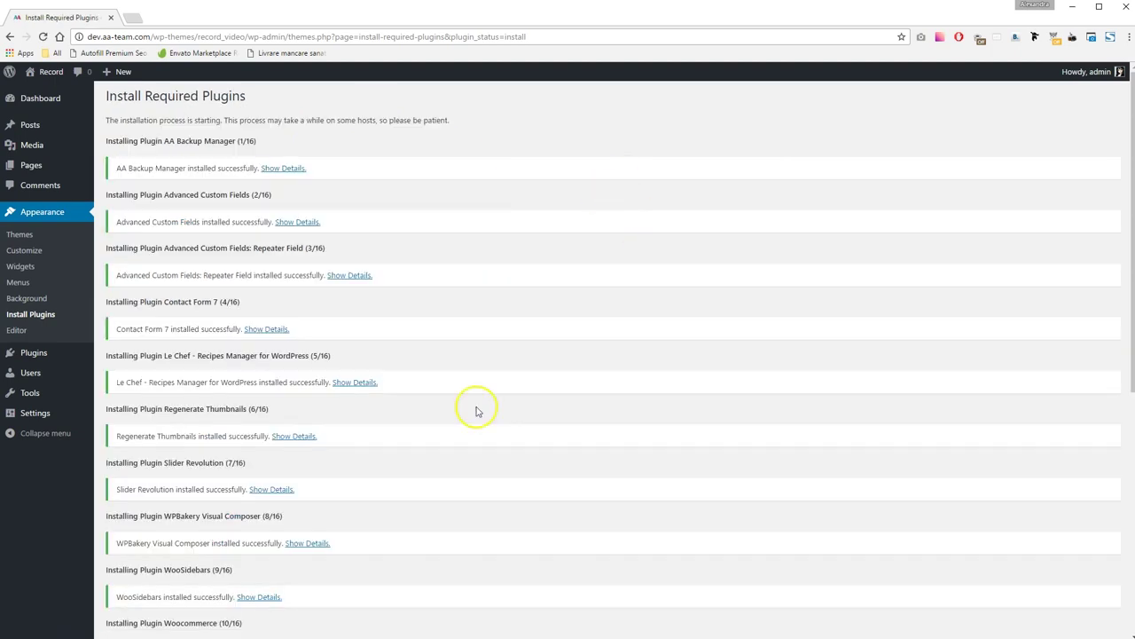
# Return to the required plugins installer and bulk-activate all the installed plugins
pyautogui.scroll(-5, 477, 410)
pyautogui.click(155, 579)
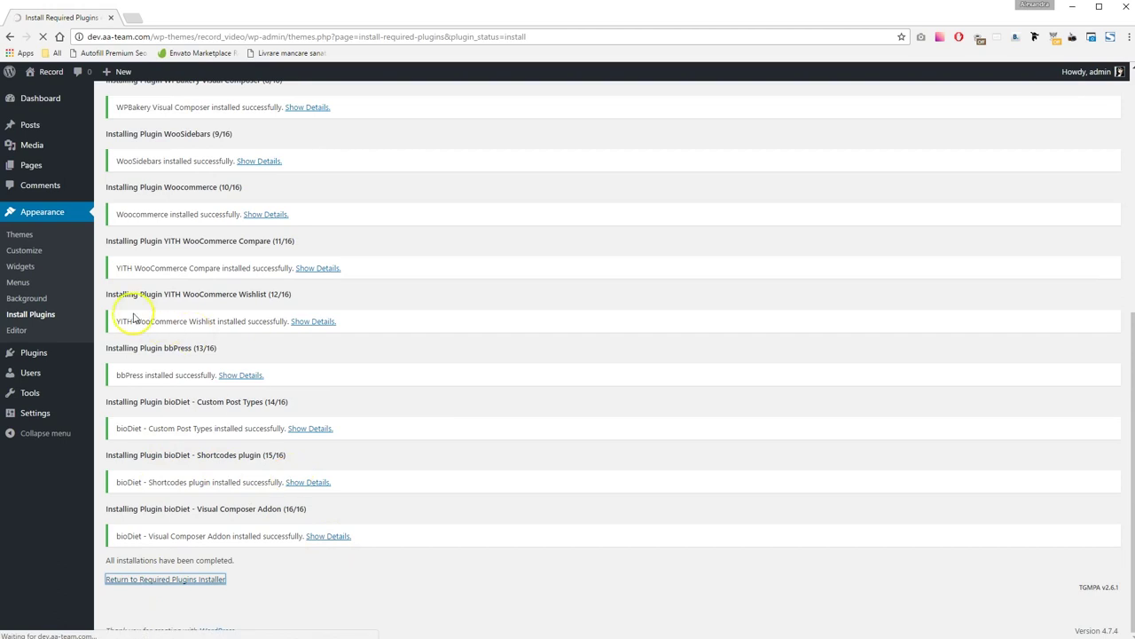
pyautogui.click(138, 142)
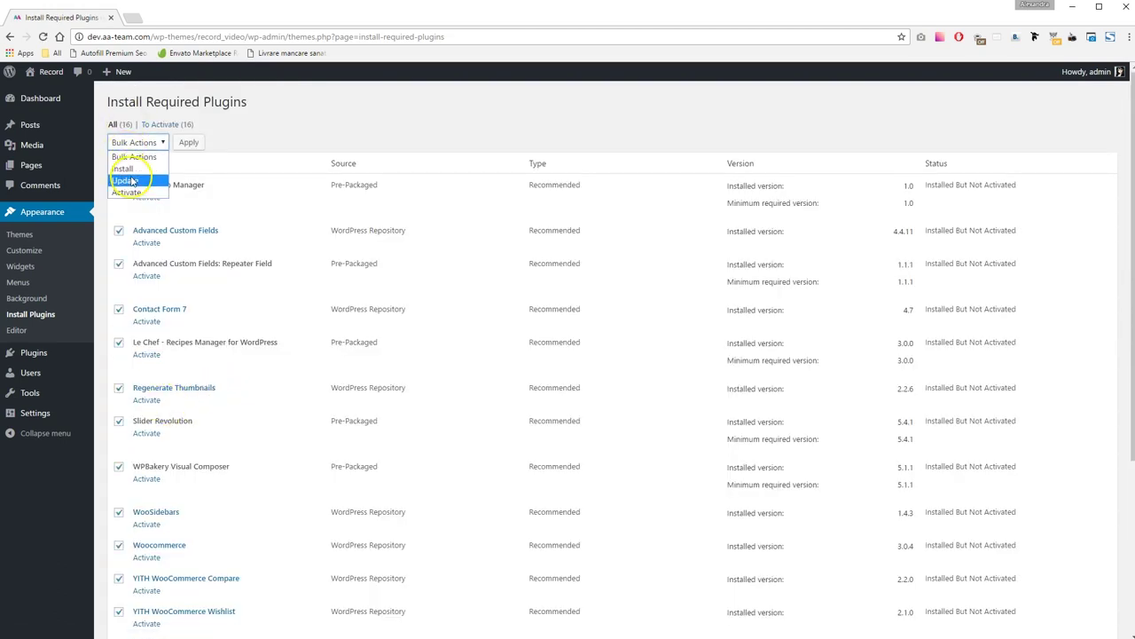
pyautogui.click(126, 192)
pyautogui.scroll(-3, 266, 223)
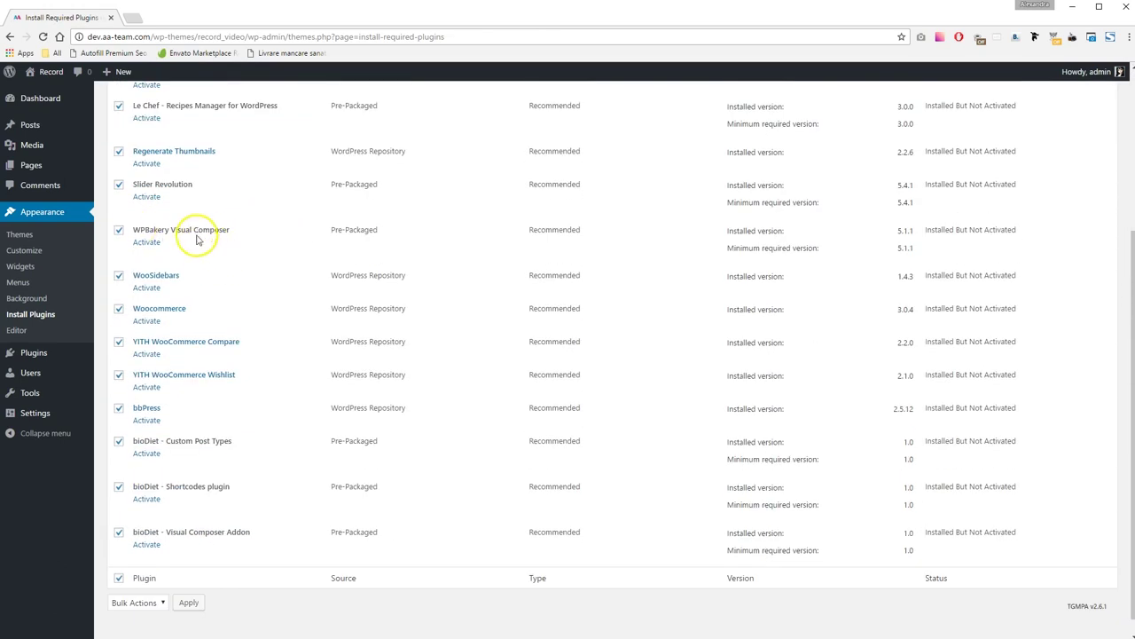
pyautogui.scroll(3, 197, 239)
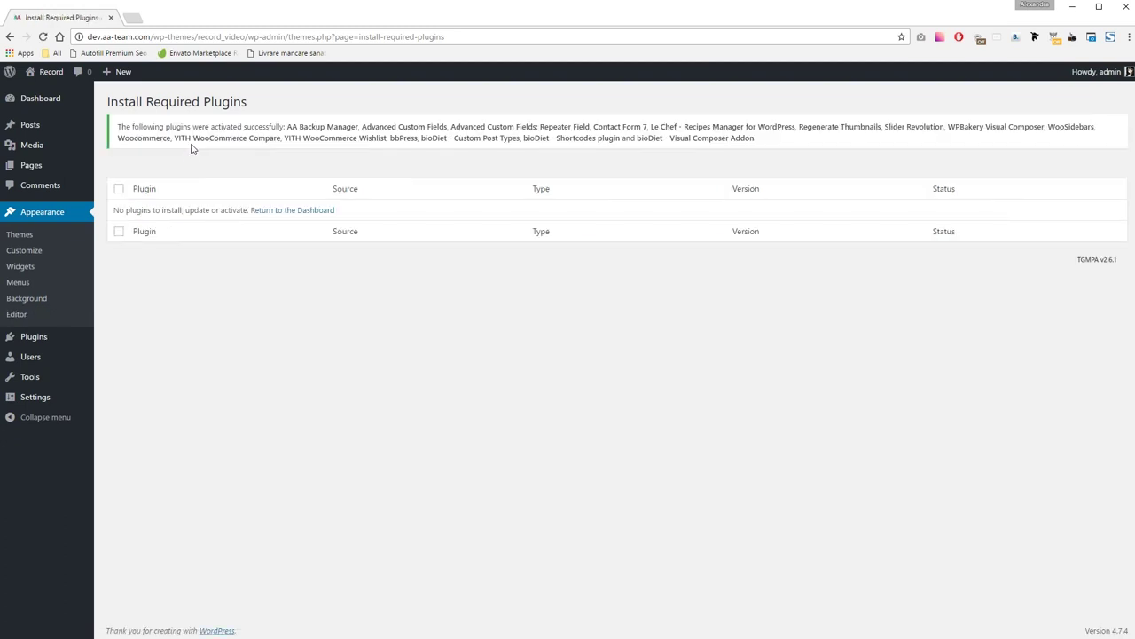
# Return to the dashboard, decline the WooCommerce setup wizard for now, and view the site's front end in a new tab
pyautogui.click(306, 212)
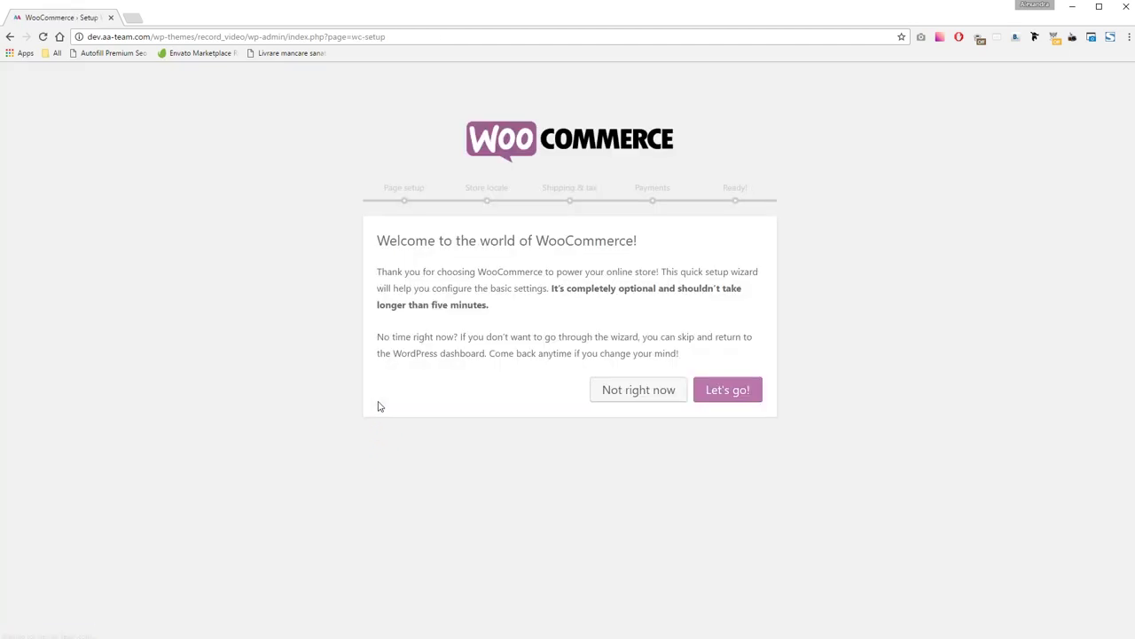
pyautogui.click(639, 389)
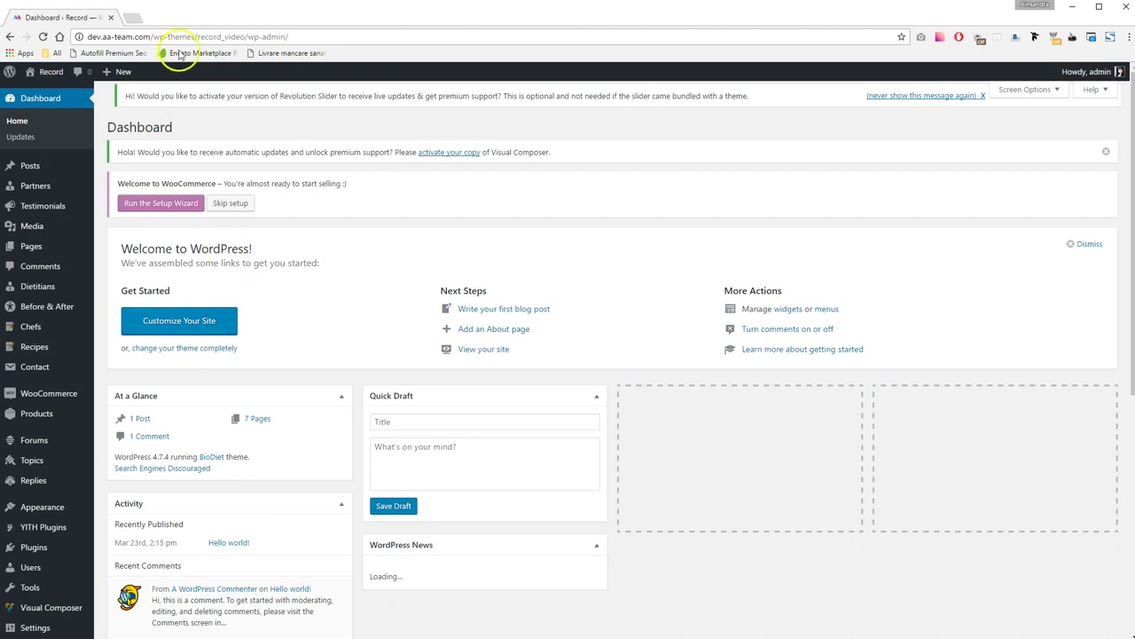
pyautogui.middleClick(44, 71)
pyautogui.click(151, 17)
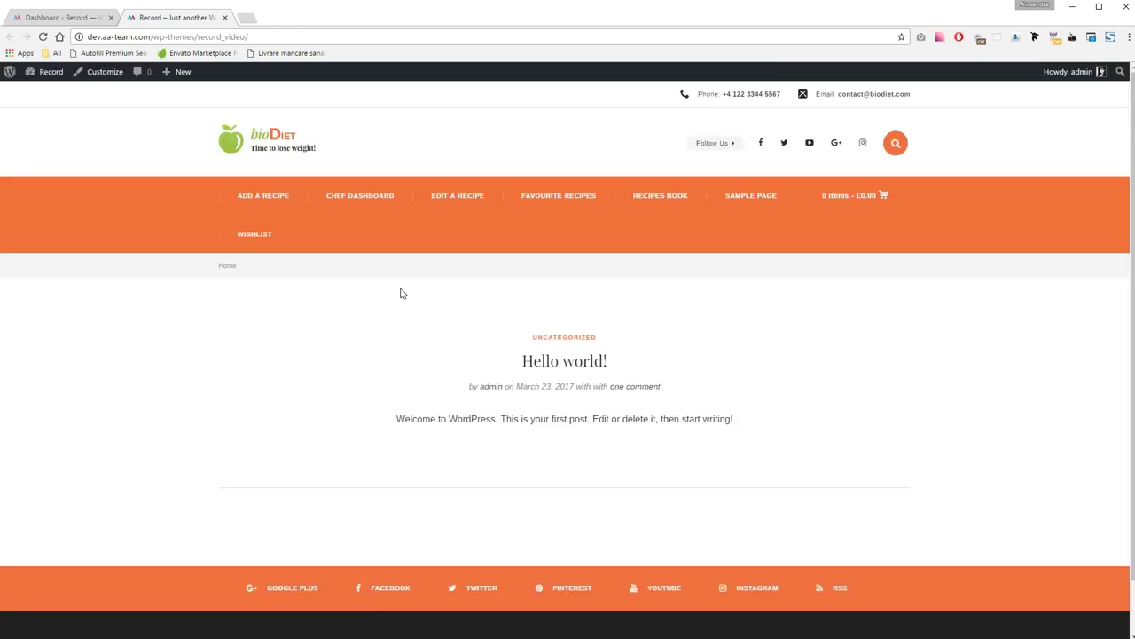
pyautogui.scroll(-2, 400, 294)
pyautogui.scroll(2, 400, 293)
# Import the demo content in AA Backup Manager using dummydata-all.zip from the BioDiet 1.0 Dummy Data folder
pyautogui.click(482, 365)
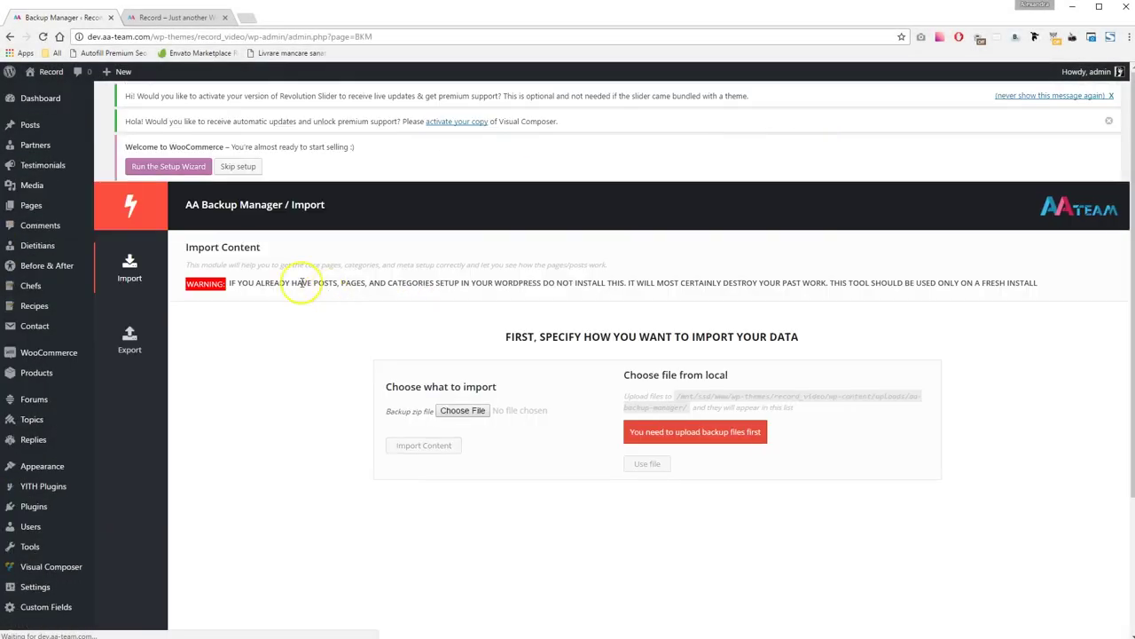
pyautogui.click(454, 411)
pyautogui.click(338, 87)
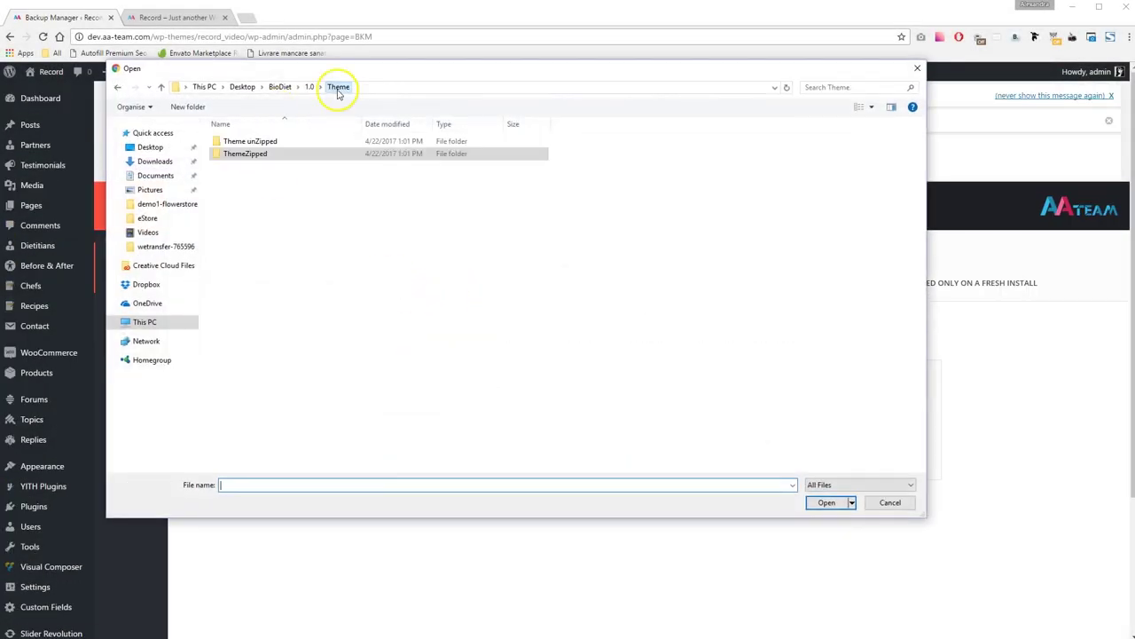
pyautogui.click(309, 87)
pyautogui.doubleClick(271, 153)
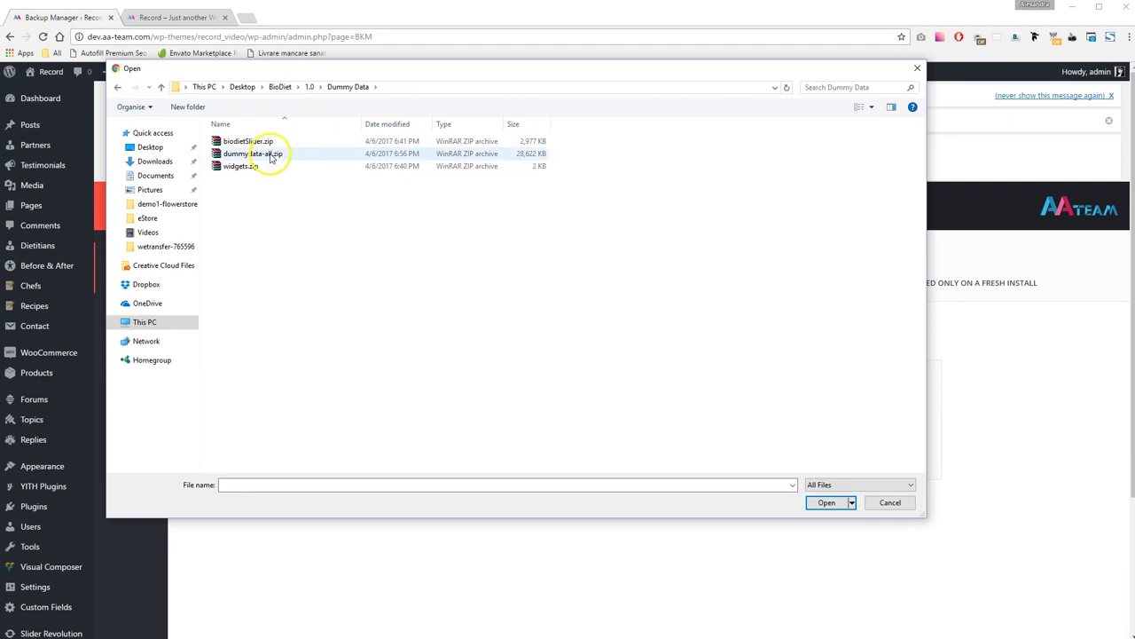
pyautogui.doubleClick(272, 154)
pyautogui.click(427, 451)
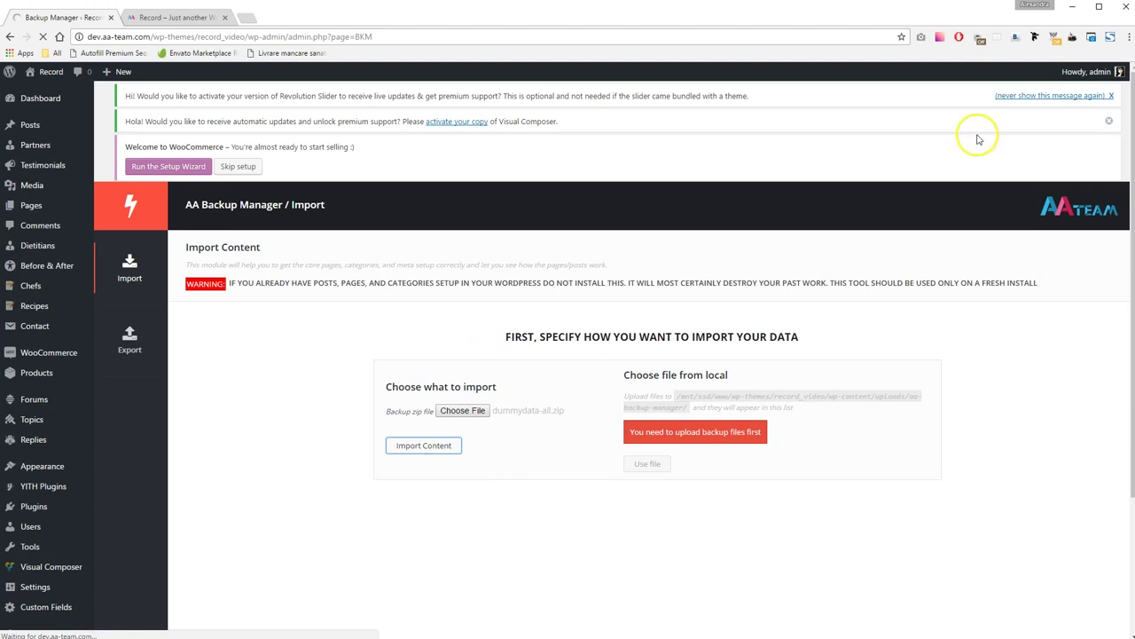
# Dismiss the plugin notices in the admin area and reload the site's front page to check the imported content
pyautogui.click(1042, 95)
pyautogui.click(1110, 96)
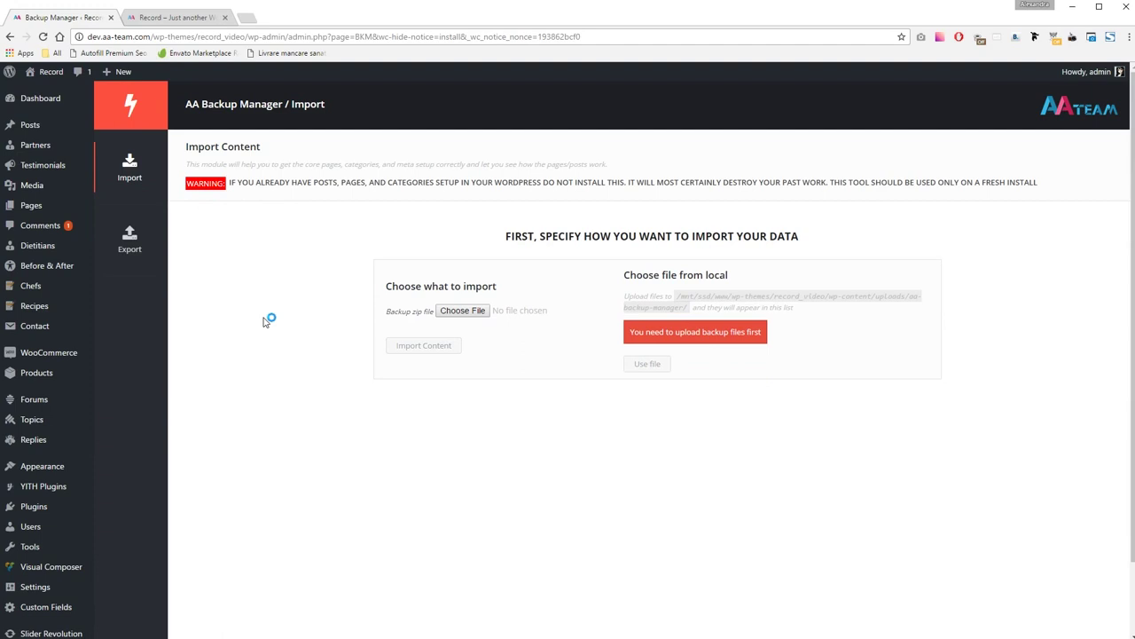
pyautogui.click(204, 17)
pyautogui.press('F5')
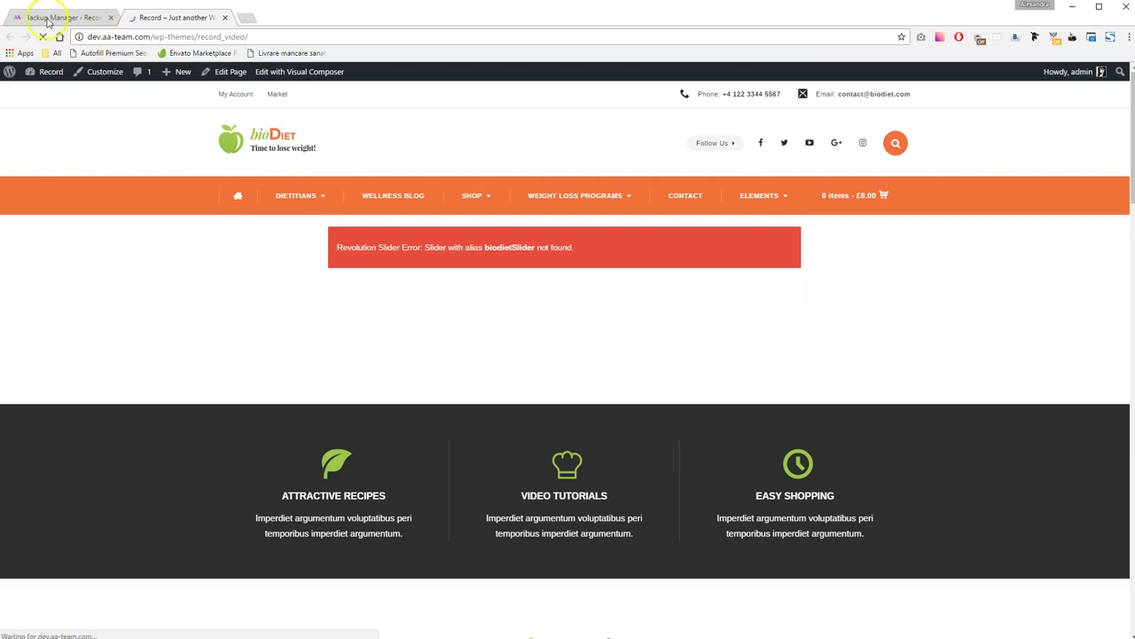
# Import biodietSlider.zip from the Dummy Data folder into Slider Revolution
pyautogui.click(49, 20)
pyautogui.scroll(-2, 43, 523)
pyautogui.click(47, 557)
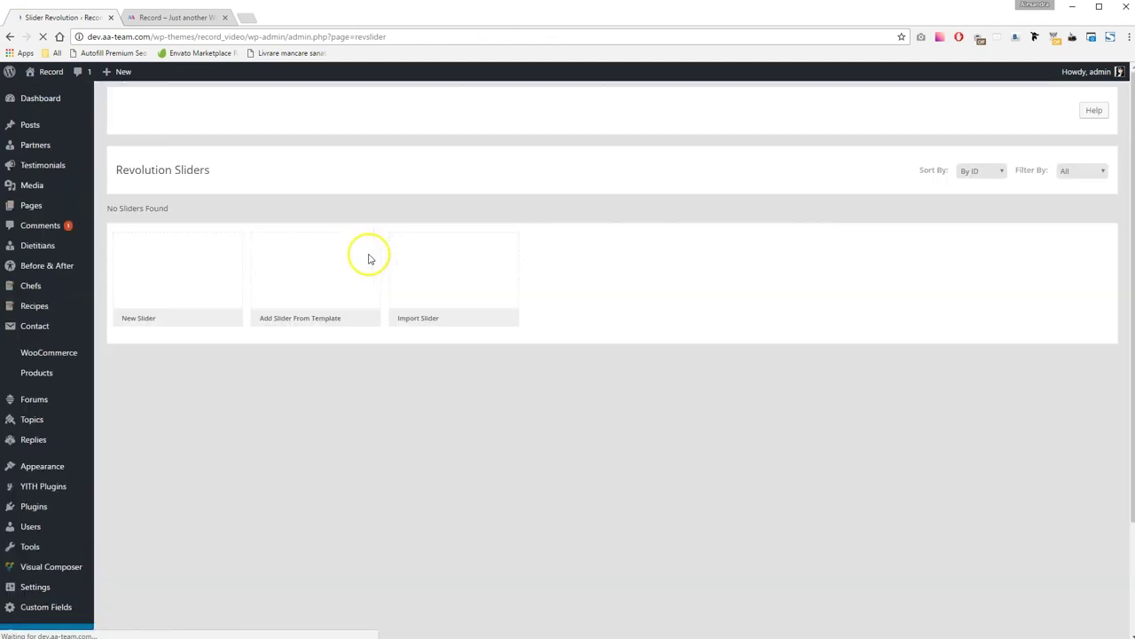
pyautogui.click(435, 274)
pyautogui.click(417, 302)
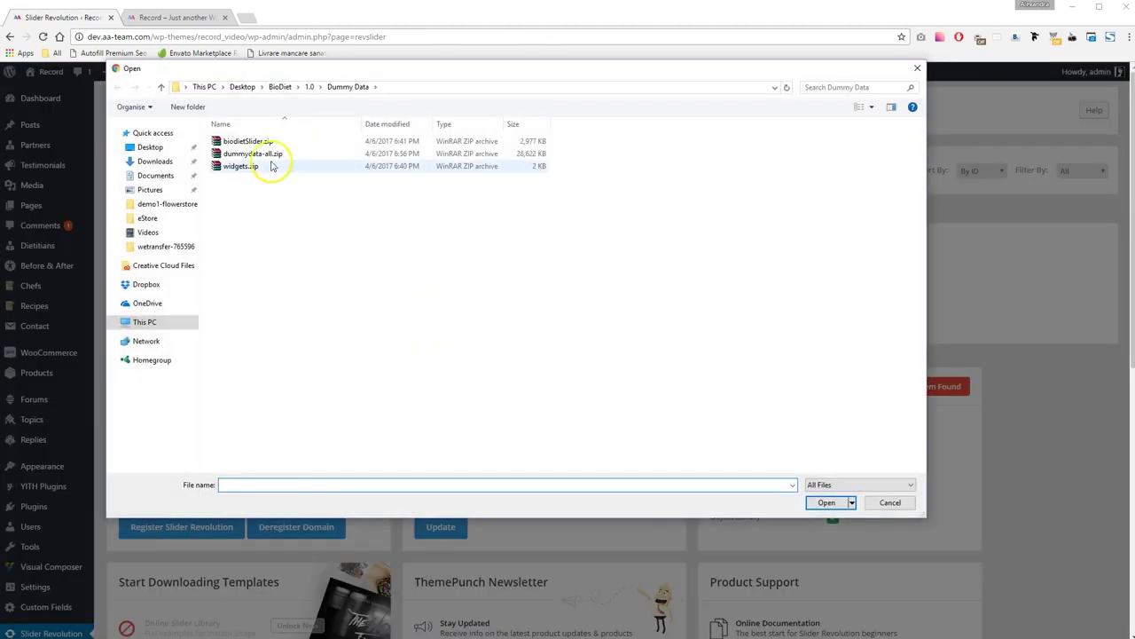
pyautogui.doubleClick(251, 141)
pyautogui.click(435, 396)
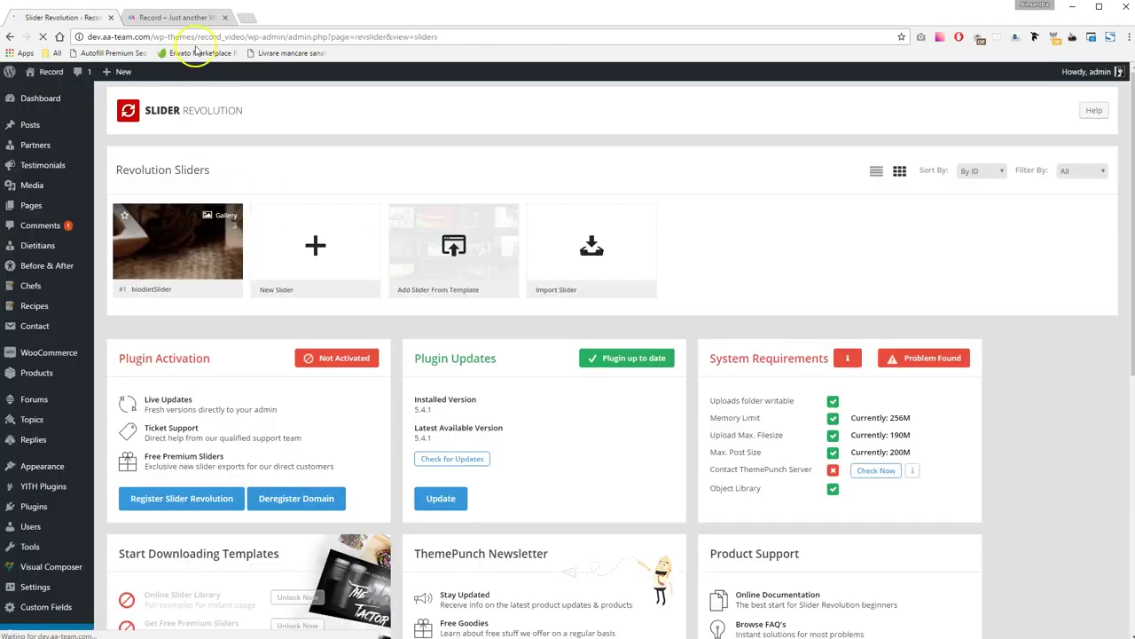
# Reload the site's front page and examine its slider, latest recipes and the second and third video recipes
pyautogui.click(199, 18)
pyautogui.press('F5')
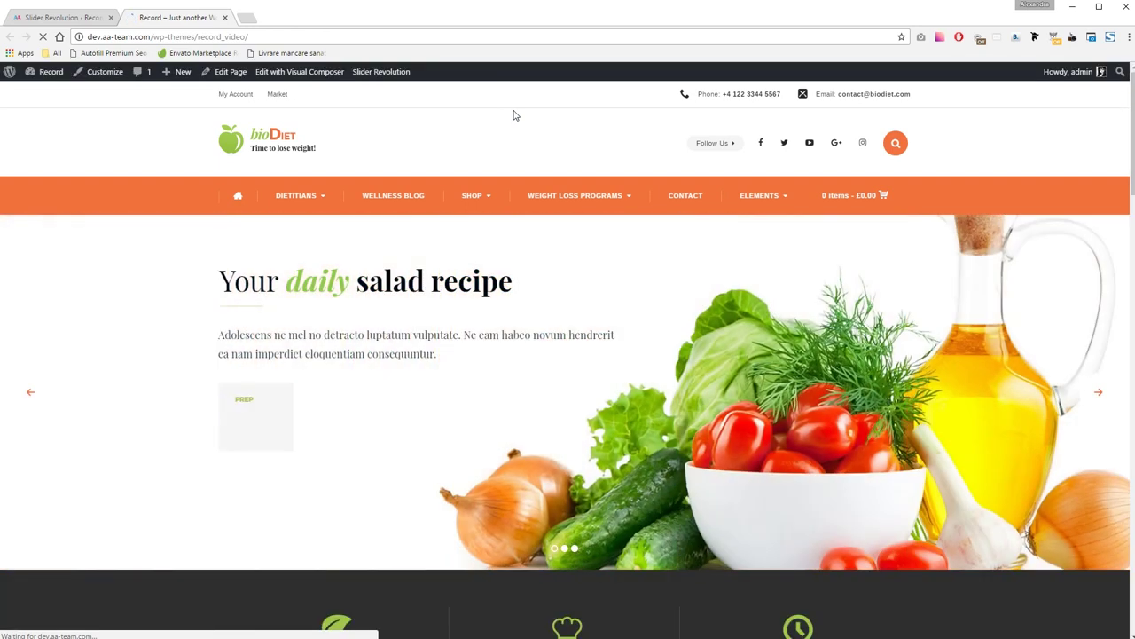
pyautogui.scroll(-3, 568, 431)
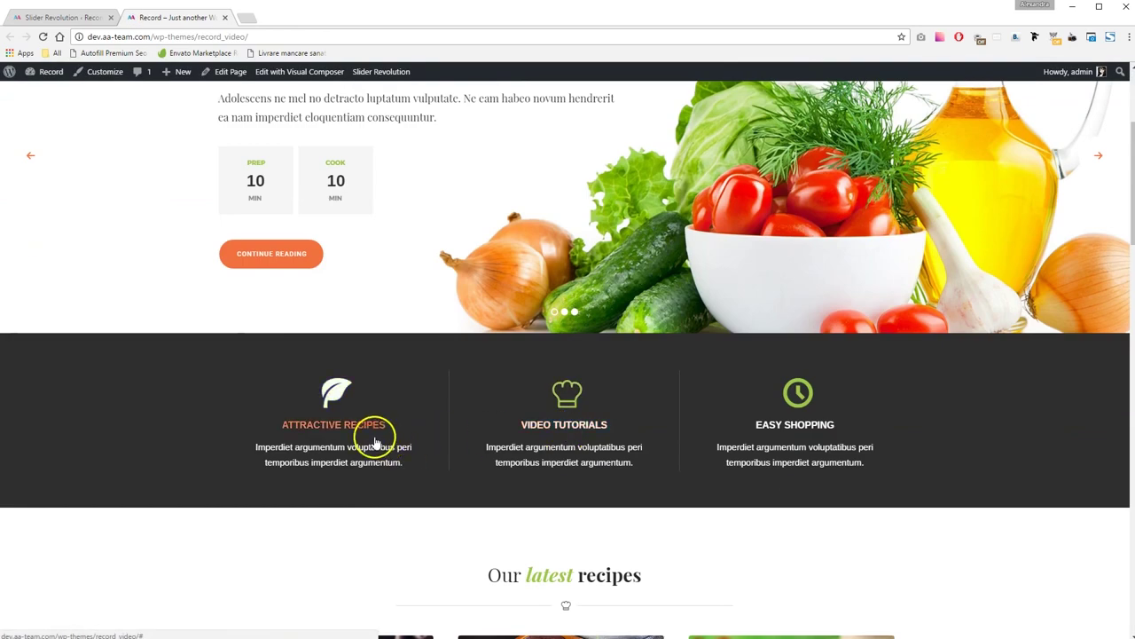
pyautogui.scroll(-6, 768, 431)
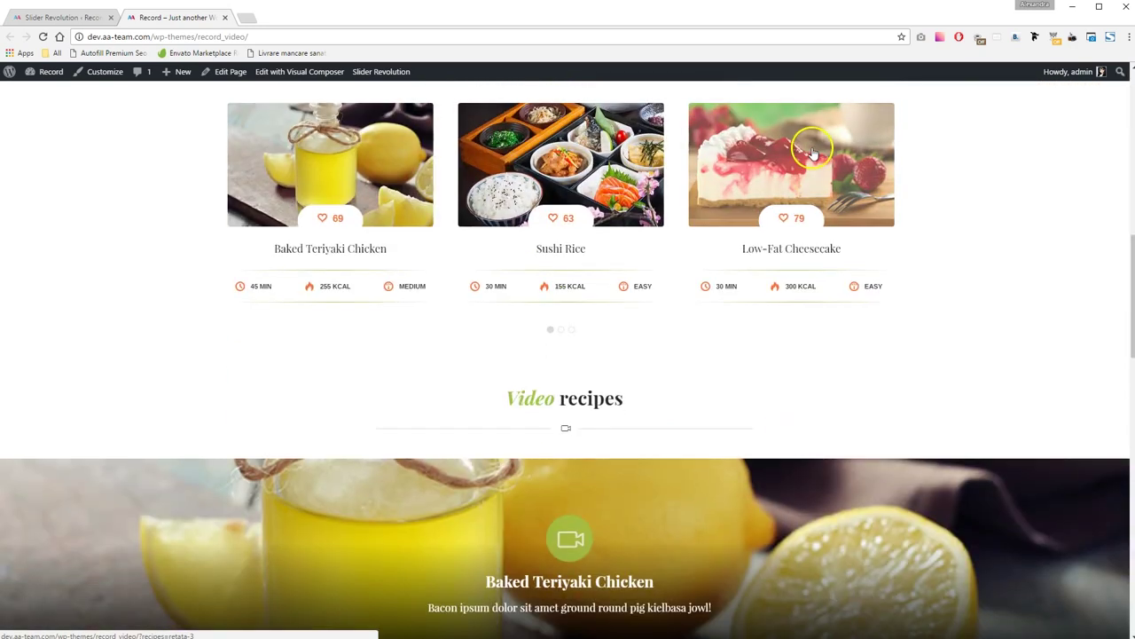
pyautogui.scroll(-4, 494, 346)
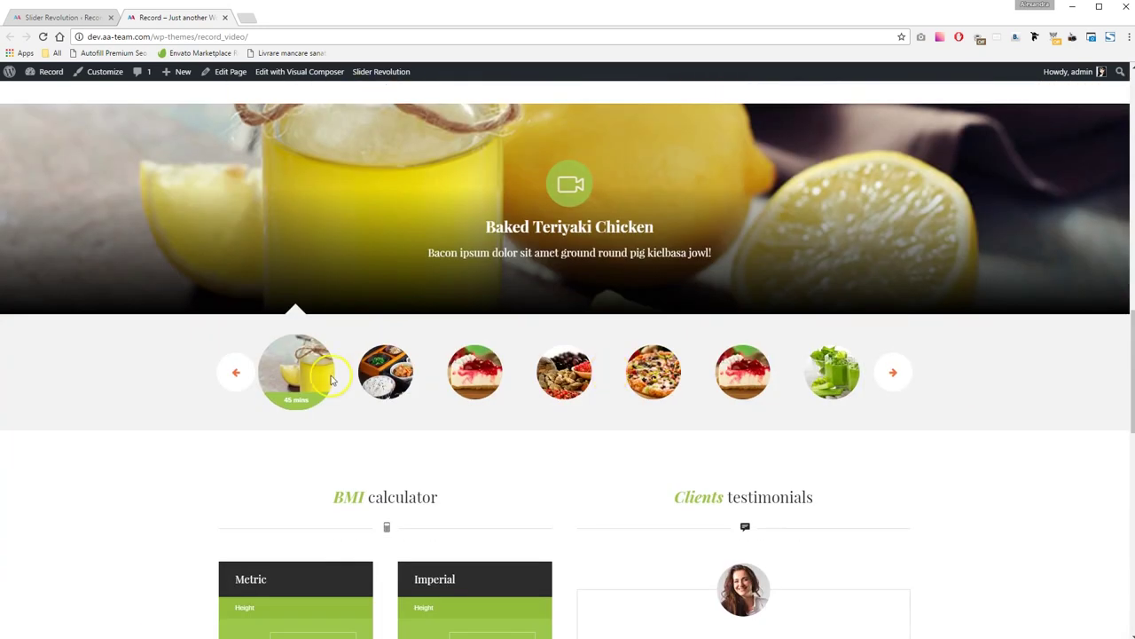
pyautogui.click(408, 375)
pyautogui.click(494, 380)
# Review the homepage's BMI calculator, client testimonials, market products, partner logos and footer
pyautogui.scroll(-2, 494, 379)
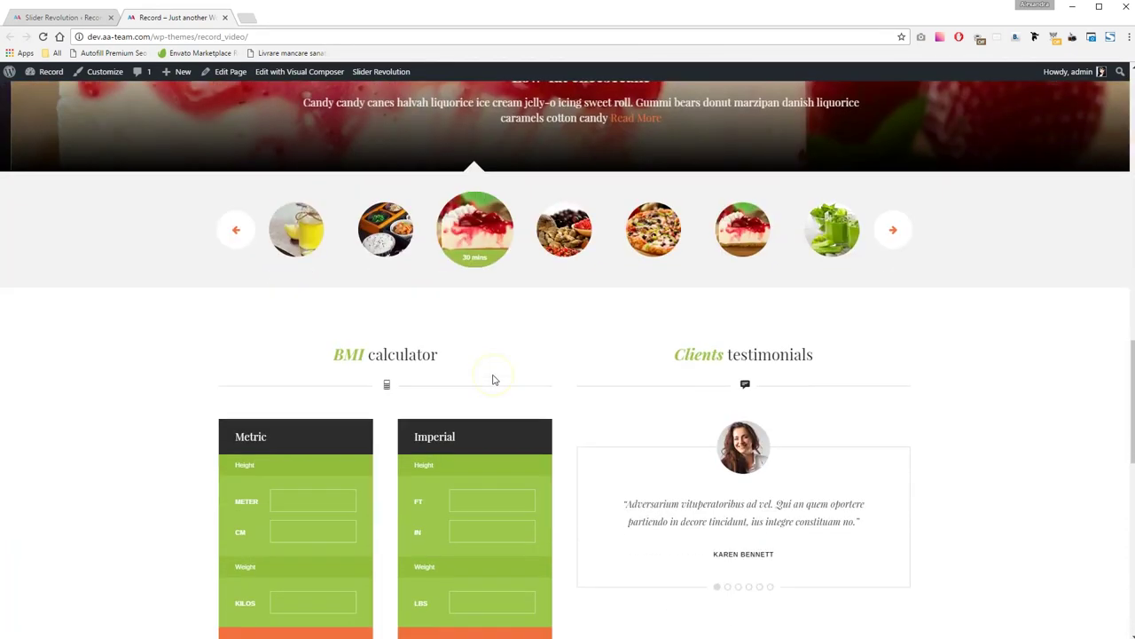
pyautogui.scroll(-2, 495, 380)
pyautogui.click(727, 435)
pyautogui.click(744, 451)
pyautogui.scroll(-5, 750, 426)
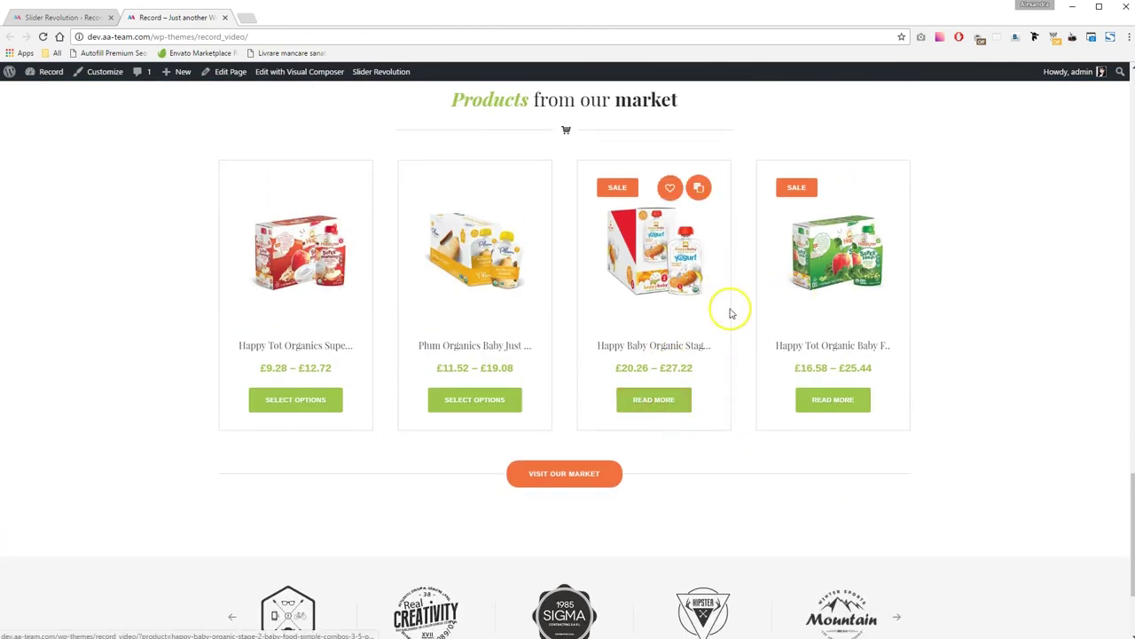
pyautogui.scroll(-2, 387, 350)
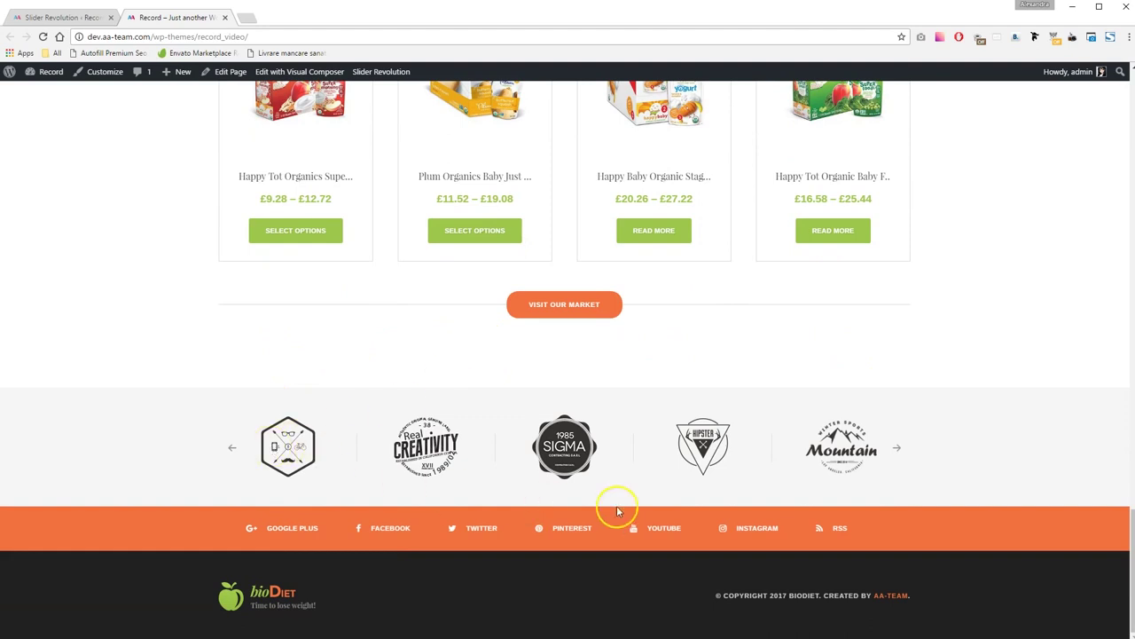
pyautogui.scroll(10, 609, 479)
# Import widgets.zip from the Dummy Data folder through AA Backup Manager
pyautogui.click(67, 17)
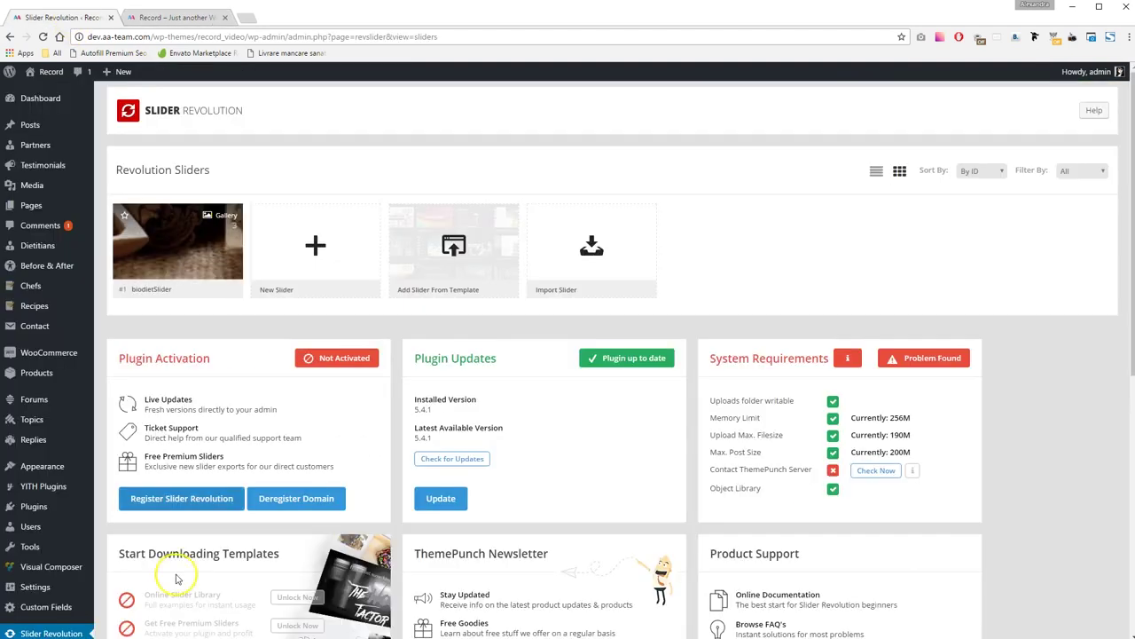
pyautogui.scroll(-3, 107, 461)
pyautogui.click(47, 604)
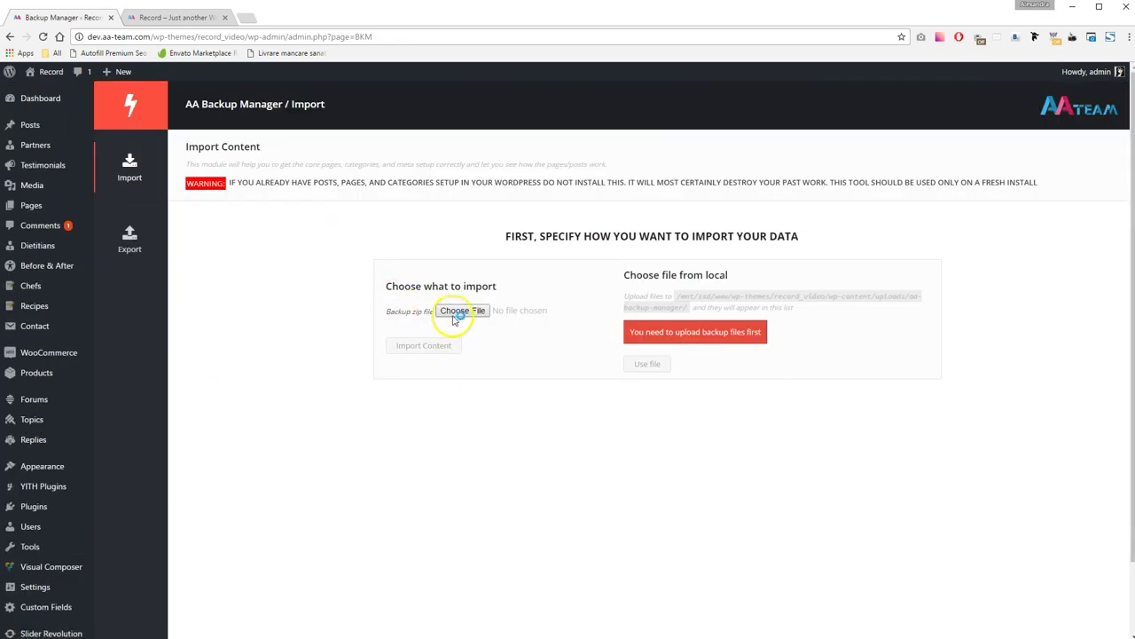
pyautogui.click(462, 311)
pyautogui.doubleClick(270, 159)
pyautogui.click(435, 346)
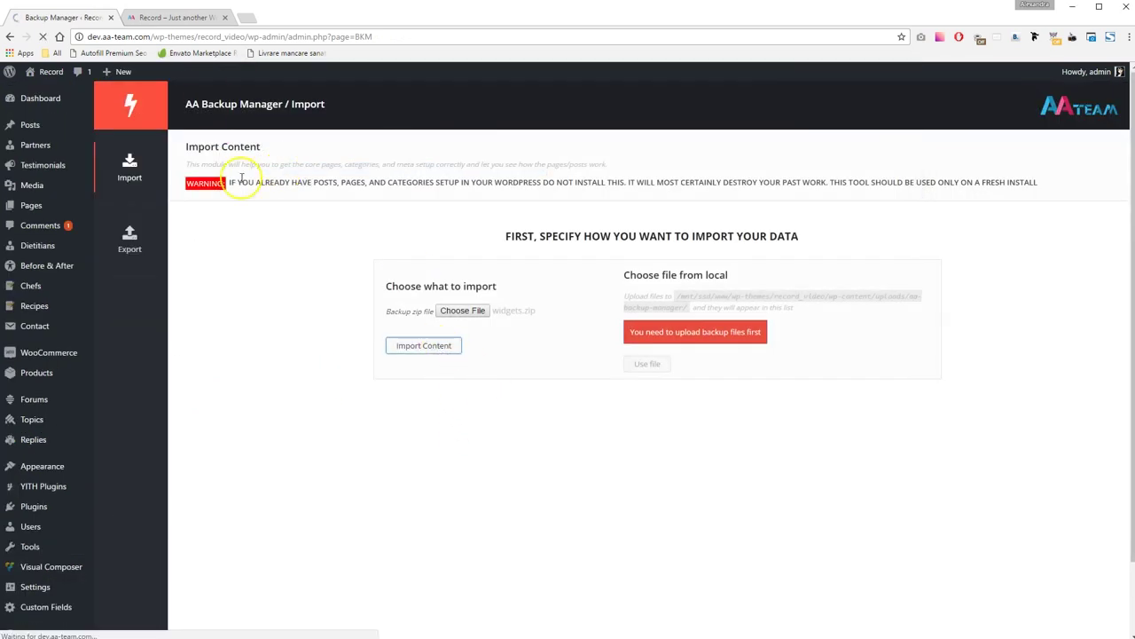
# Reload the site's front page to inspect its footer widgets, and check the import status in AA Backup Manager
pyautogui.click(177, 18)
pyautogui.scroll(-4, 955, 350)
pyautogui.scroll(-5, 955, 349)
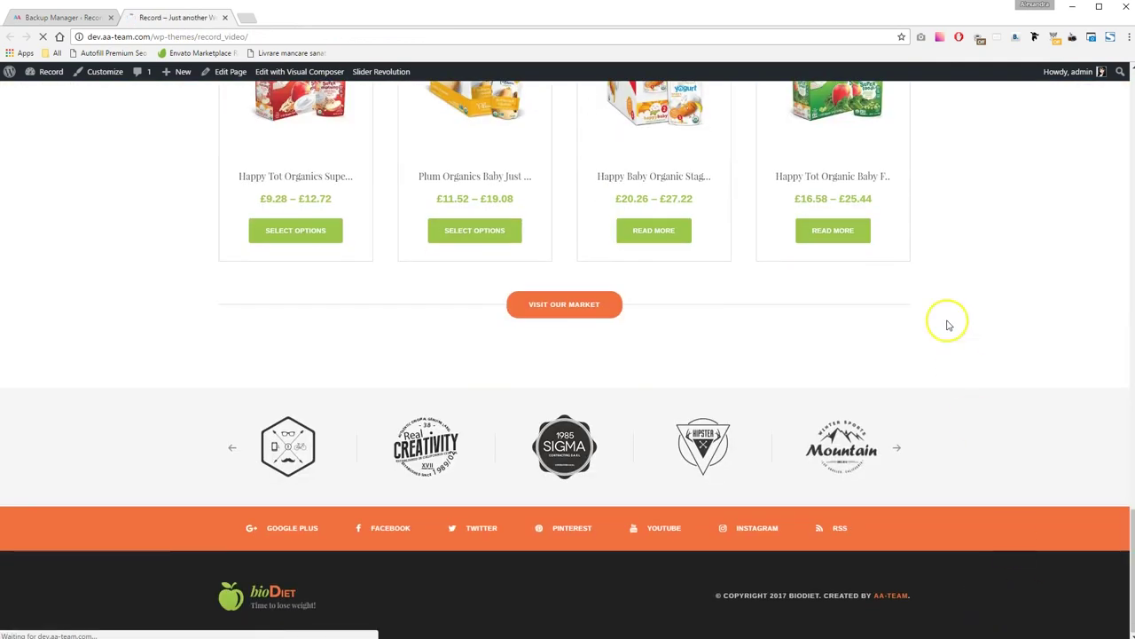
pyautogui.scroll(-3, 962, 374)
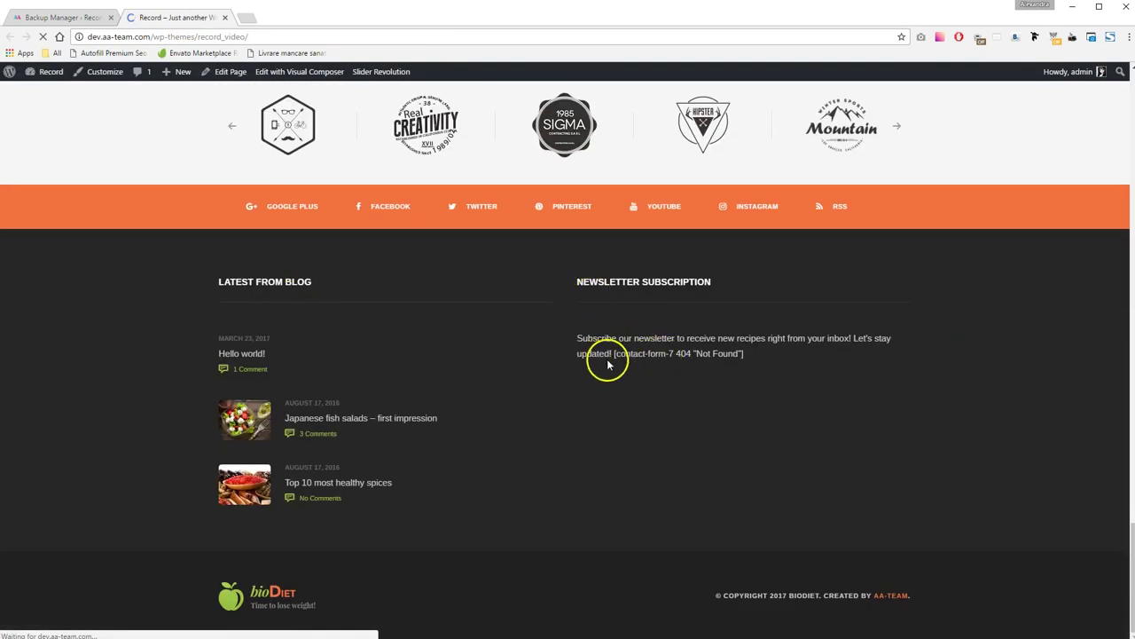
pyautogui.click(64, 17)
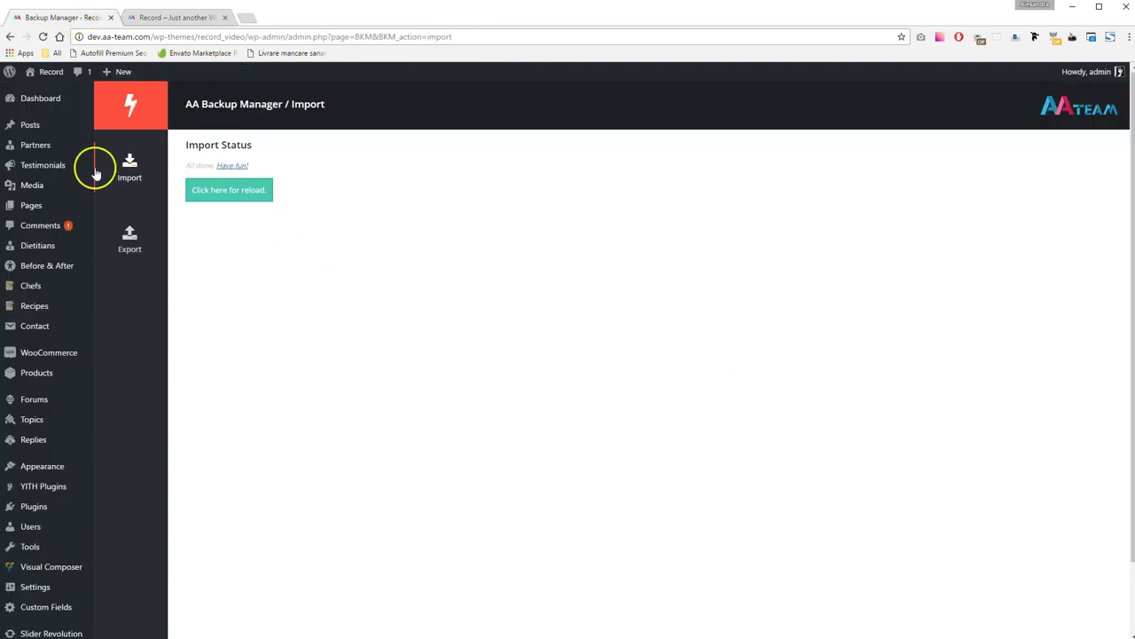
# Open the Services page from the front-end site navigation and look through its content
pyautogui.click(191, 16)
pyautogui.scroll(15, 415, 181)
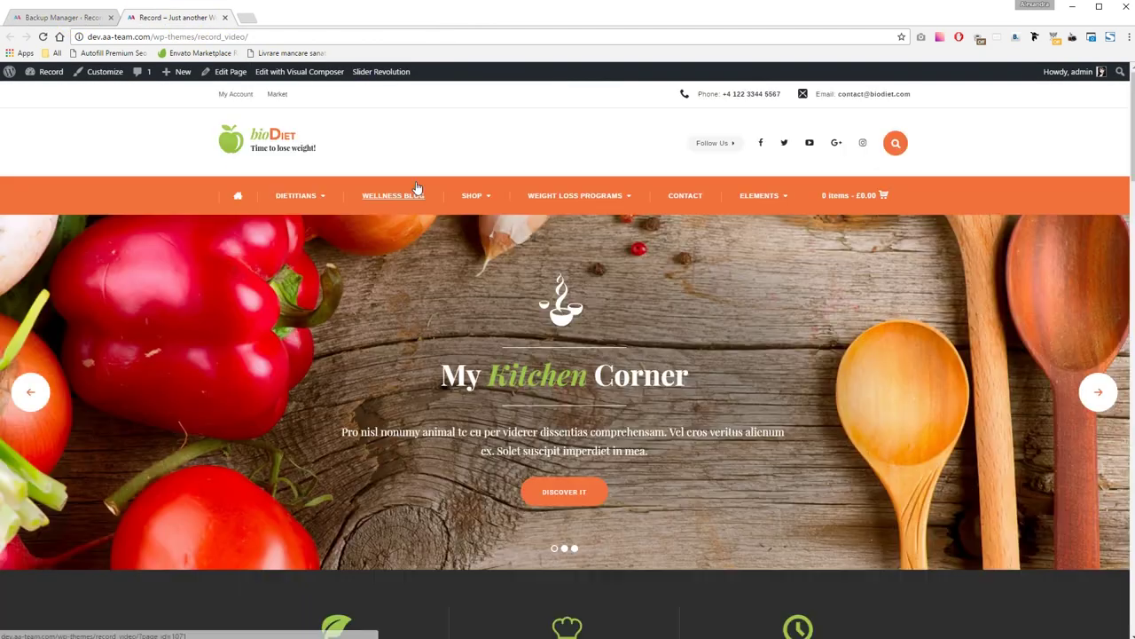
pyautogui.click(304, 223)
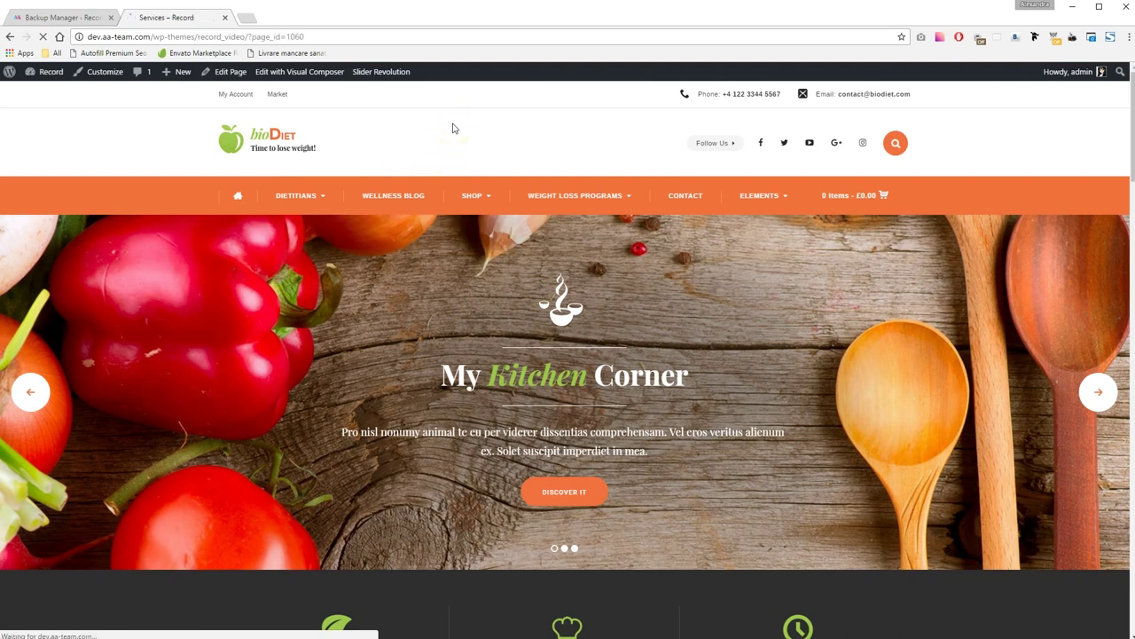
pyautogui.scroll(-8, 697, 360)
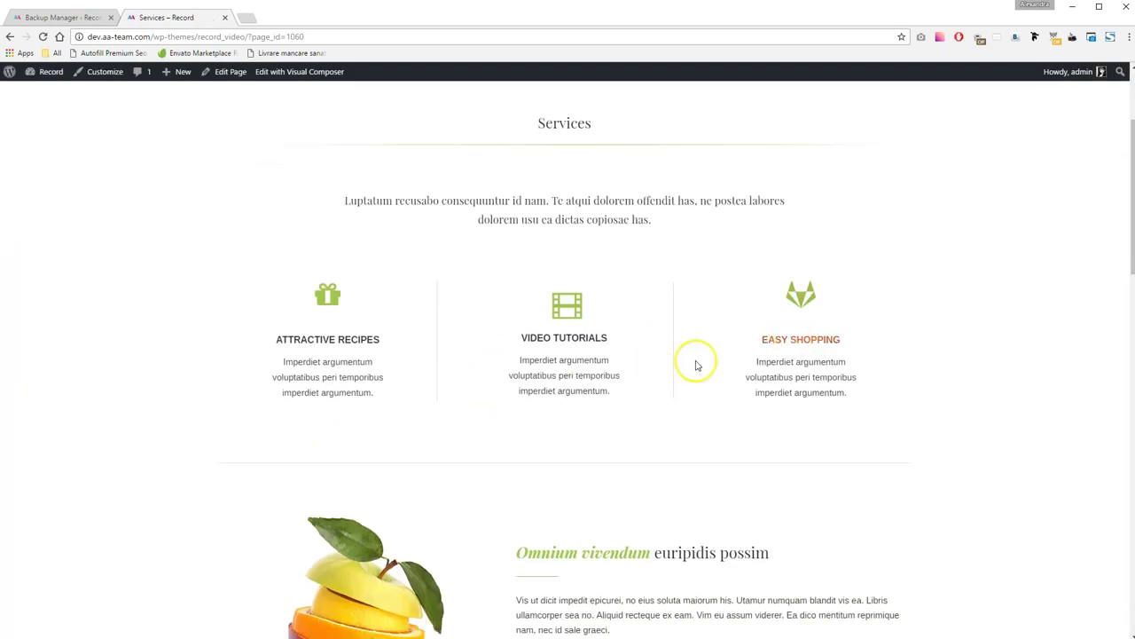
# Review the rest of the Services page, and open the Team page to look through its nutritionists and one member's details
pyautogui.scroll(-7, 552, 330)
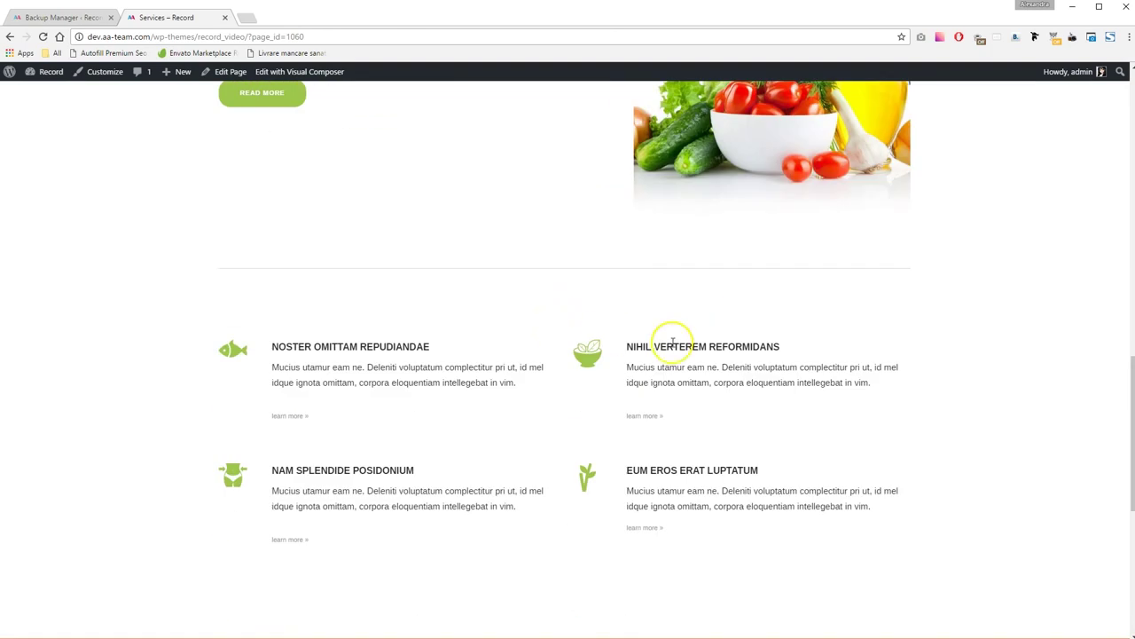
pyautogui.scroll(15, 606, 353)
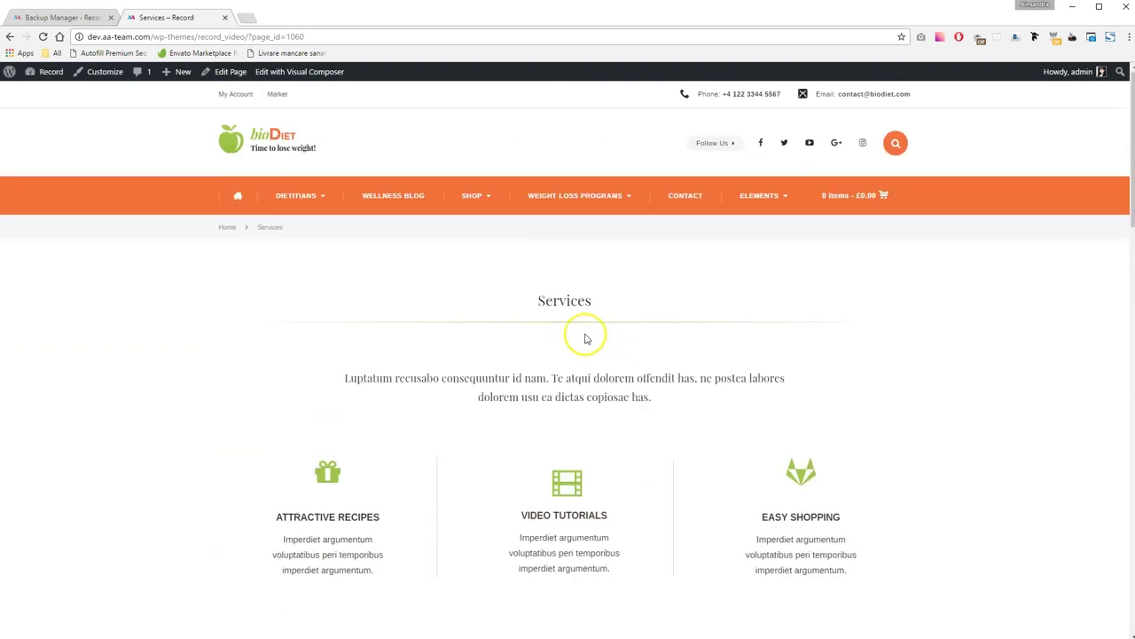
pyautogui.click(296, 196)
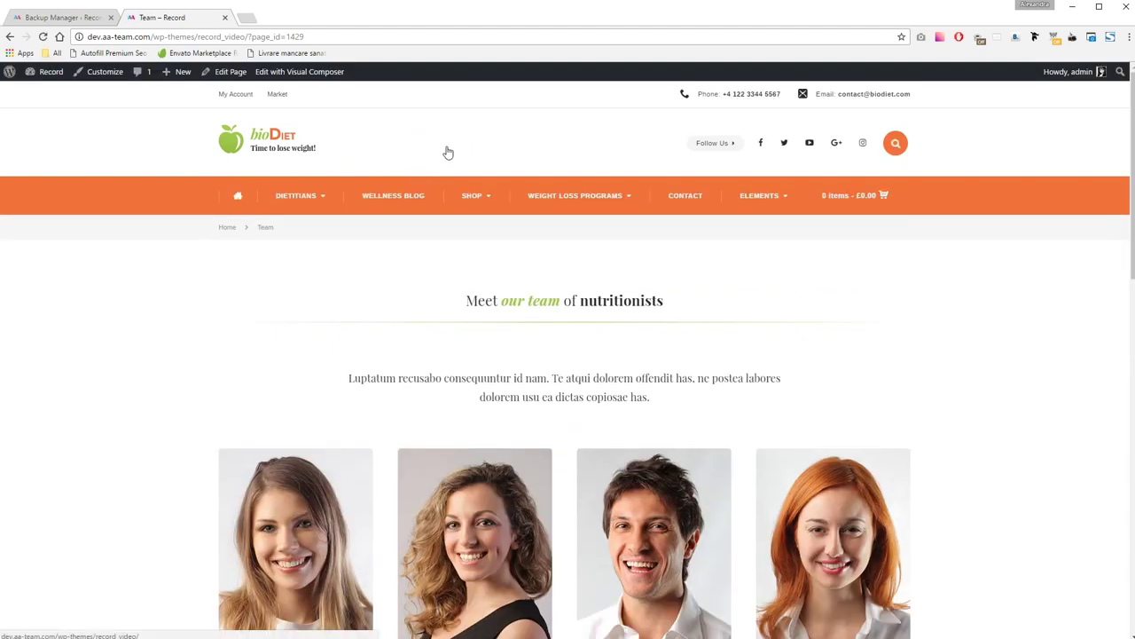
pyautogui.scroll(-4, 696, 329)
pyautogui.click(502, 248)
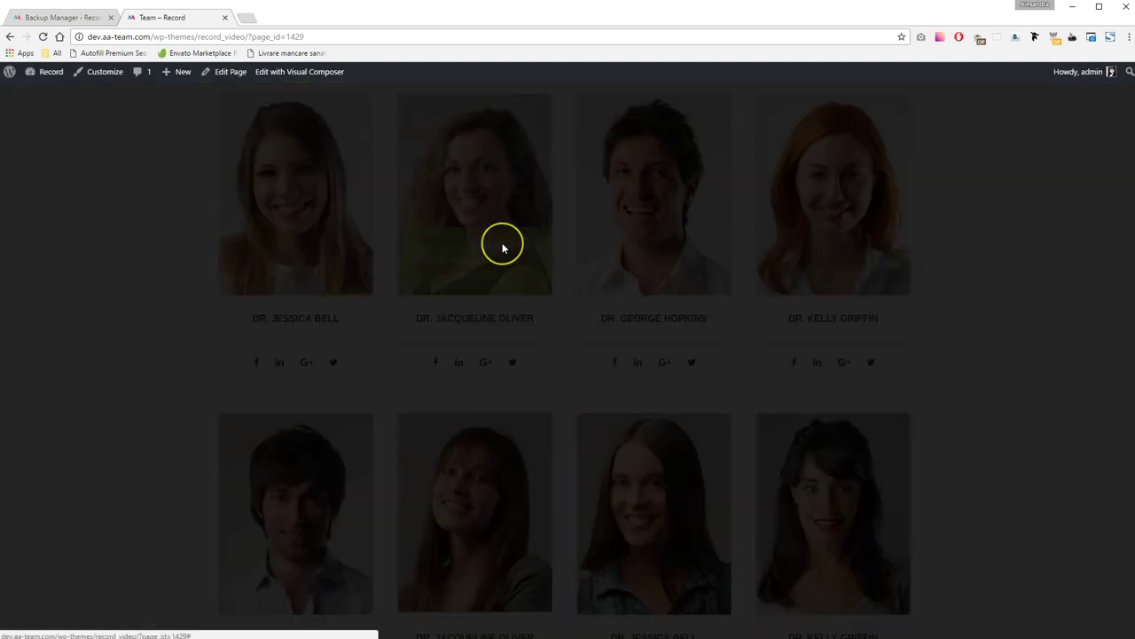
pyautogui.scroll(-1, 950, 258)
pyautogui.click(960, 260)
pyautogui.scroll(-5, 807, 256)
pyautogui.scroll(10, 780, 259)
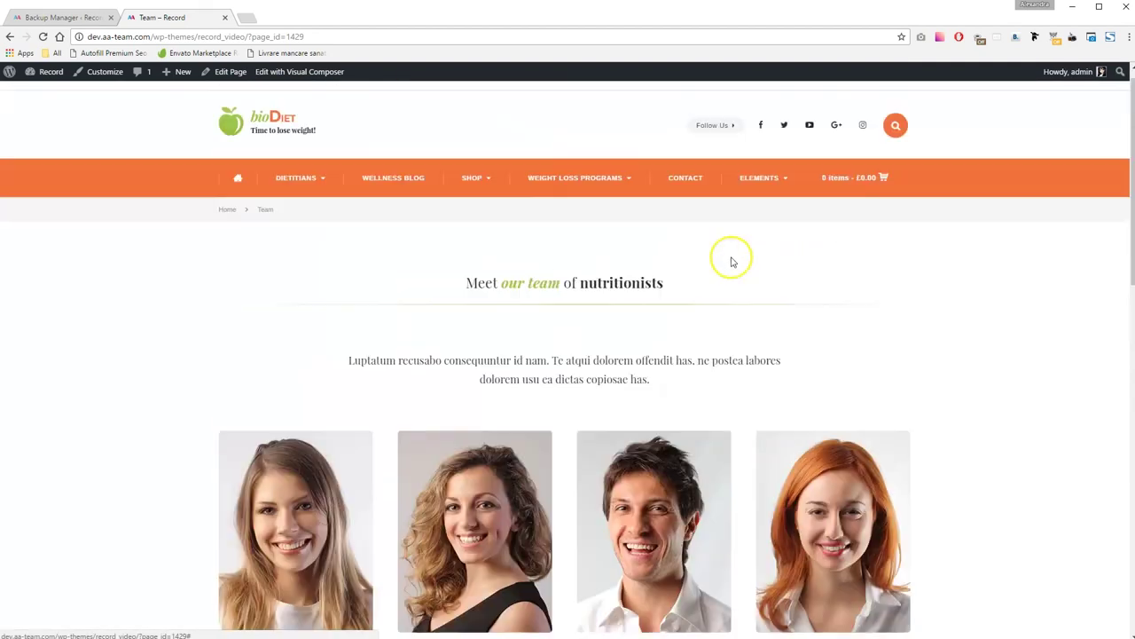
# Open the Before & after page from the site navigation and look through its weight-loss entries
pyautogui.click(333, 253)
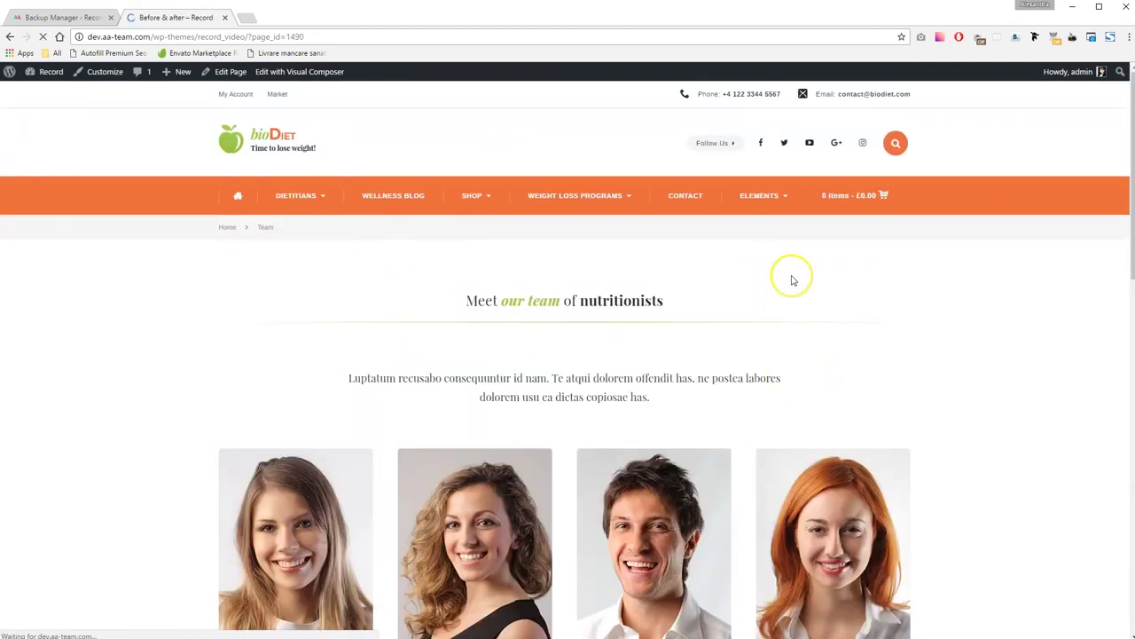
pyautogui.scroll(-5, 791, 274)
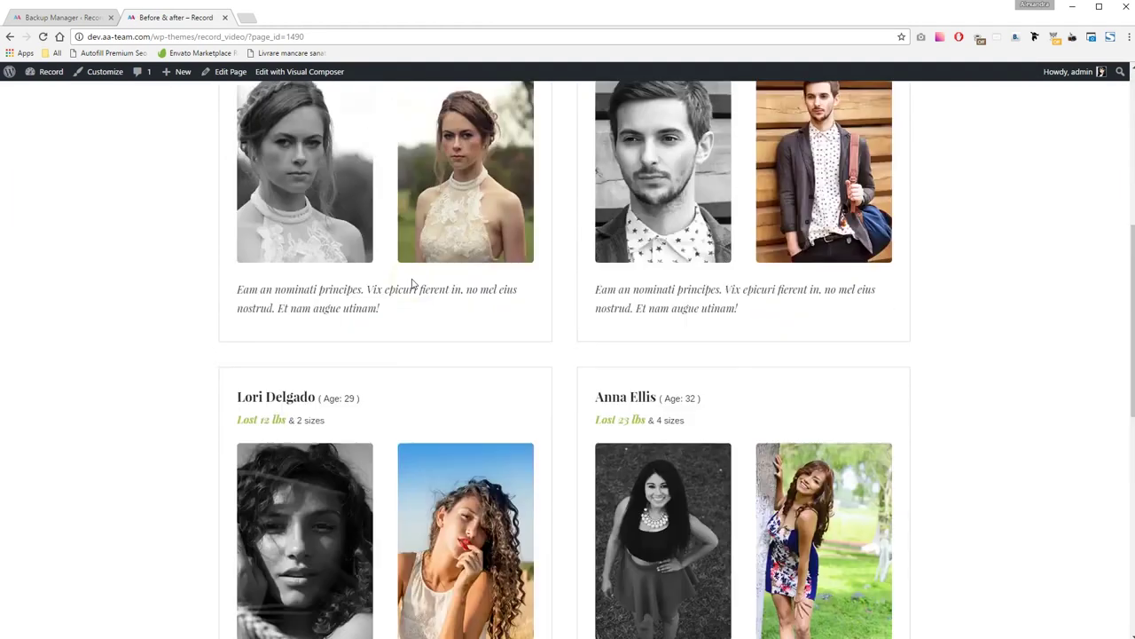
pyautogui.scroll(5, 413, 284)
# Open the Wellness Blog page and look through its list of posts
pyautogui.click(388, 195)
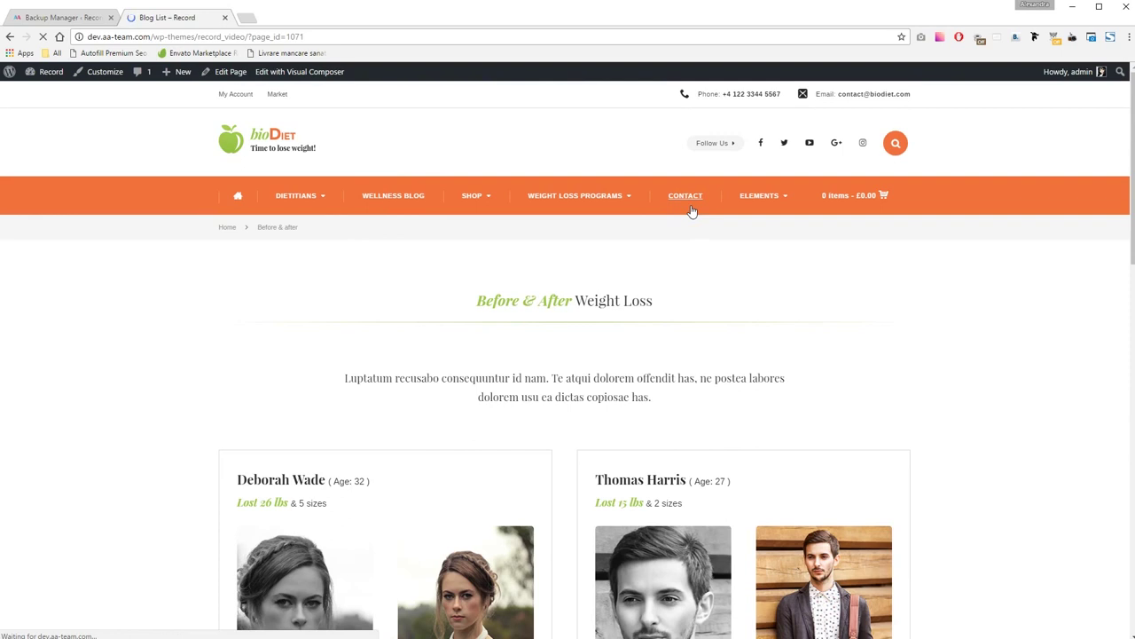
pyautogui.scroll(-7, 683, 248)
pyautogui.scroll(3, 629, 246)
pyautogui.scroll(4, 630, 252)
# Browse the shop's product listing and open the Happy Baby Organic Baby Food 3 Hearty Meals product page
pyautogui.click(466, 195)
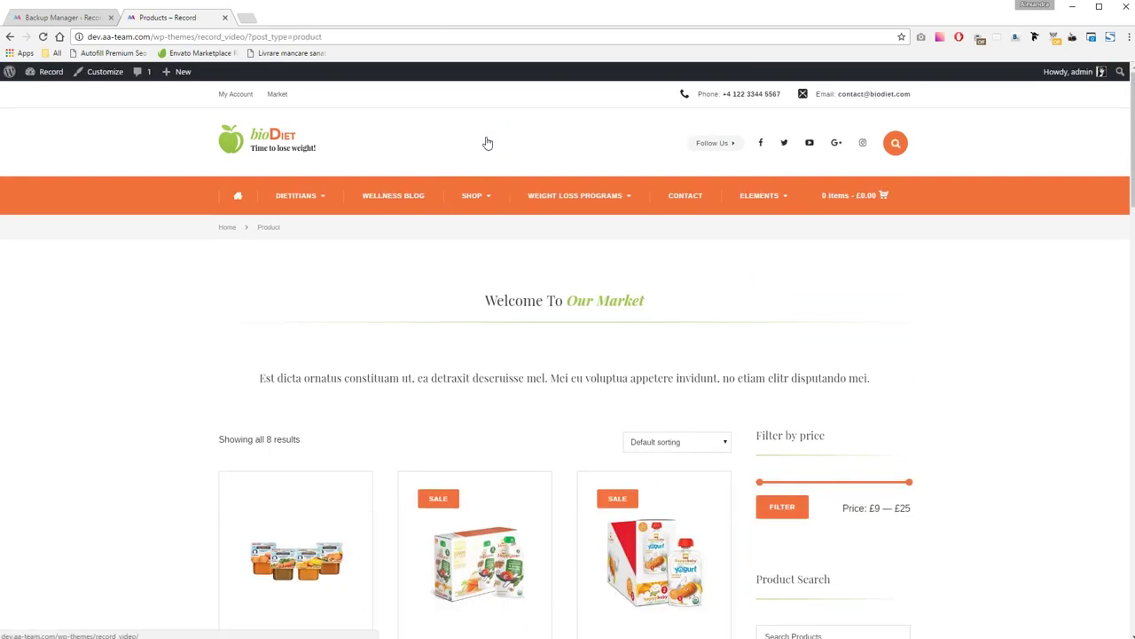
pyautogui.scroll(-4, 488, 142)
pyautogui.click(459, 303)
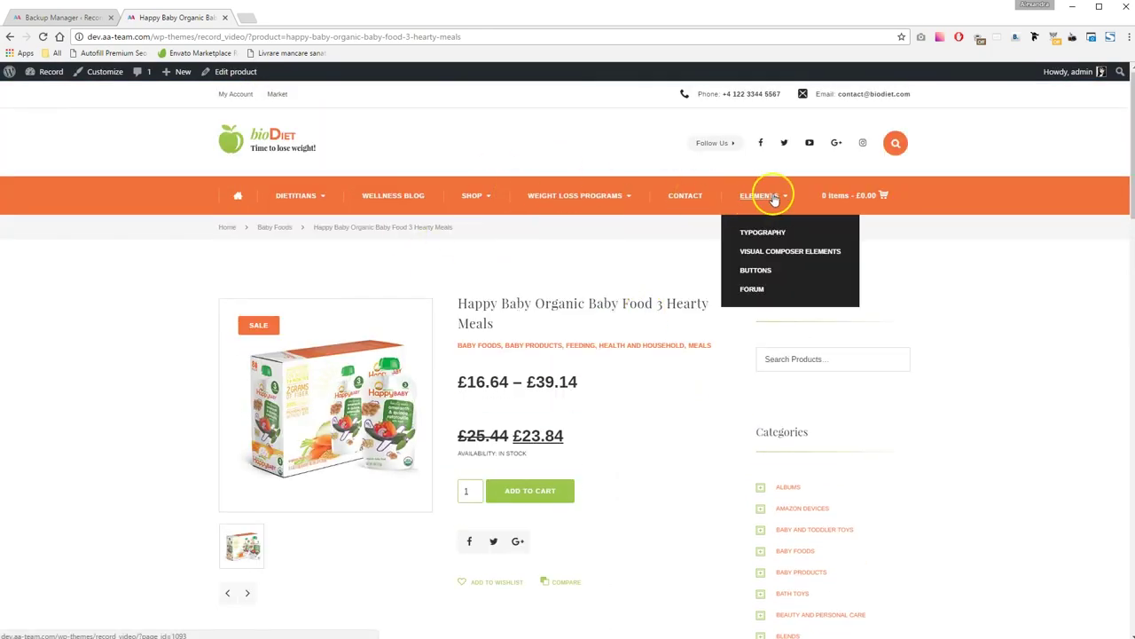
# Return to the homepage and open the Header Social Options in the theme Customizer
pyautogui.click(269, 133)
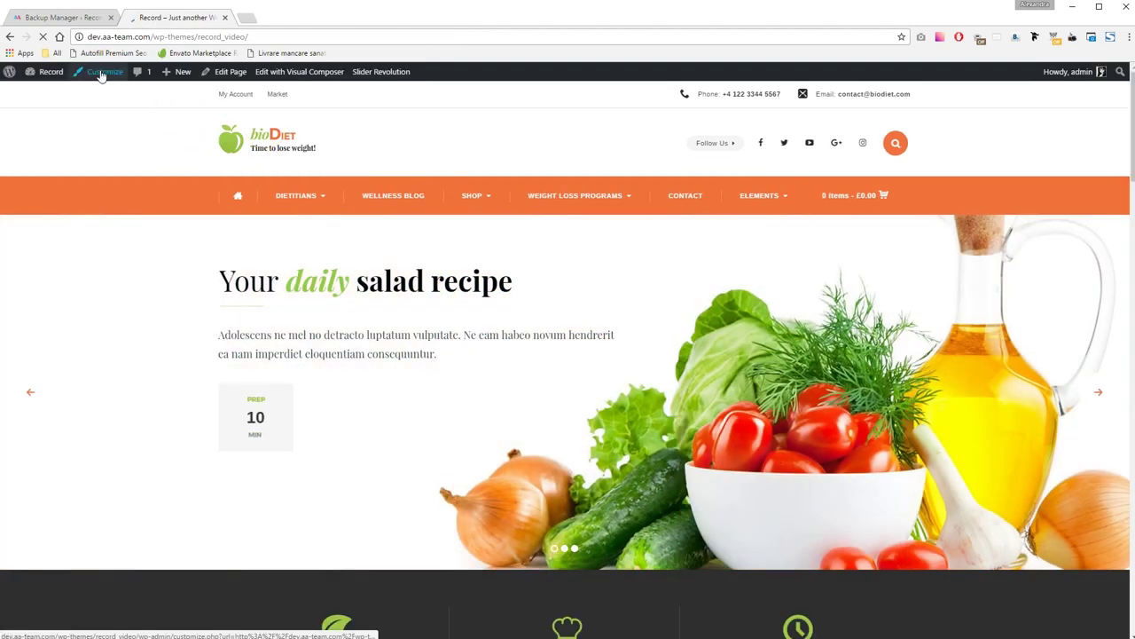
pyautogui.click(102, 76)
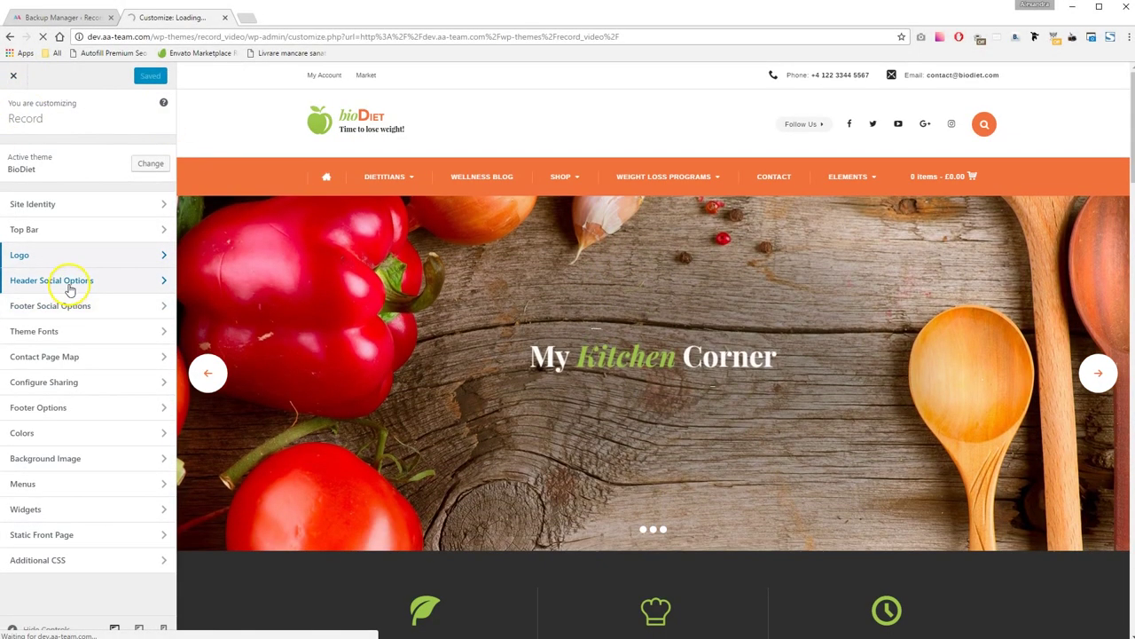
pyautogui.click(71, 281)
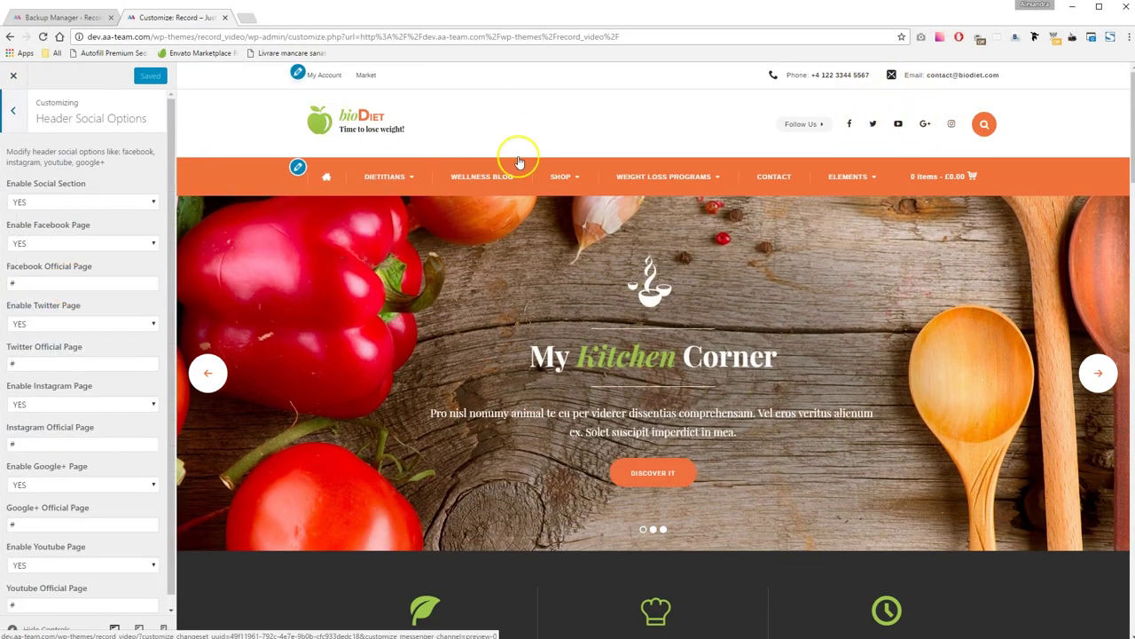
# Preview the header with Enable Social Section set to NO, and restore the setting to YES
pyautogui.click(78, 202)
pyautogui.click(46, 224)
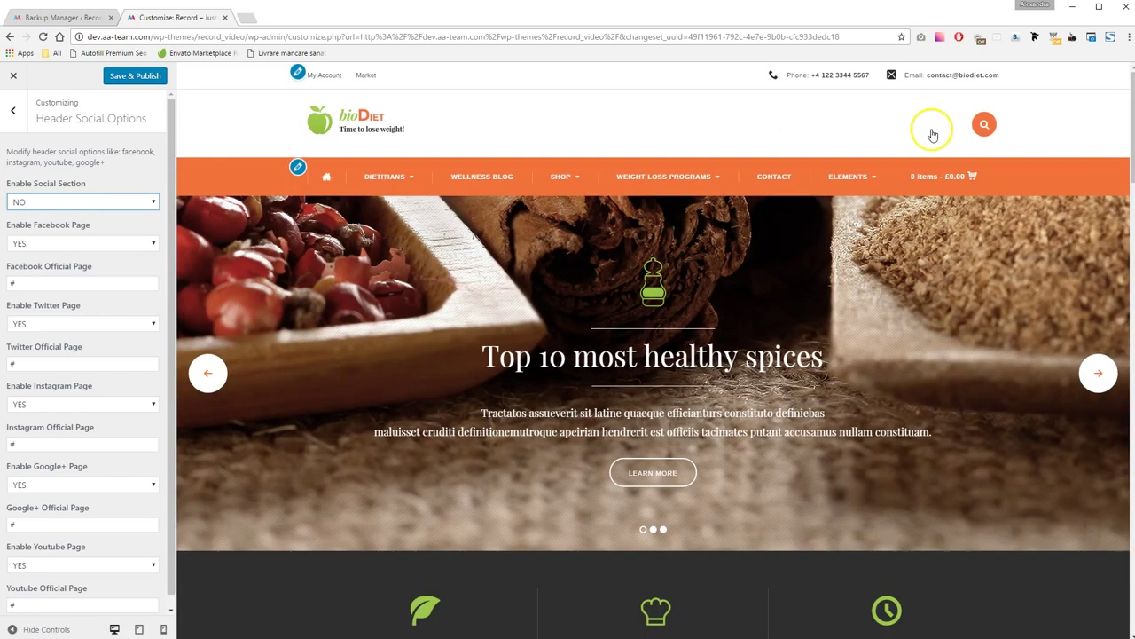
pyautogui.click(40, 202)
pyautogui.click(36, 215)
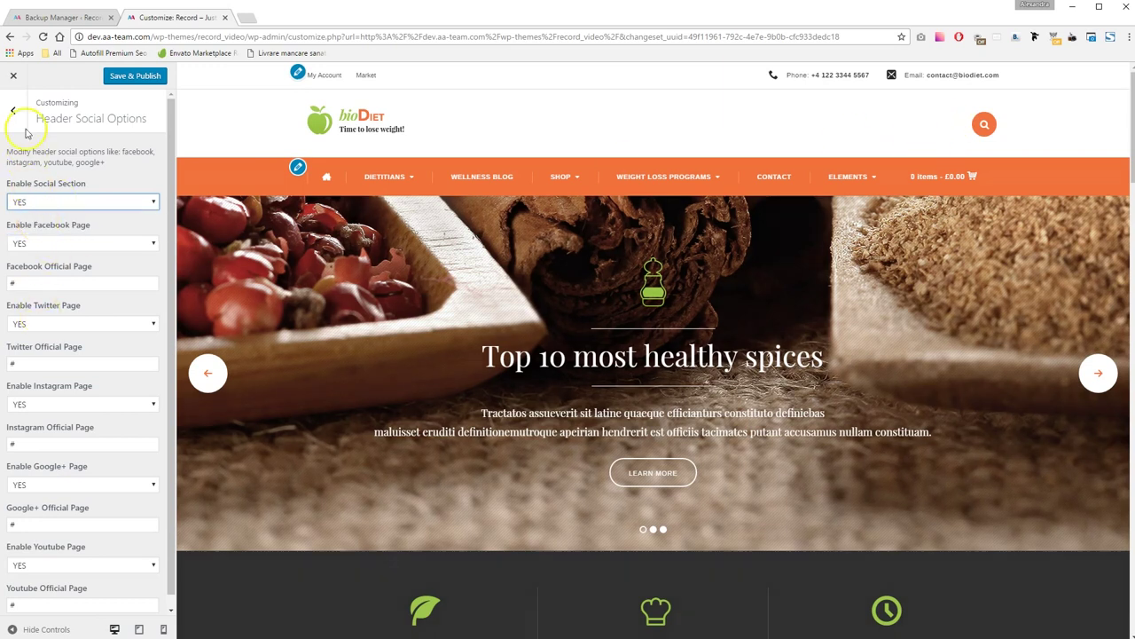
# Try the Top Bar section's Enable Top Bar setting at NO, and restore it to YES
pyautogui.click(13, 110)
pyautogui.click(35, 229)
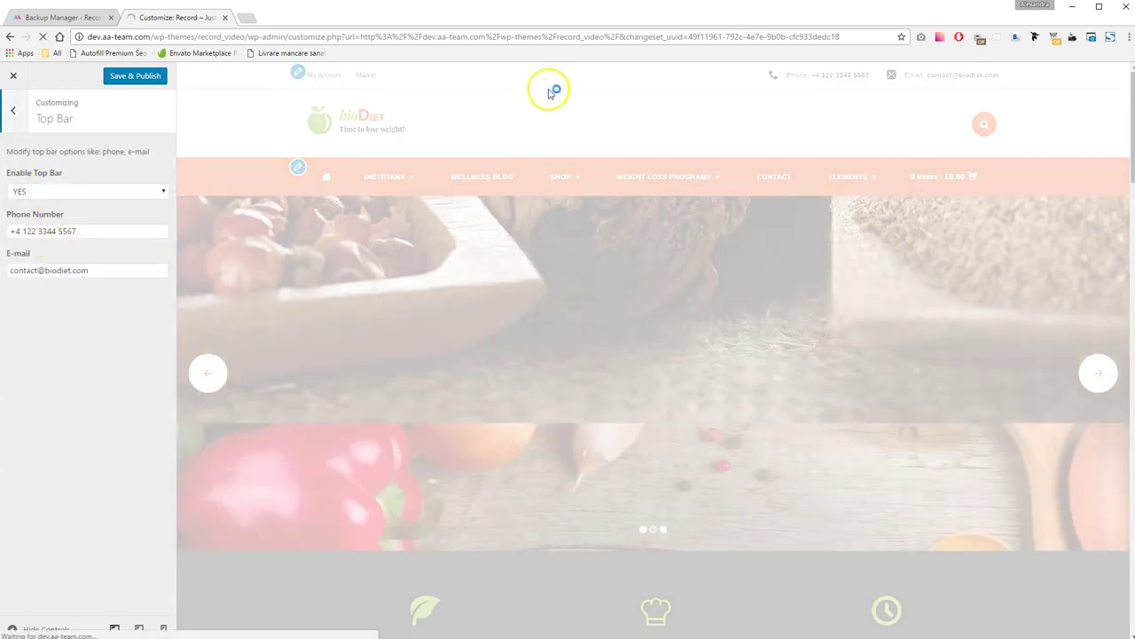
pyautogui.click(44, 192)
pyautogui.click(41, 212)
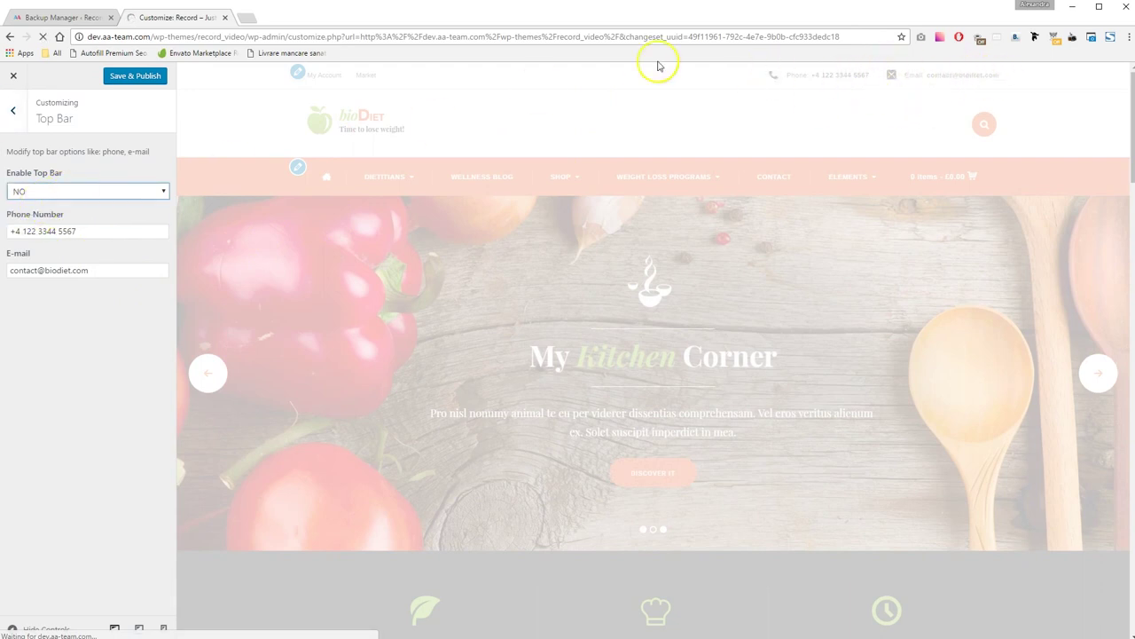
pyautogui.click(45, 192)
pyautogui.click(44, 217)
pyautogui.click(13, 110)
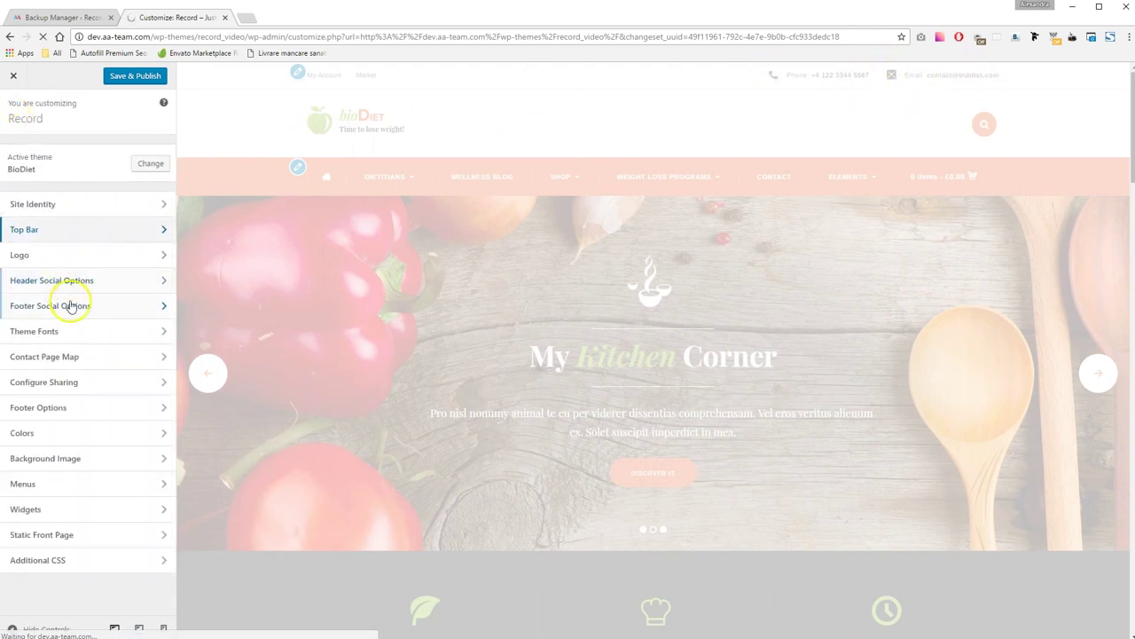
# In the Customizer's Colors section, set the theme's Primary Color to purple
pyautogui.click(41, 434)
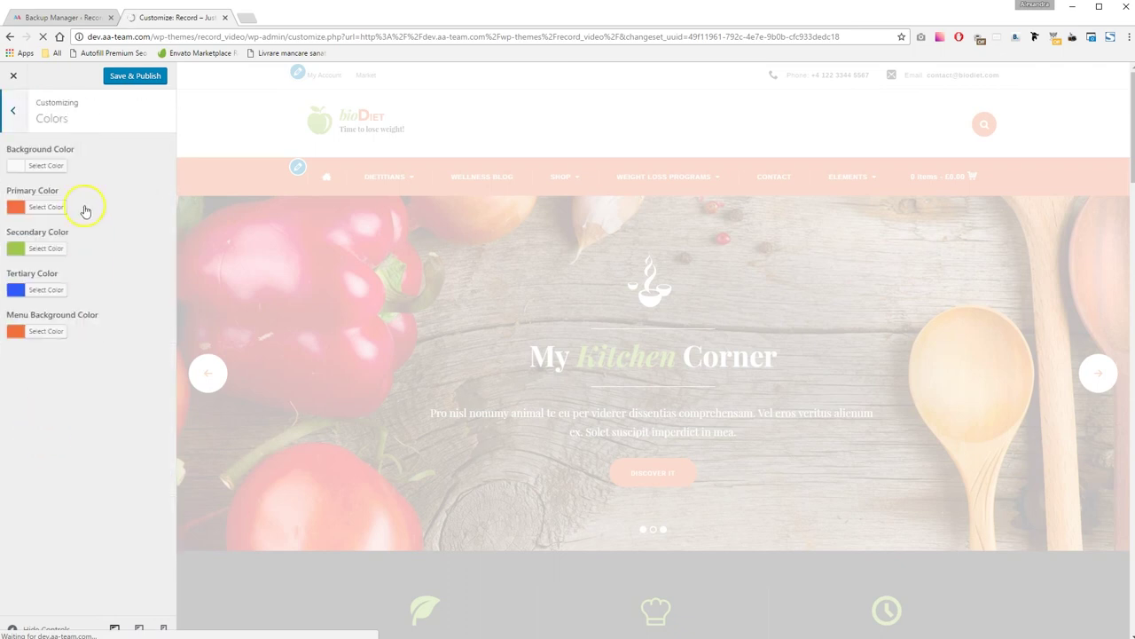
pyautogui.click(45, 166)
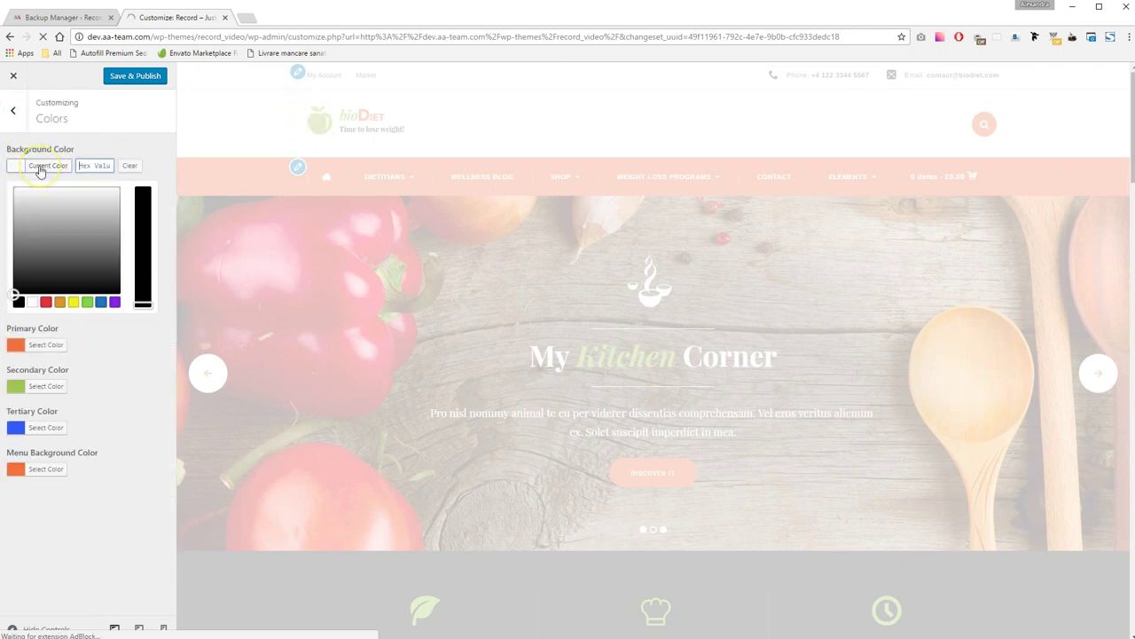
pyautogui.click(40, 168)
pyautogui.click(45, 206)
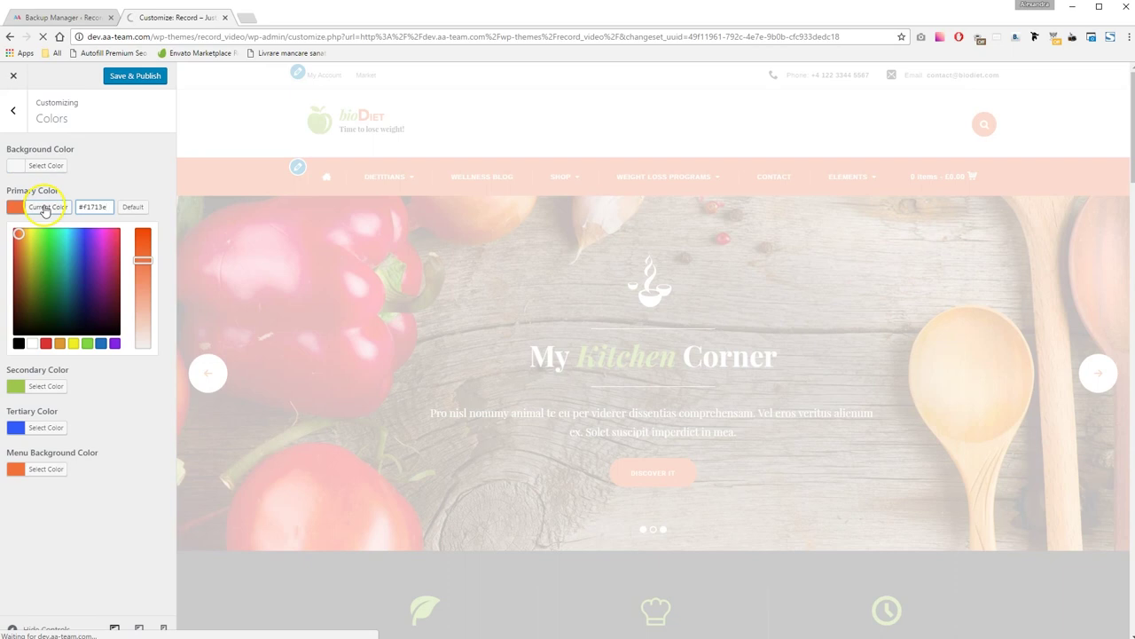
pyautogui.click(86, 254)
pyautogui.click(48, 207)
# Set the theme's Secondary Color to a teal green
pyautogui.click(45, 248)
pyautogui.moveTo(88, 335); pyautogui.dragTo(60, 293)
pyautogui.click(38, 248)
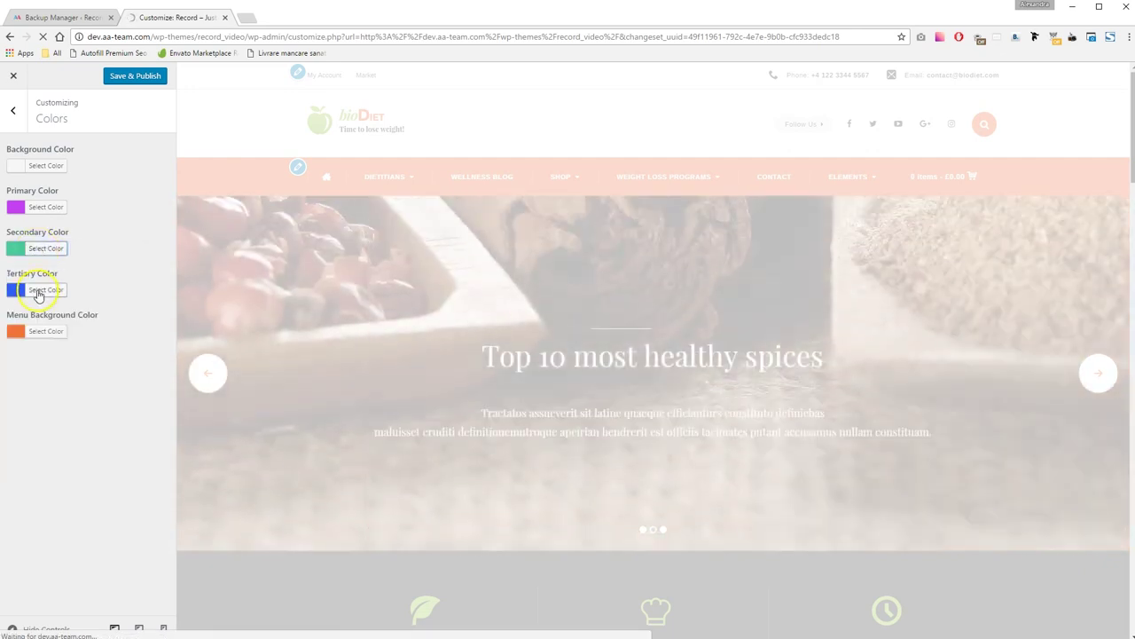
# Try the preset blue #1e73be as the Tertiary Color, and settle on the preset red
pyautogui.click(41, 291)
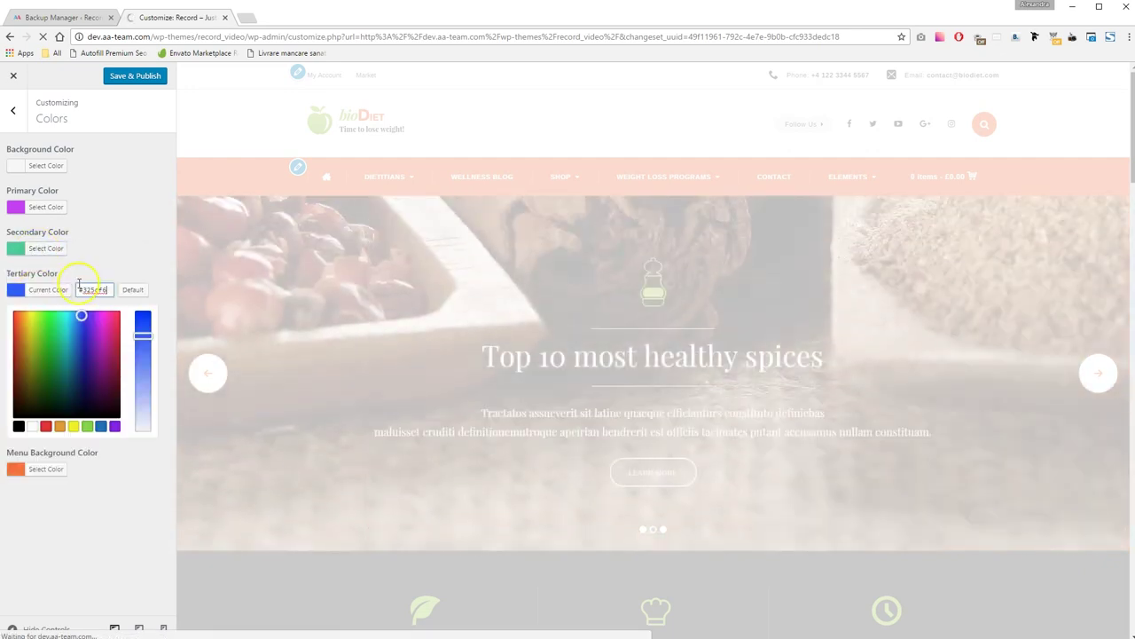
pyautogui.click(99, 426)
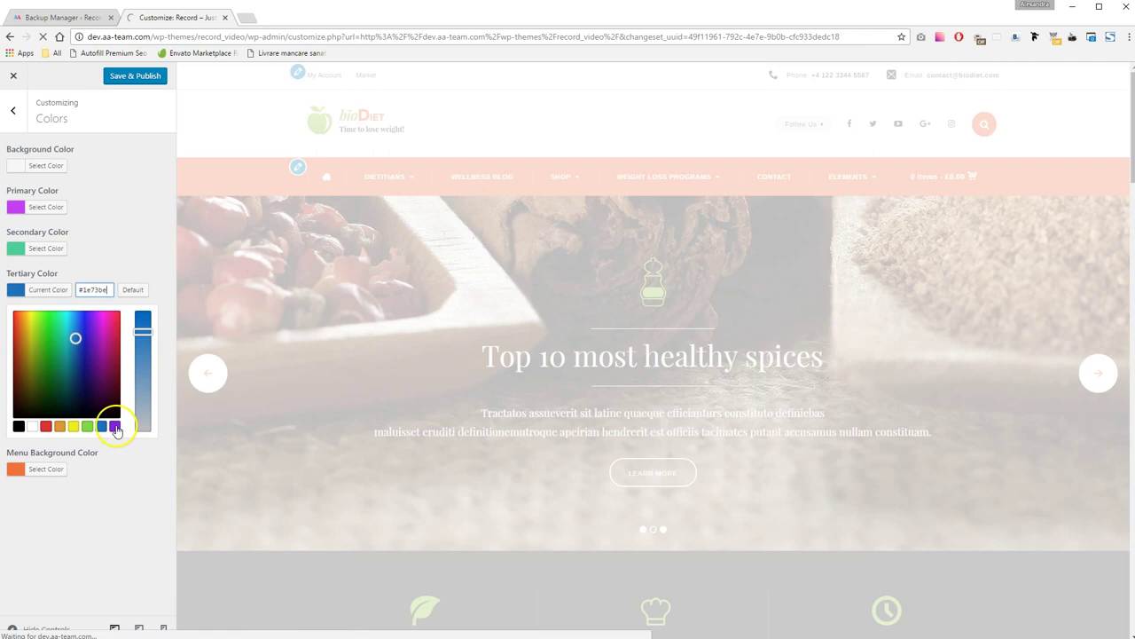
pyautogui.click(46, 427)
pyautogui.click(59, 293)
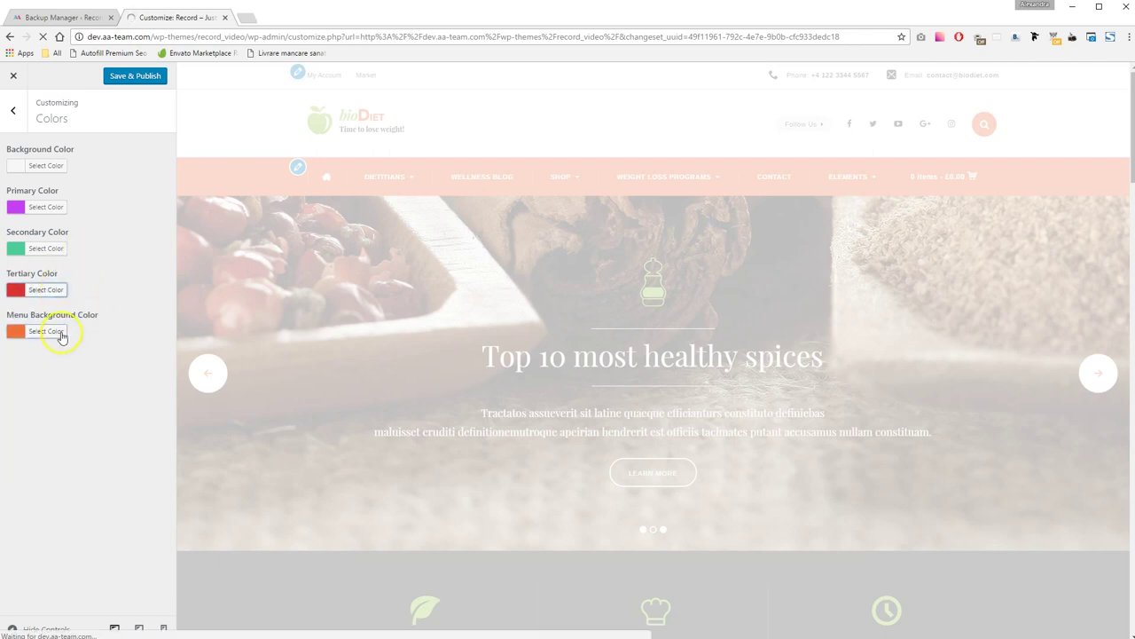
# Set the Menu Background Color to the preset red #dd3333
pyautogui.click(64, 334)
pyautogui.click(46, 467)
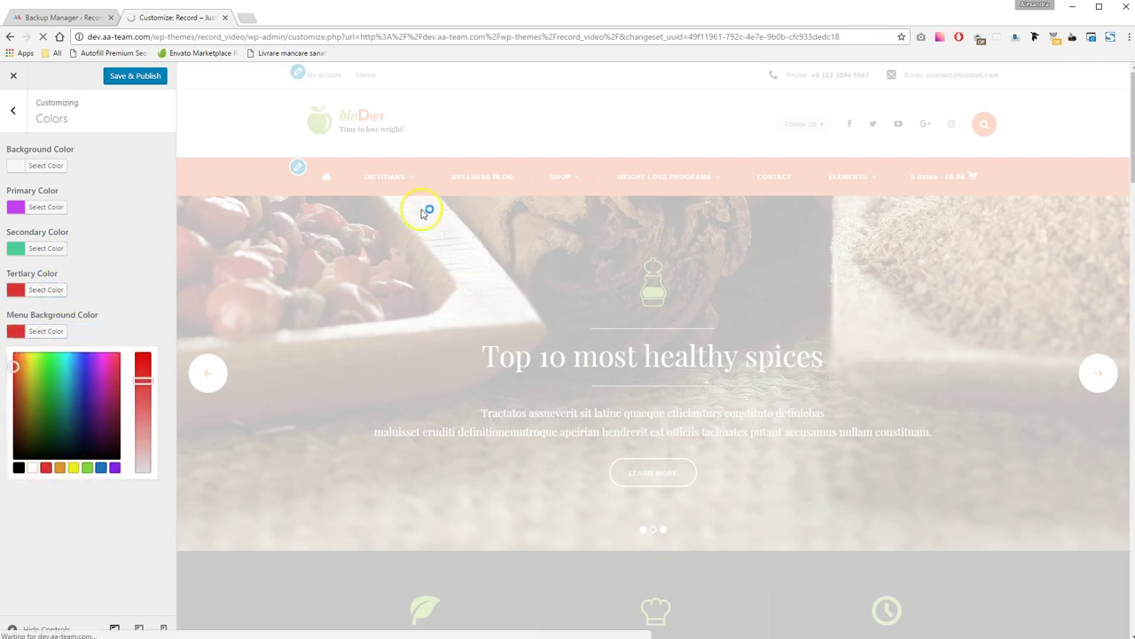
pyautogui.click(49, 336)
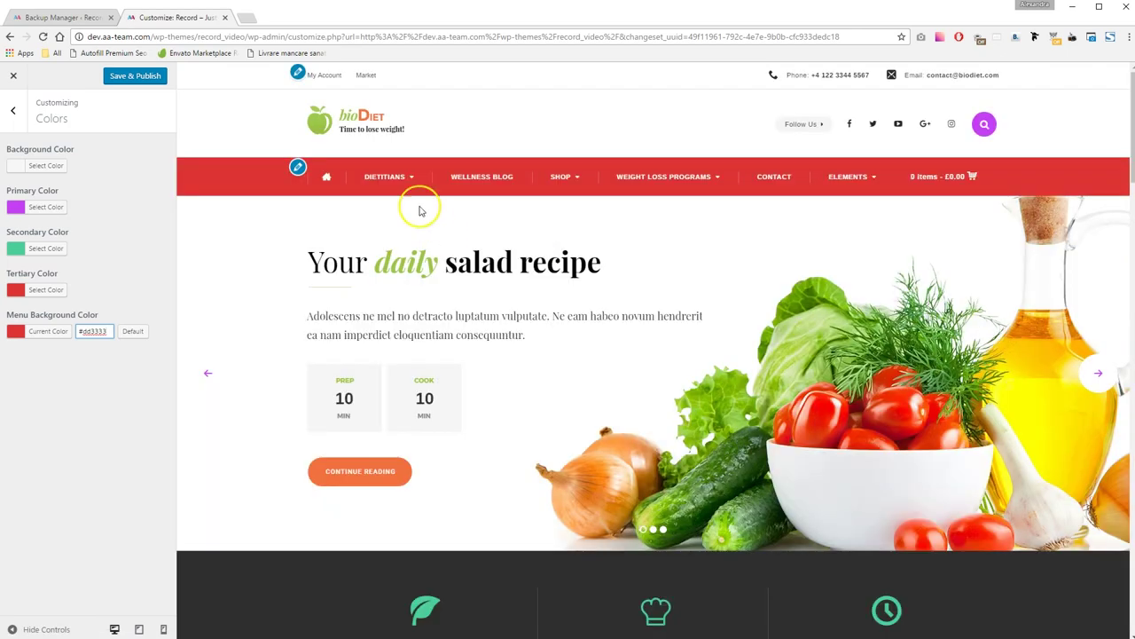
# Examine the new colors in the homepage preview, from the header search box through the recipe, video and product sections
pyautogui.click(981, 128)
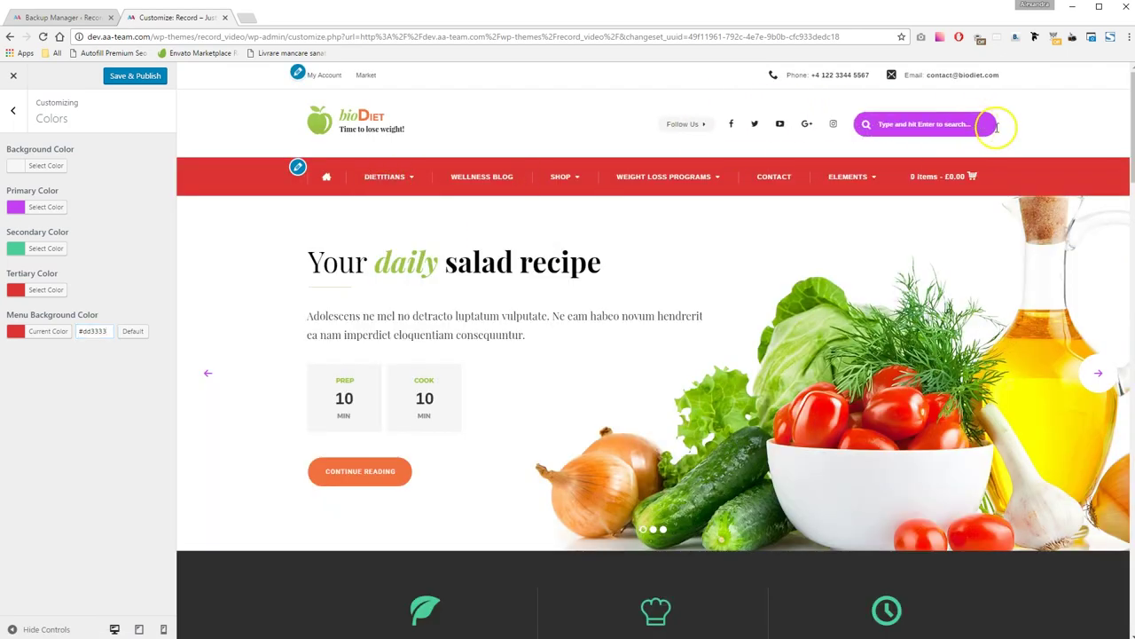
pyautogui.click(866, 124)
pyautogui.scroll(-5, 585, 189)
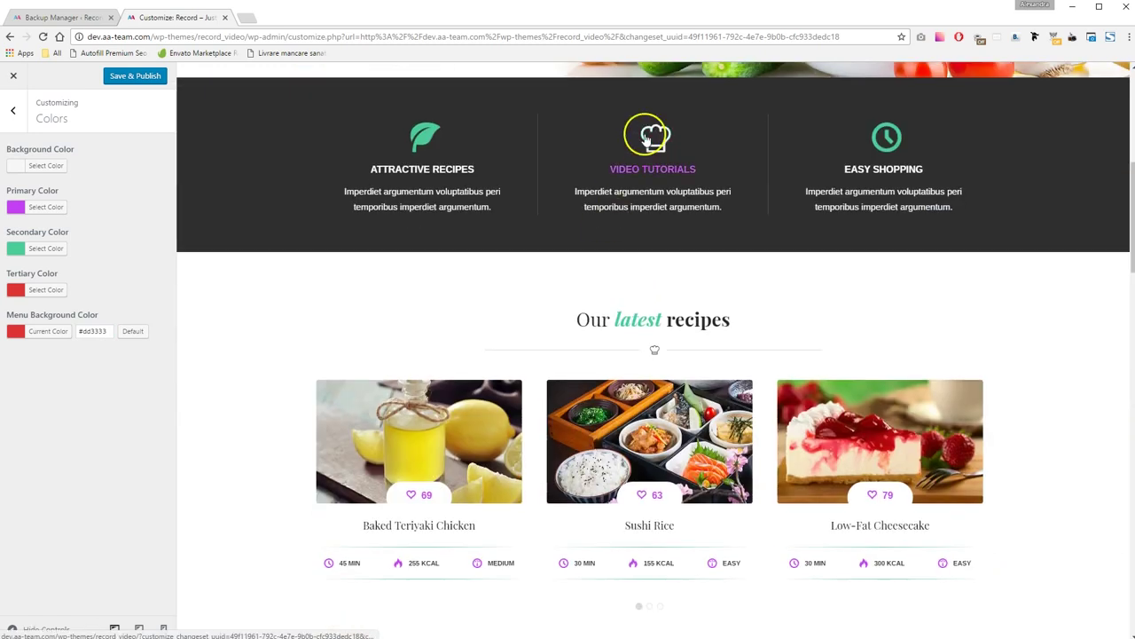
pyautogui.scroll(-3, 964, 196)
pyautogui.scroll(-4, 758, 306)
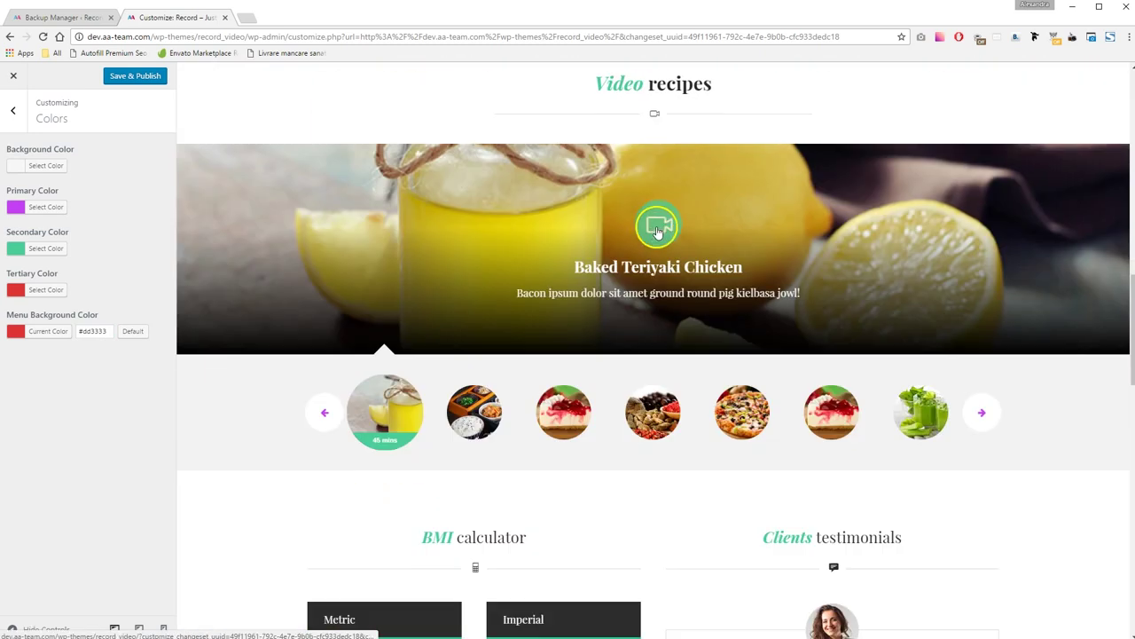
pyautogui.scroll(-8, 759, 306)
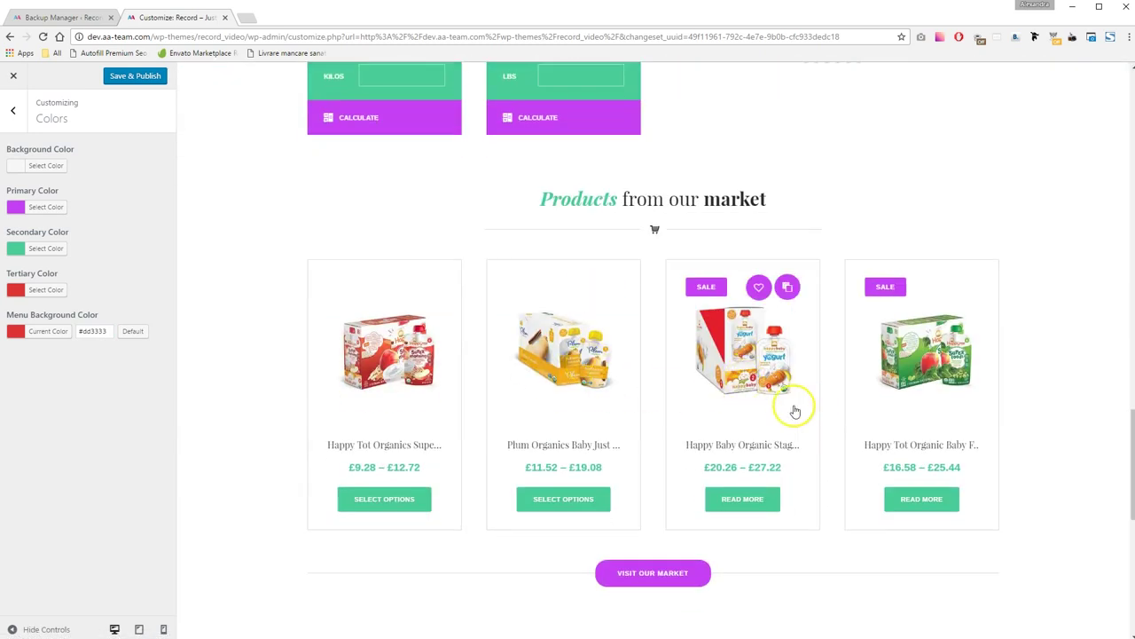
# In the Customizer's Theme Fonts section, set the Main font to Anonymous Pro
pyautogui.click(13, 110)
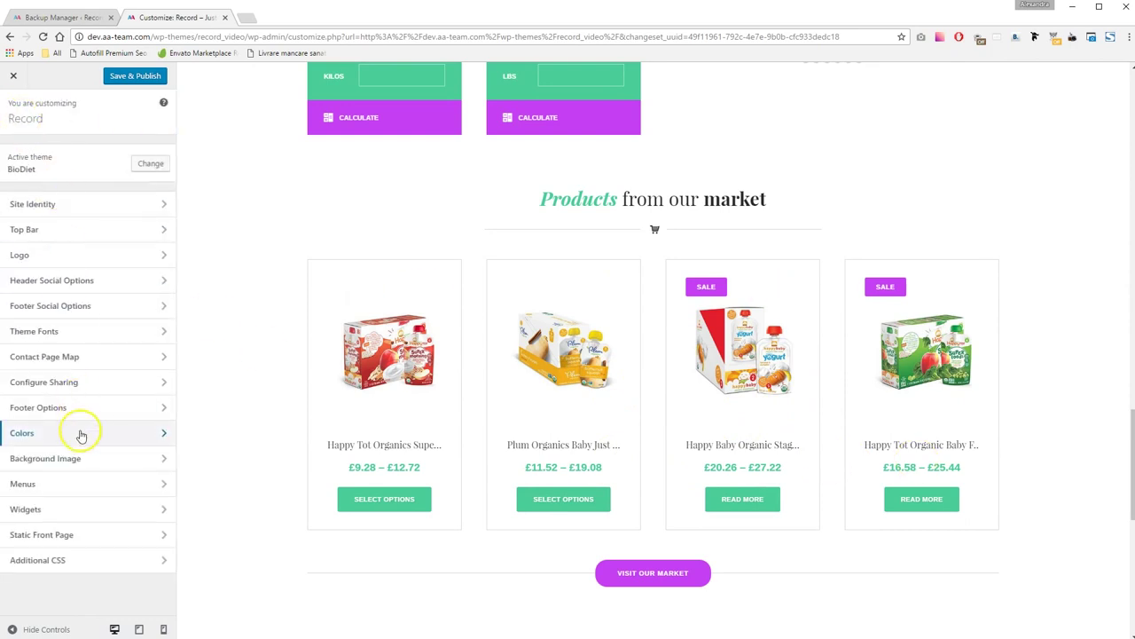
pyautogui.click(76, 327)
pyautogui.click(77, 200)
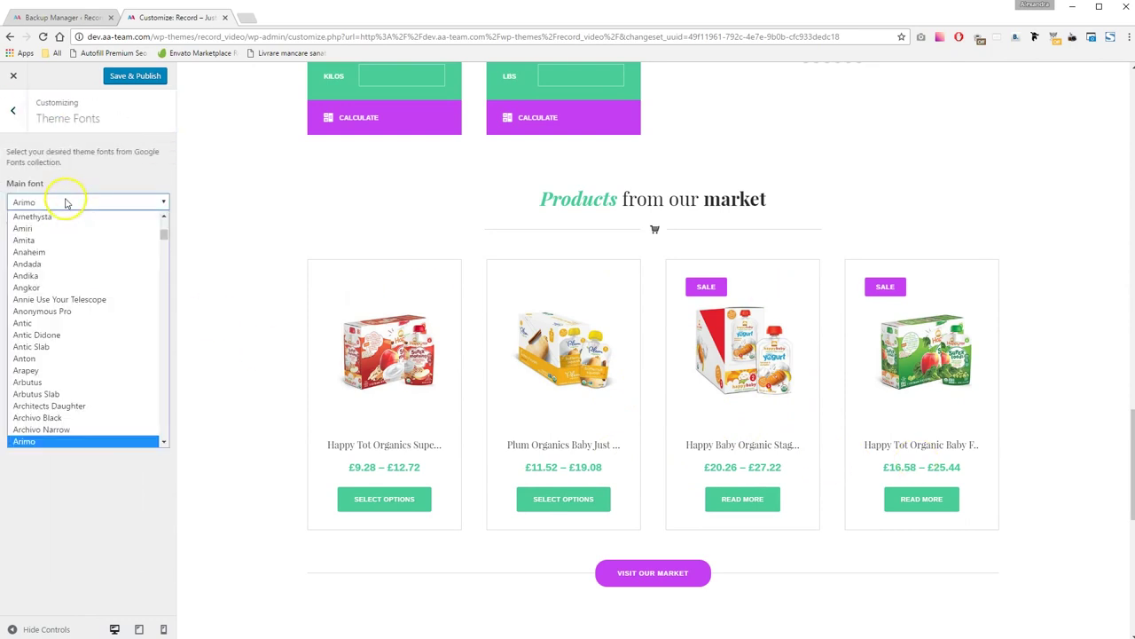
pyautogui.click(69, 312)
# Set the Headings font to Rammetto One and check the fonts in the homepage preview
pyautogui.click(51, 244)
pyautogui.scroll(-4, 85, 310)
pyautogui.click(49, 435)
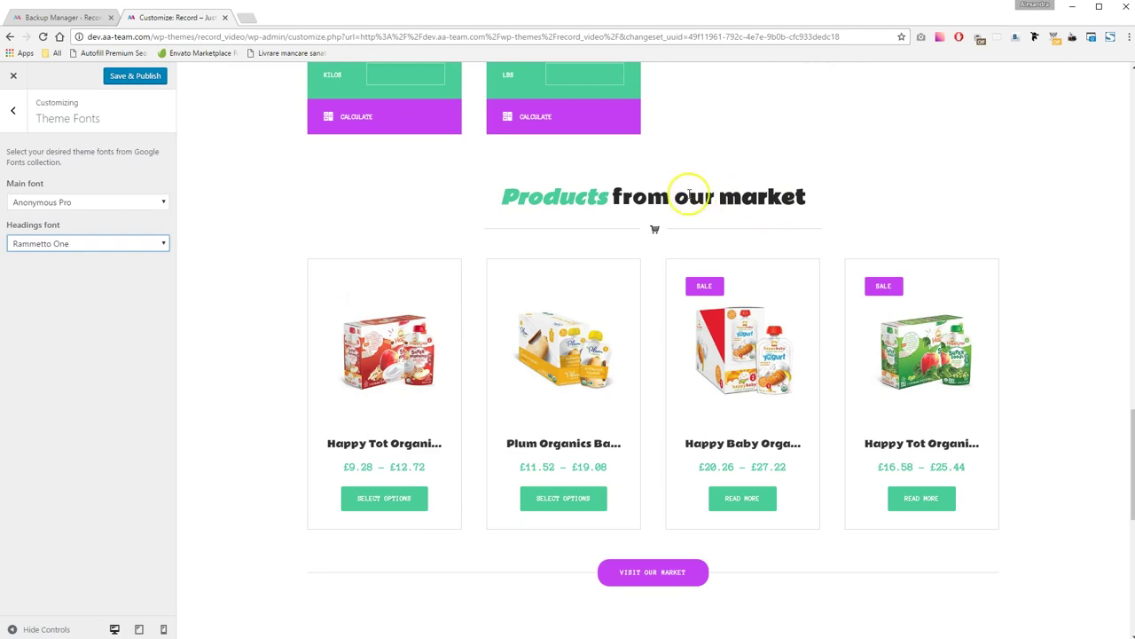
pyautogui.scroll(5, 748, 492)
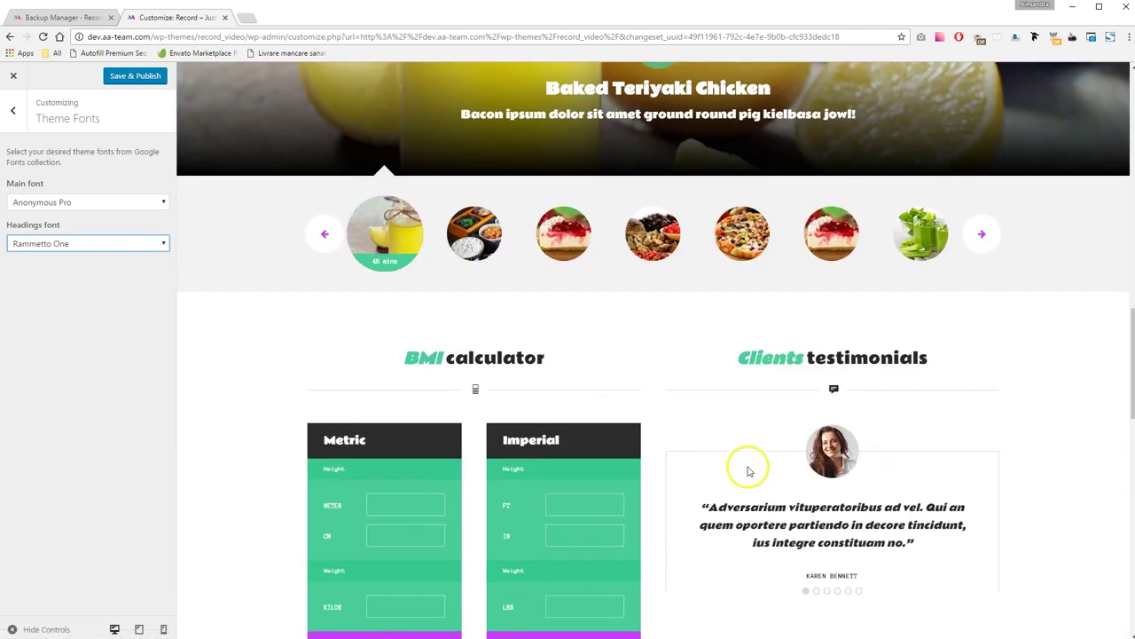
# Review the new fonts in the homepage preview and examine the Footer Options settings alongside the page footer
pyautogui.scroll(9, 457, 476)
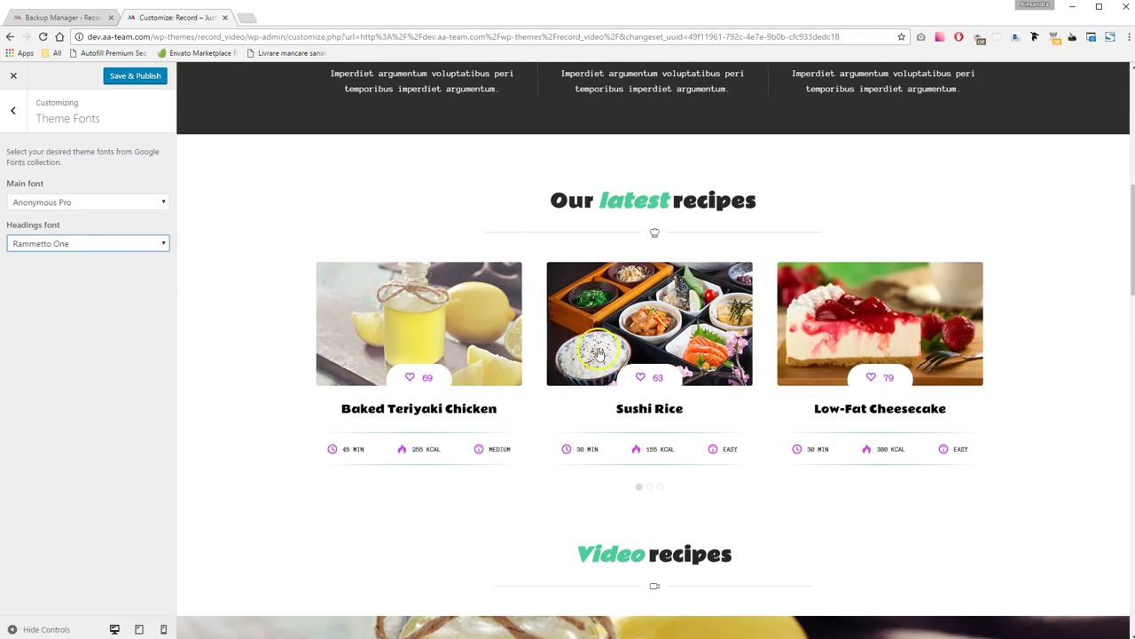
pyautogui.scroll(2, 836, 393)
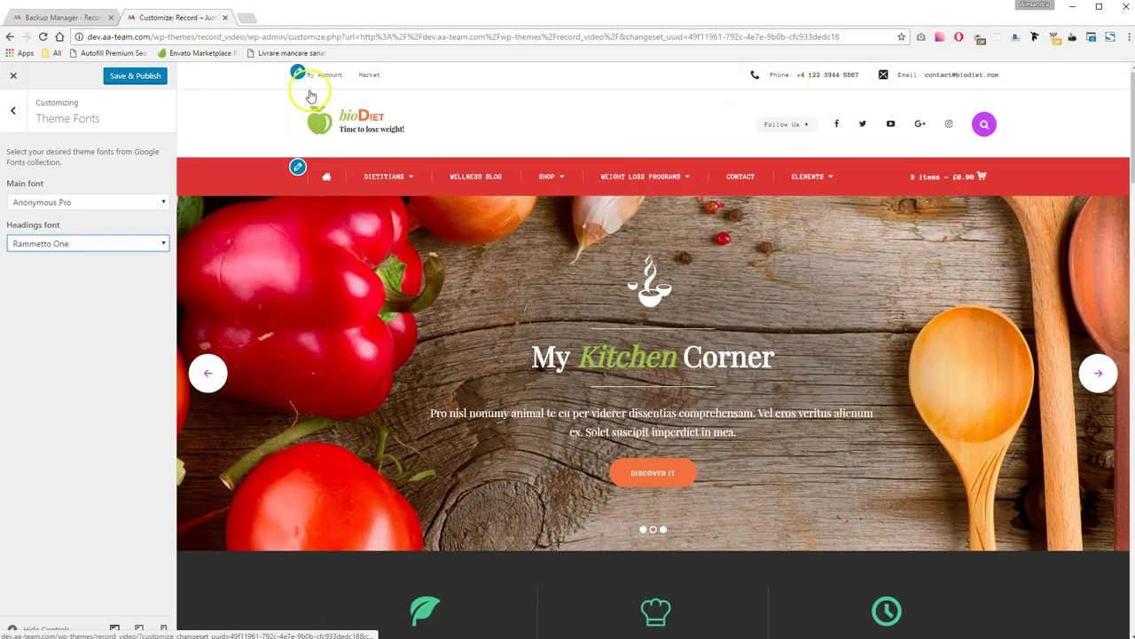
pyautogui.scroll(-7, 432, 387)
pyautogui.click(14, 110)
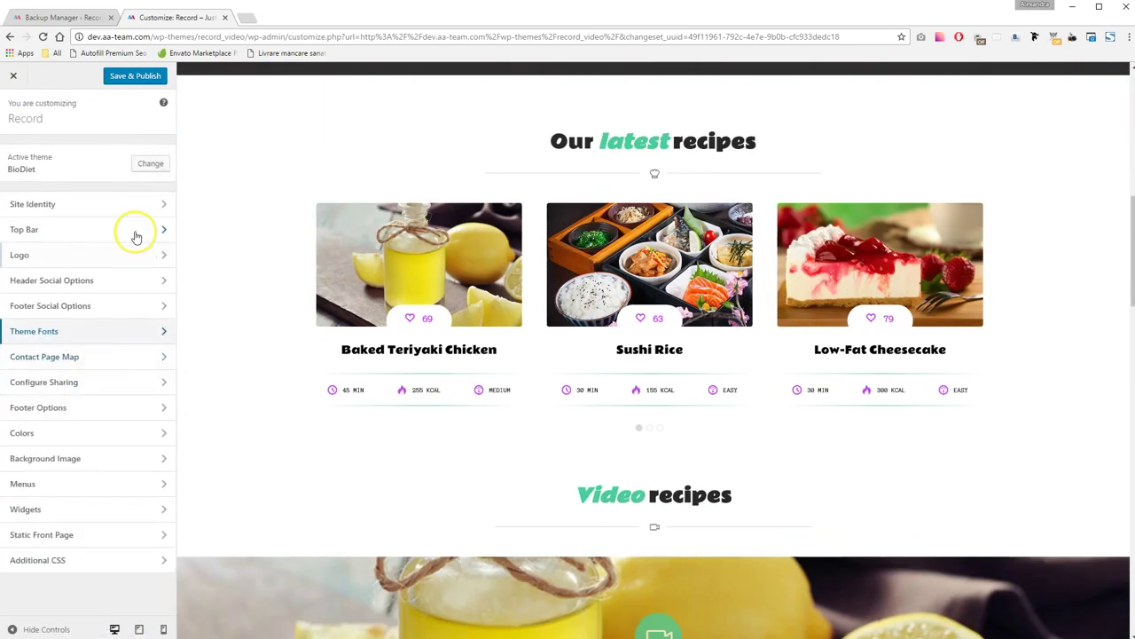
pyautogui.click(83, 408)
pyautogui.scroll(-10, 260, 418)
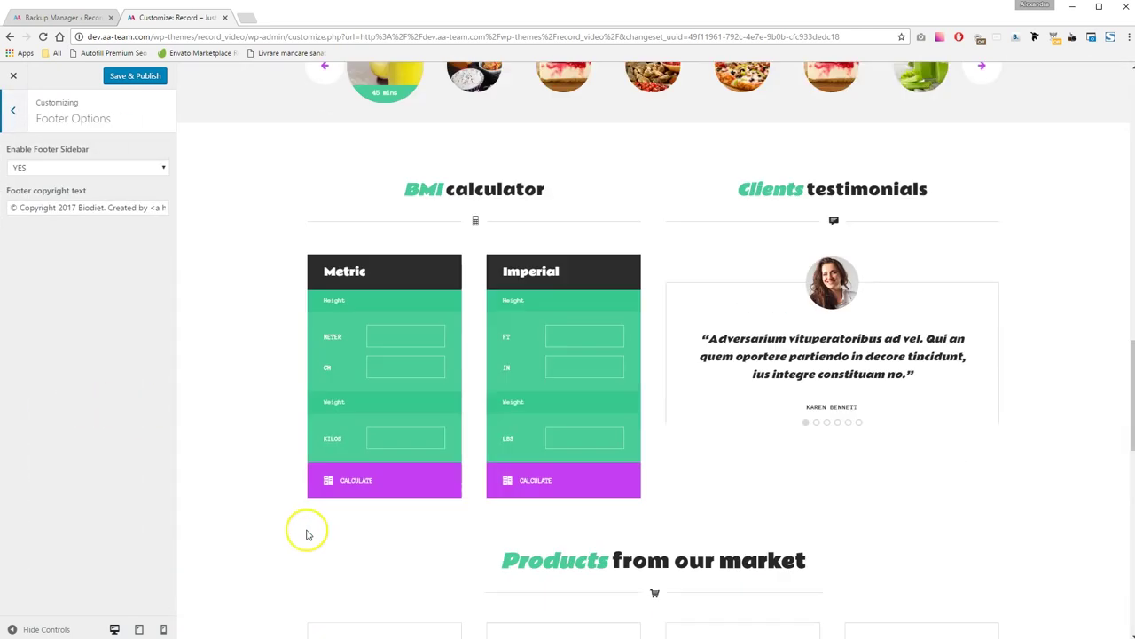
pyautogui.scroll(-1, 314, 524)
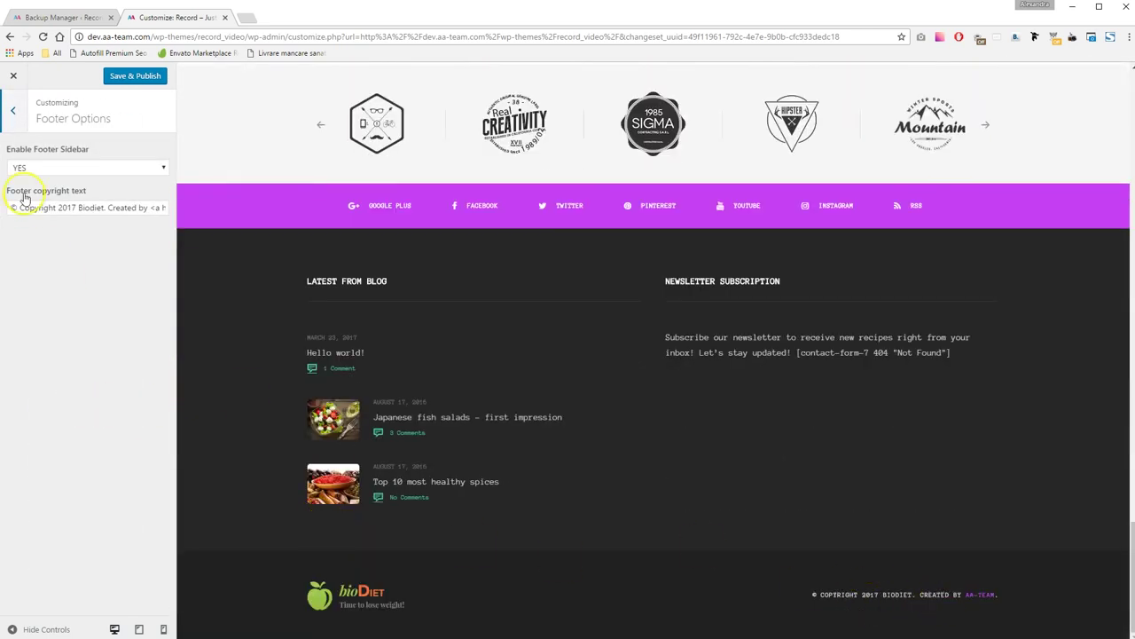
# Open the Newsletter Subscription text widget in the Customizer's Footer Sidebar widget area
pyautogui.click(24, 117)
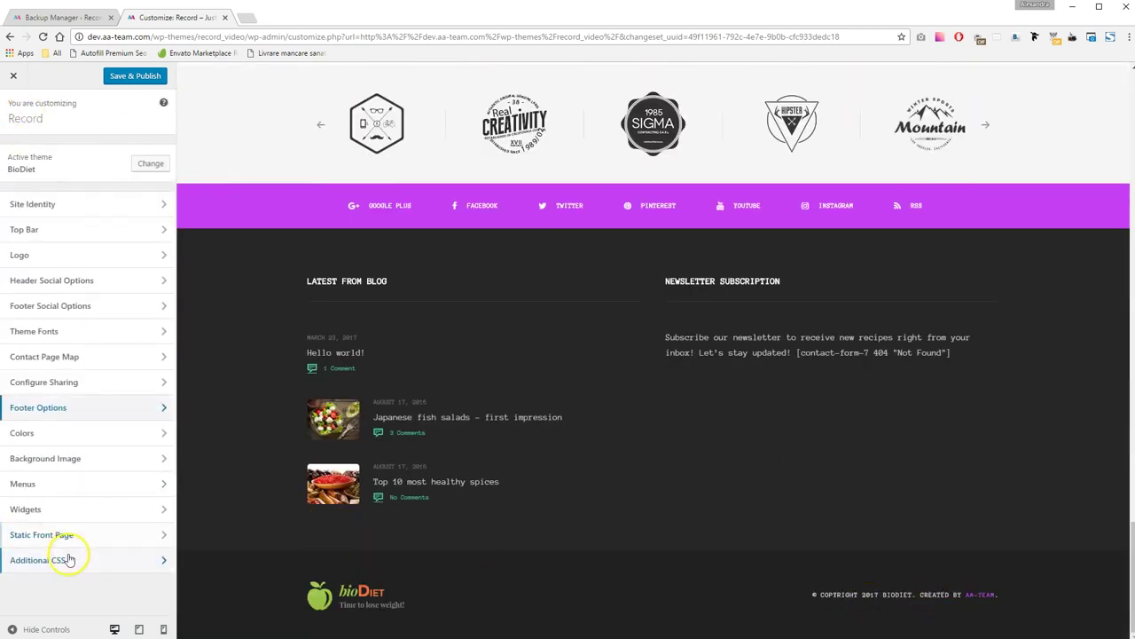
pyautogui.click(41, 509)
pyautogui.click(86, 152)
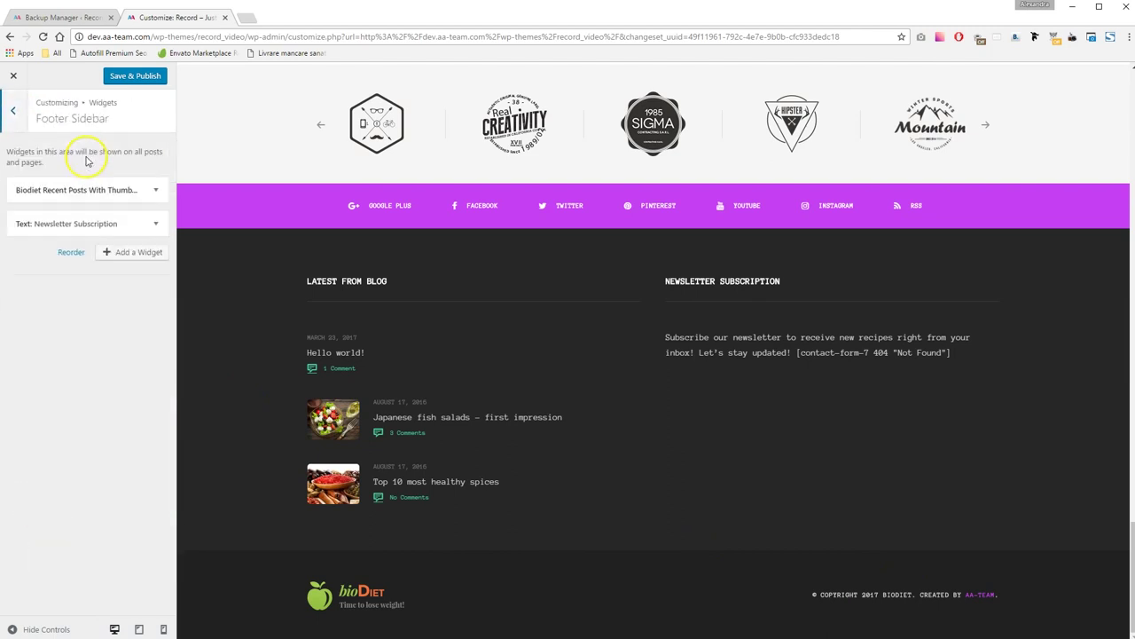
pyautogui.click(139, 222)
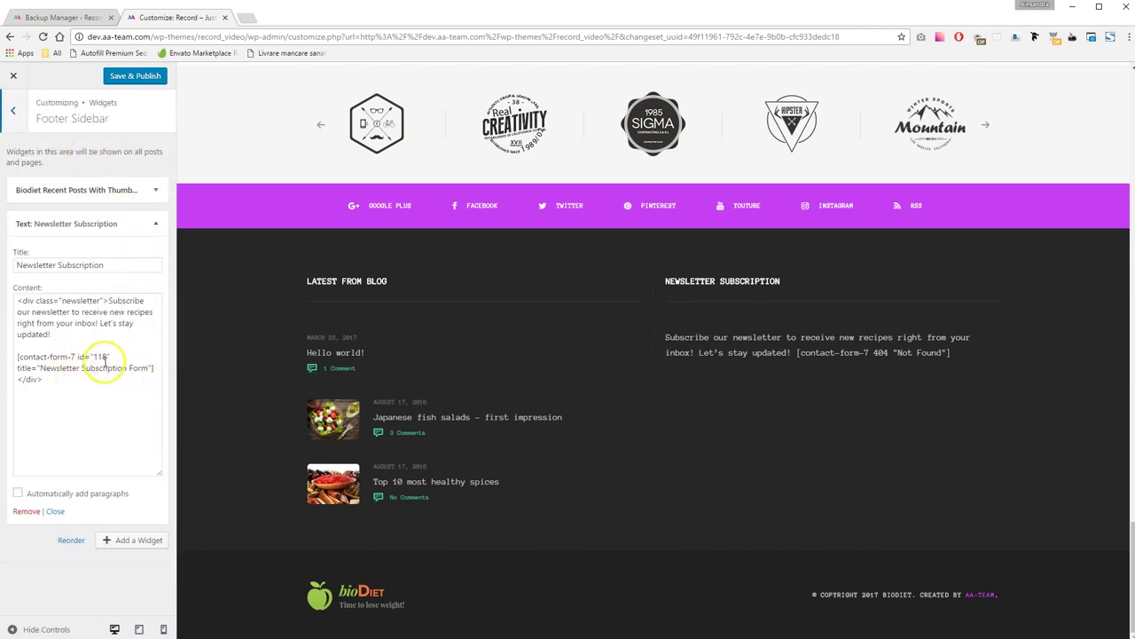
# Open the Contact Forms list in a new browser tab and edit the Contact form 1 whose shortcode id is 1511
pyautogui.click(85, 16)
pyautogui.middleClick(39, 327)
pyautogui.click(284, 17)
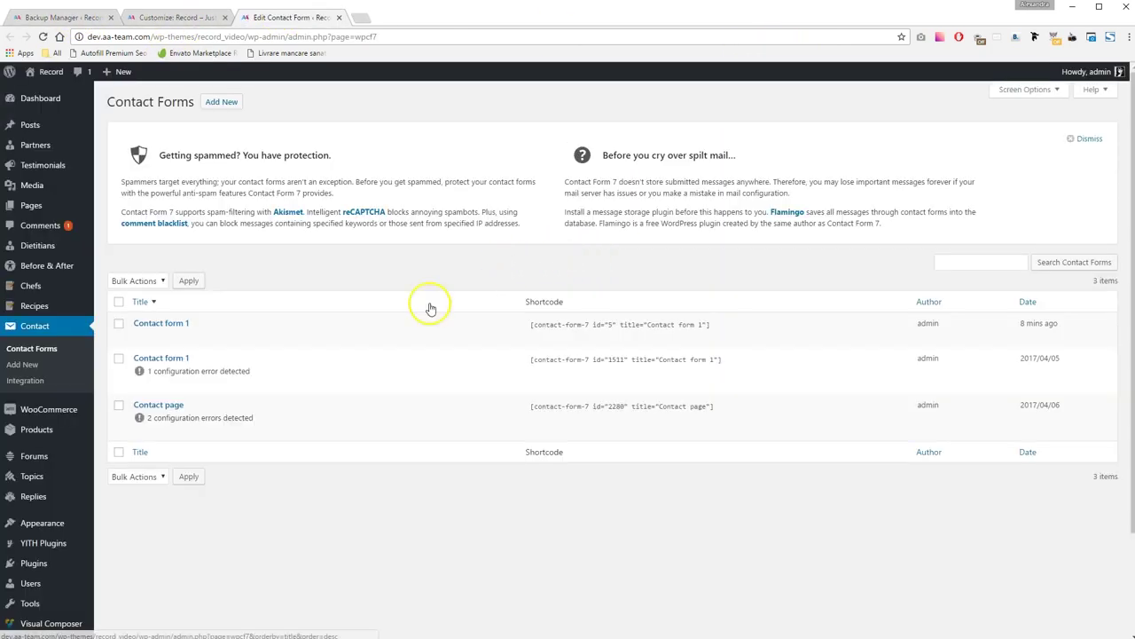
pyautogui.moveTo(196, 327)
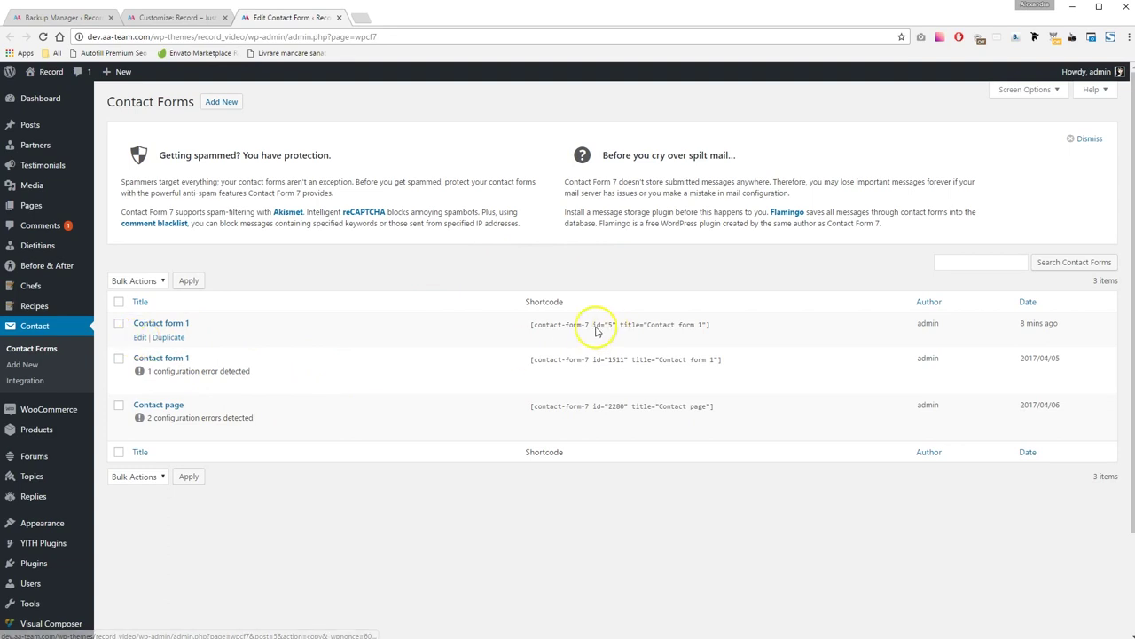
pyautogui.click(139, 338)
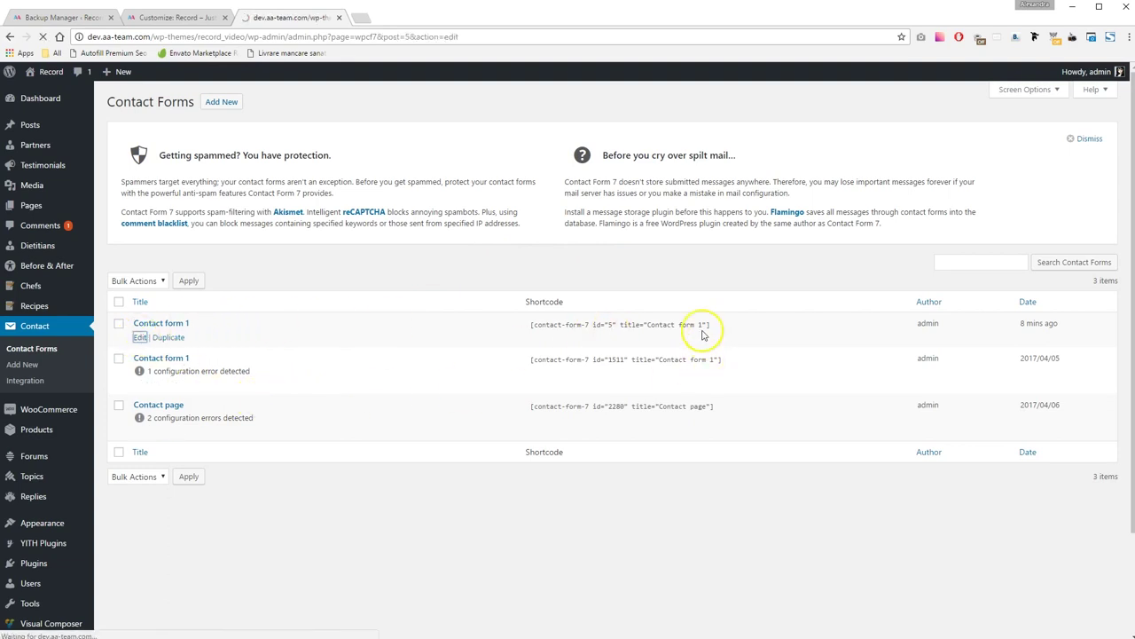
pyautogui.click(9, 36)
pyautogui.click(141, 383)
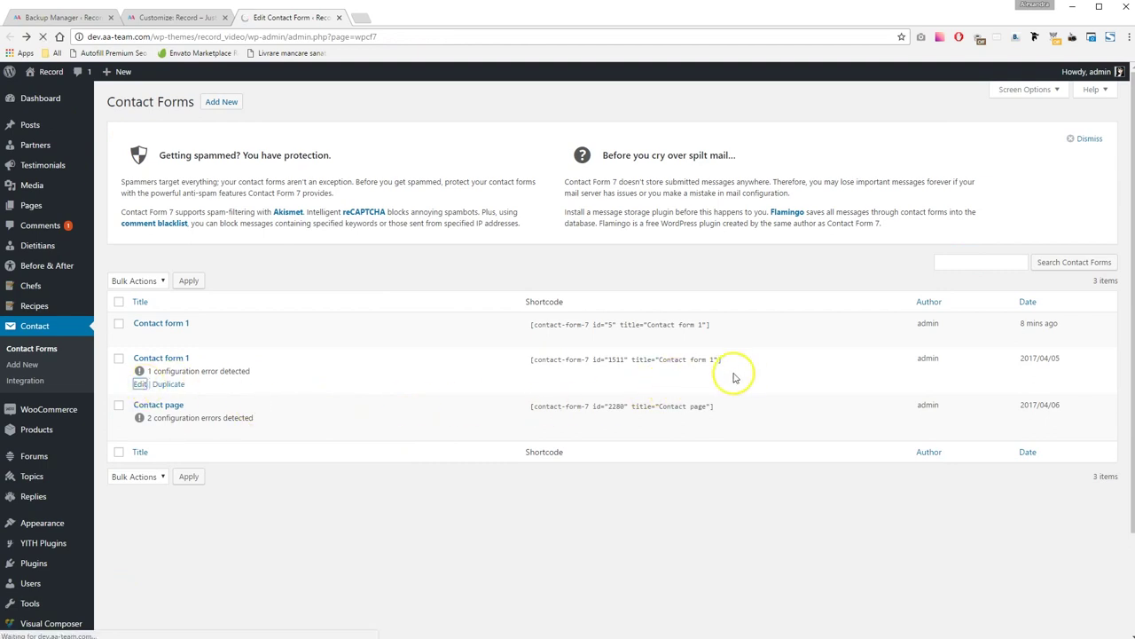
# Review the form's name, email and Subscribe fields, select its shortcode to get the id, and save the form
pyautogui.moveTo(342, 365); pyautogui.dragTo(170, 300)
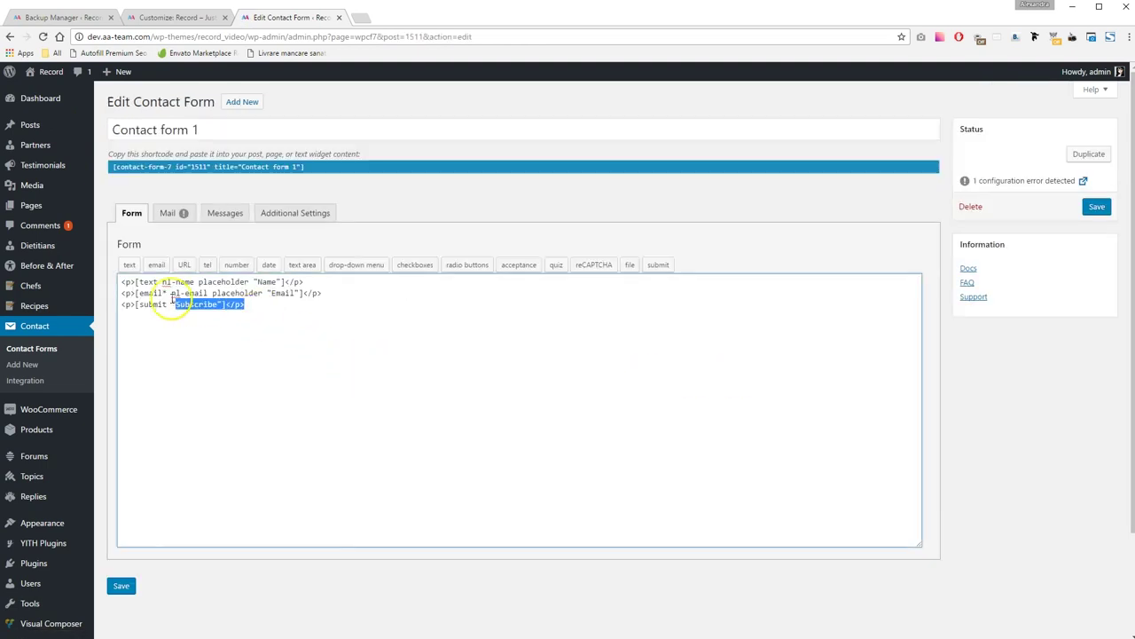
pyautogui.hotkey('ctrl', 'a')
pyautogui.click(189, 169)
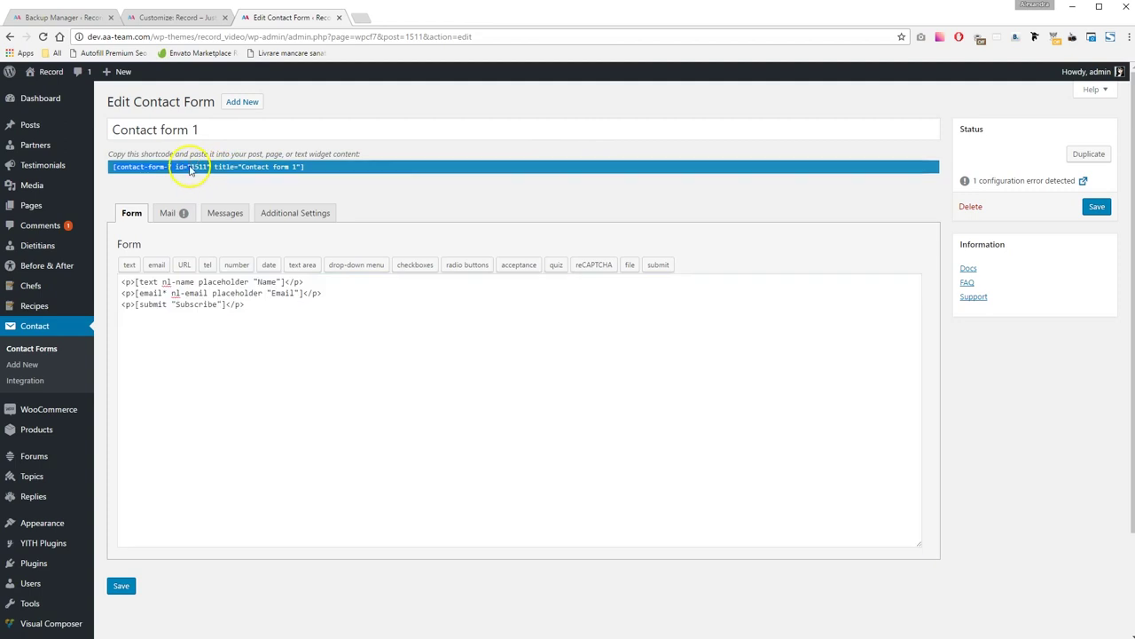
pyautogui.click(1084, 209)
# Back in the Customizer, set the contact-form-7 id in the Newsletter Subscription widget to 1511 and publish the change
pyautogui.click(84, 17)
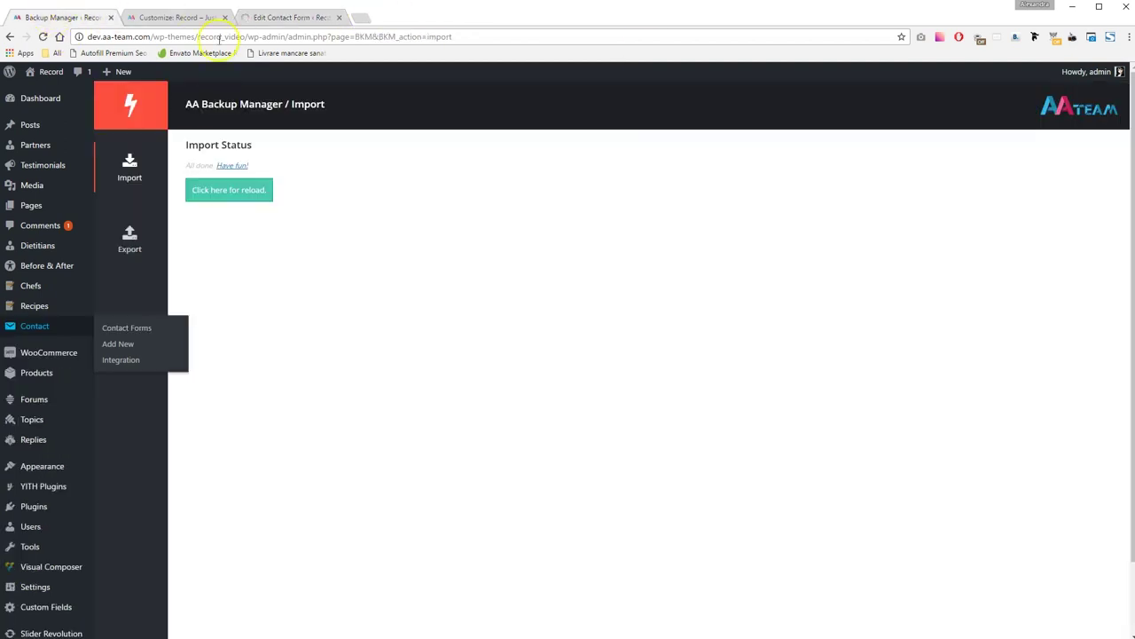
pyautogui.click(175, 18)
pyautogui.doubleClick(99, 357)
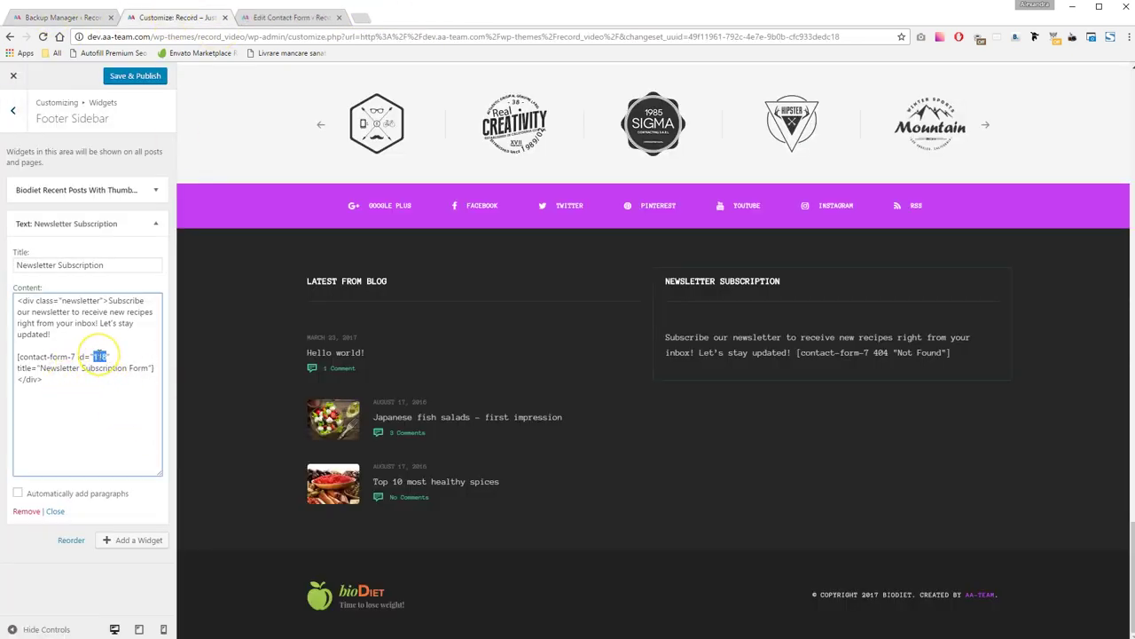
pyautogui.click(138, 76)
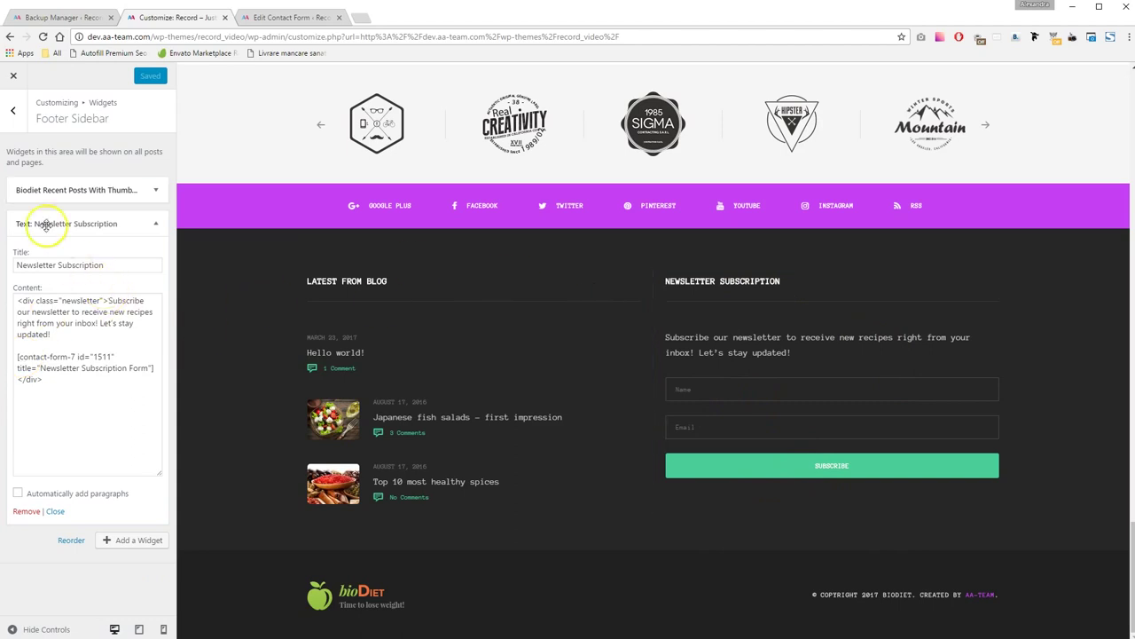
# Examine the Main menu's items in the Customizer's Menus section and compare them with the Dietitians submenu in the homepage preview
pyautogui.click(14, 110)
pyautogui.click(13, 110)
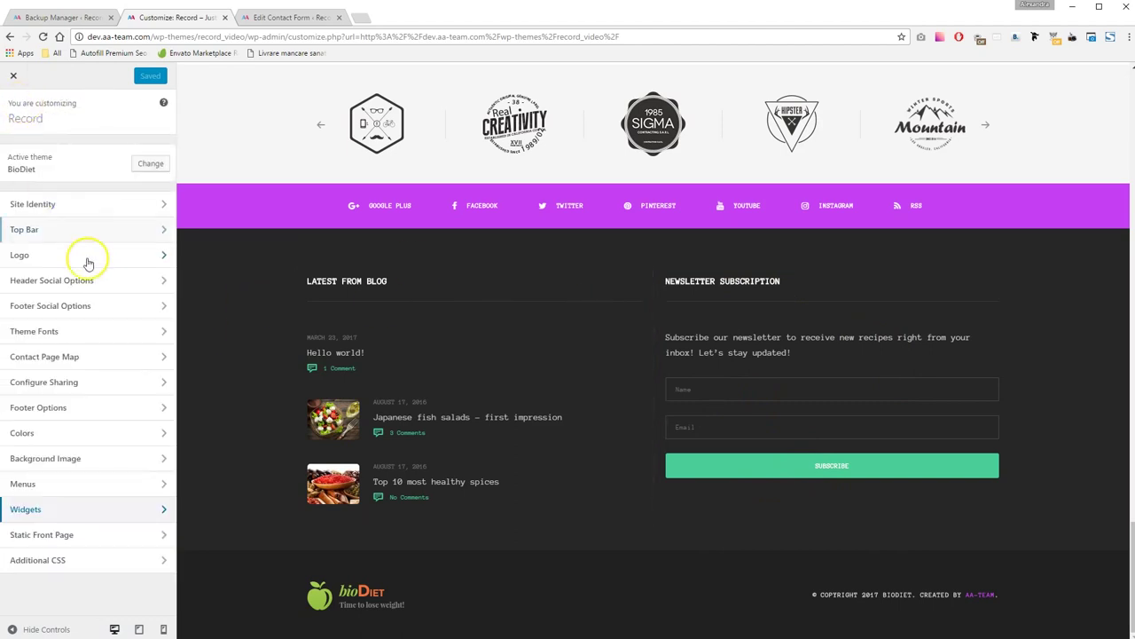
pyautogui.click(107, 459)
pyautogui.click(14, 110)
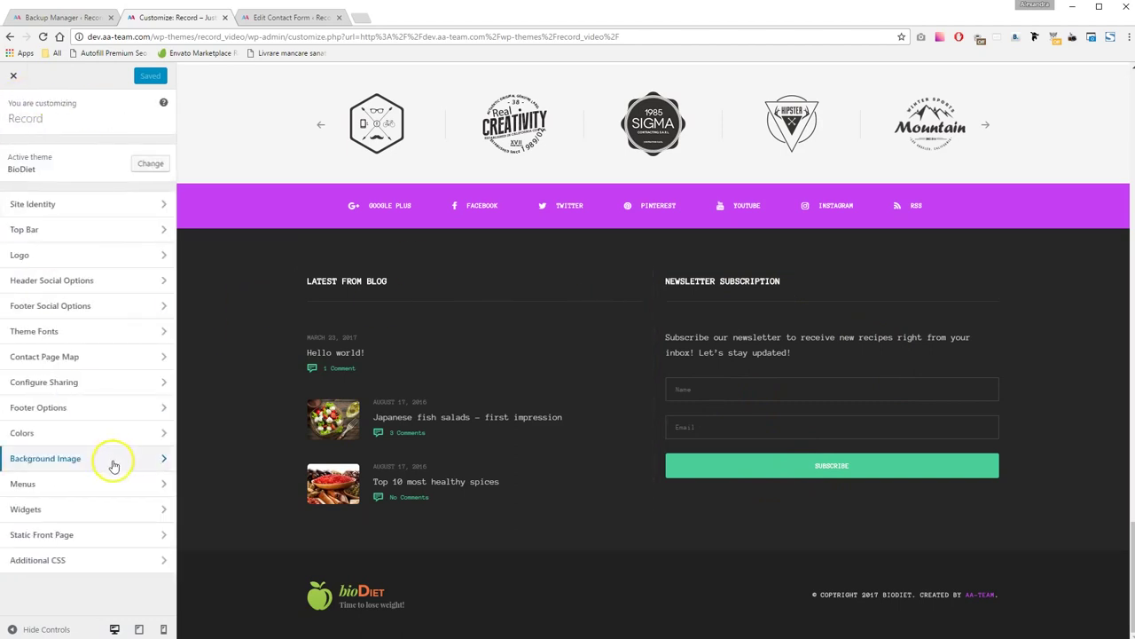
pyautogui.click(94, 484)
pyautogui.scroll(10, 420, 155)
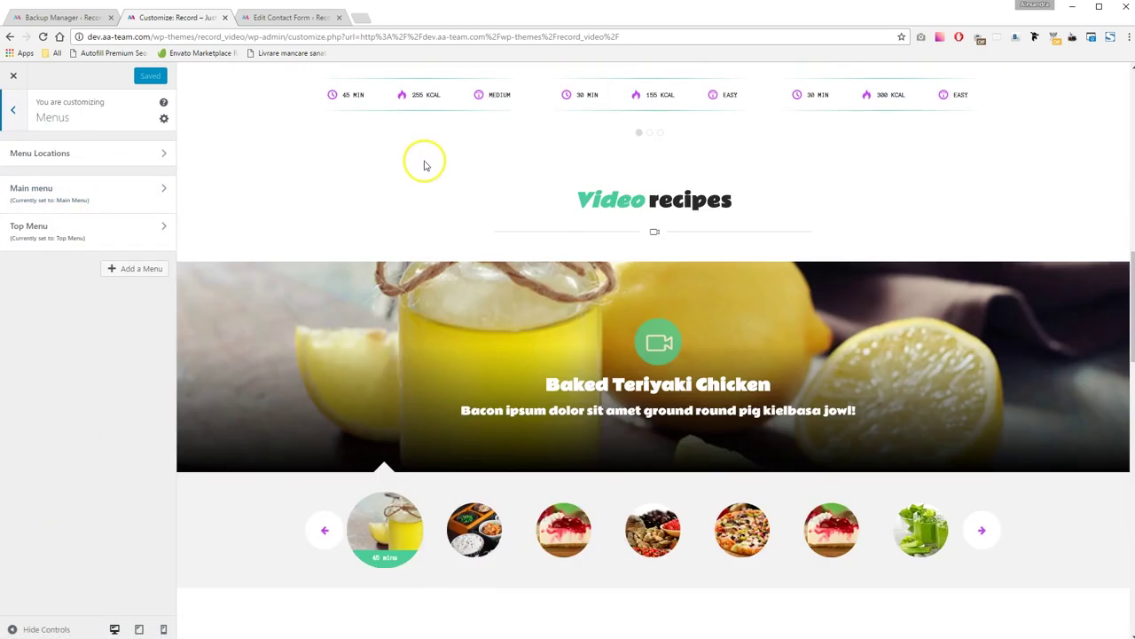
pyautogui.scroll(10, 424, 165)
pyautogui.click(127, 193)
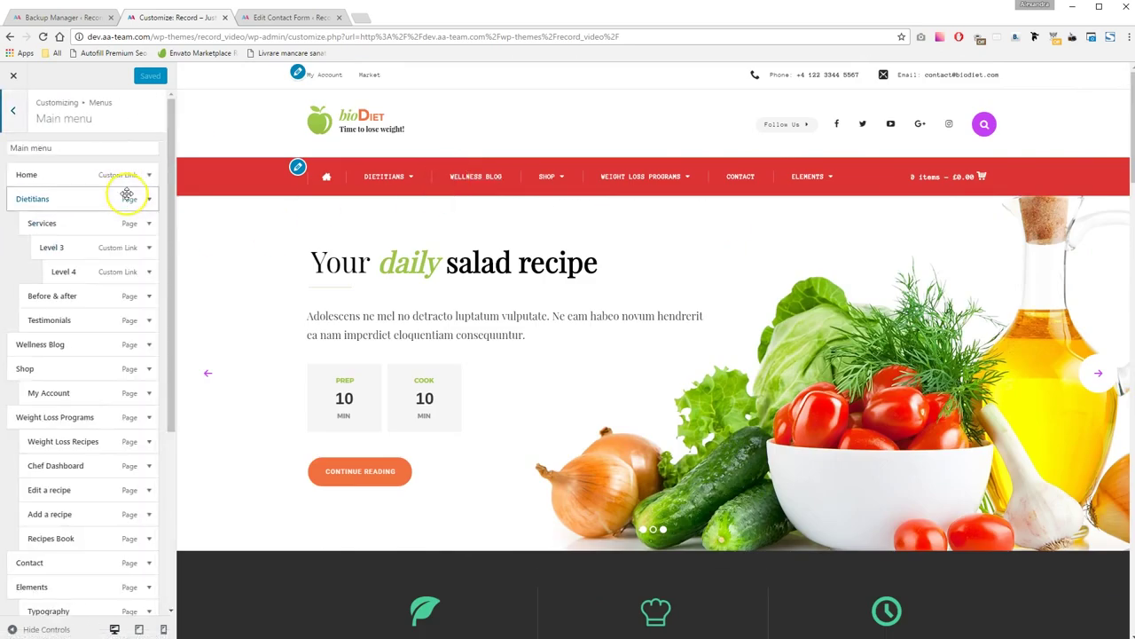
pyautogui.moveTo(382, 176)
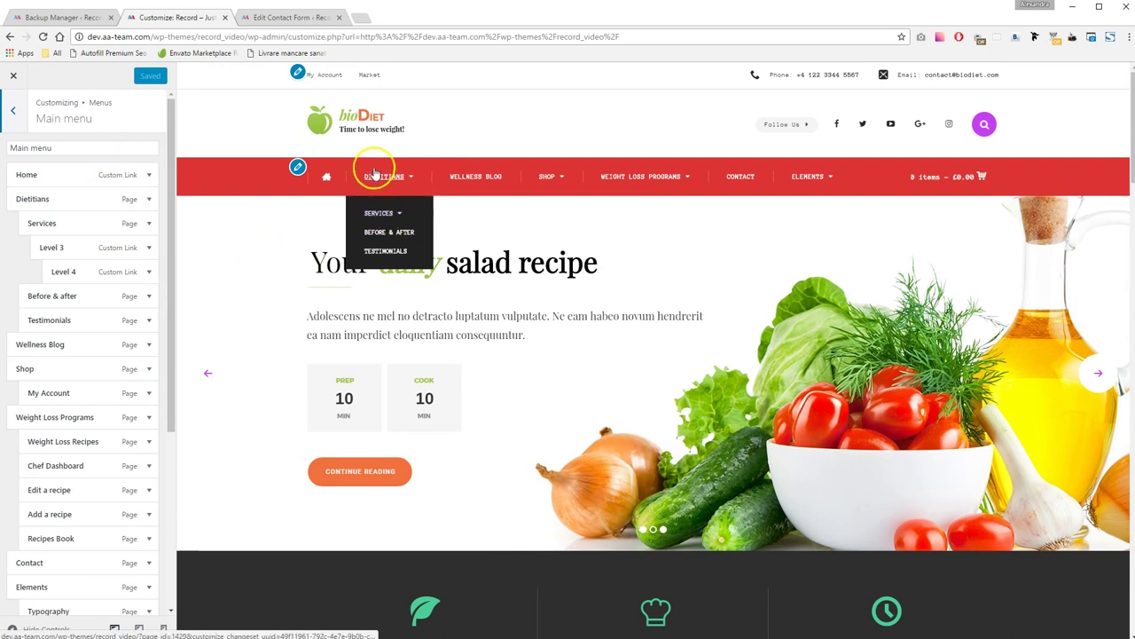
pyautogui.scroll(-3, 106, 426)
pyautogui.scroll(3, 85, 266)
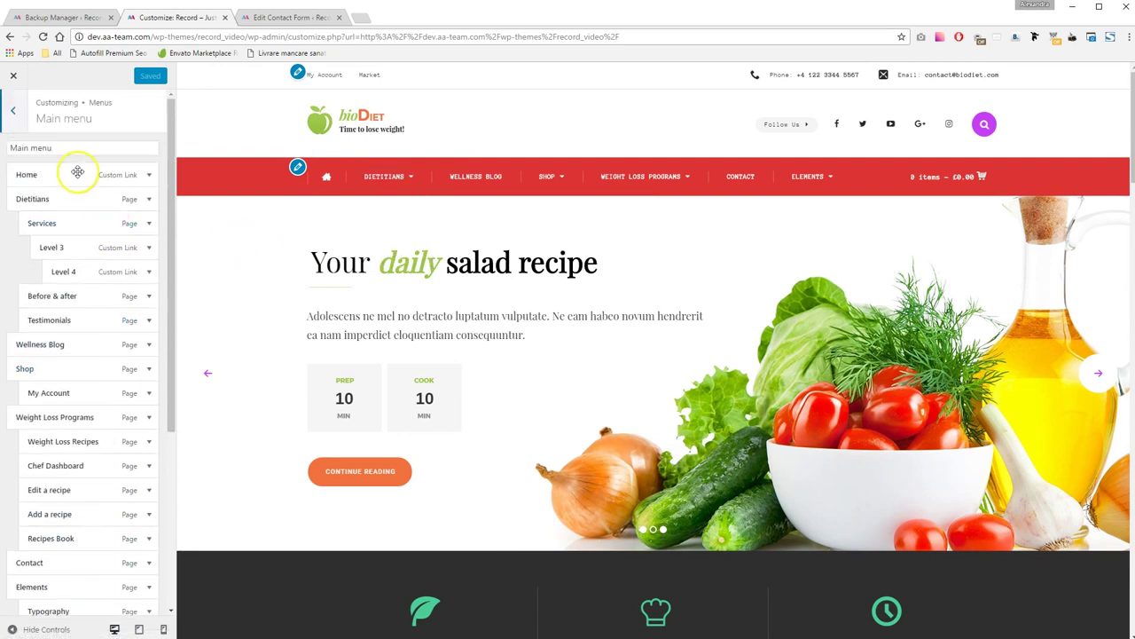
# Add the Favourite Recipes page to the Top Menu
pyautogui.click(12, 110)
pyautogui.click(54, 222)
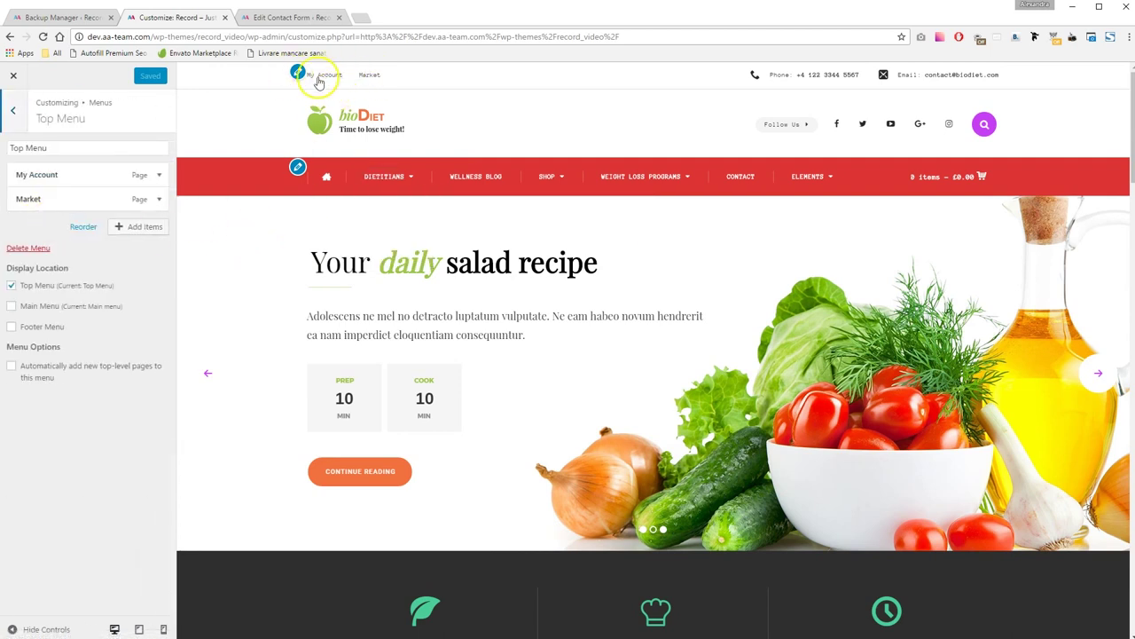
pyautogui.click(142, 227)
pyautogui.click(240, 188)
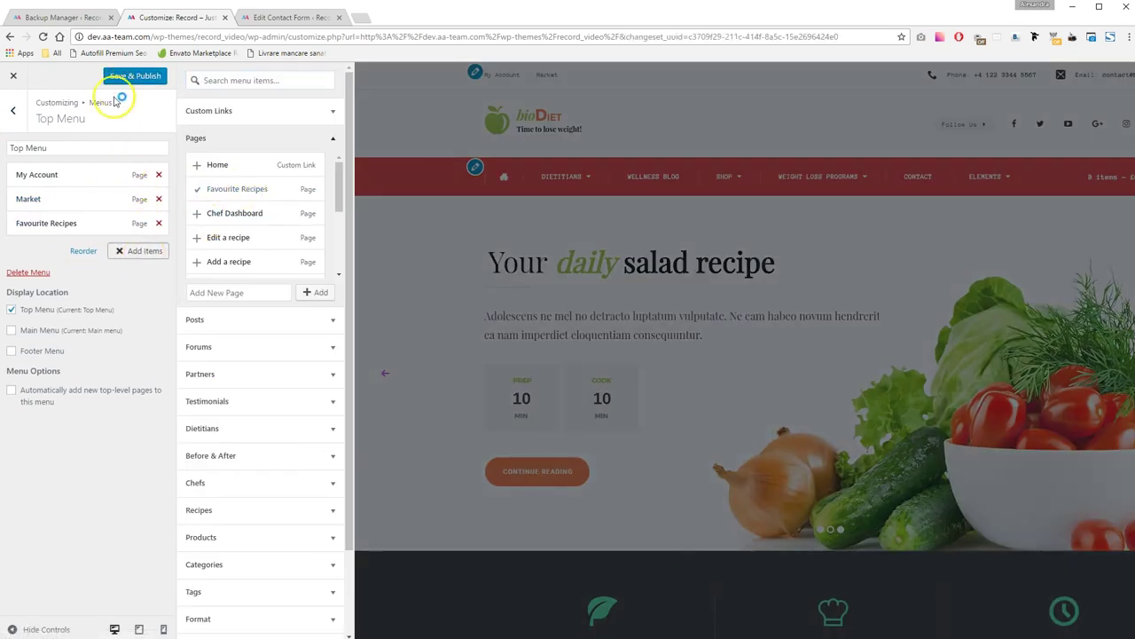
pyautogui.click(14, 113)
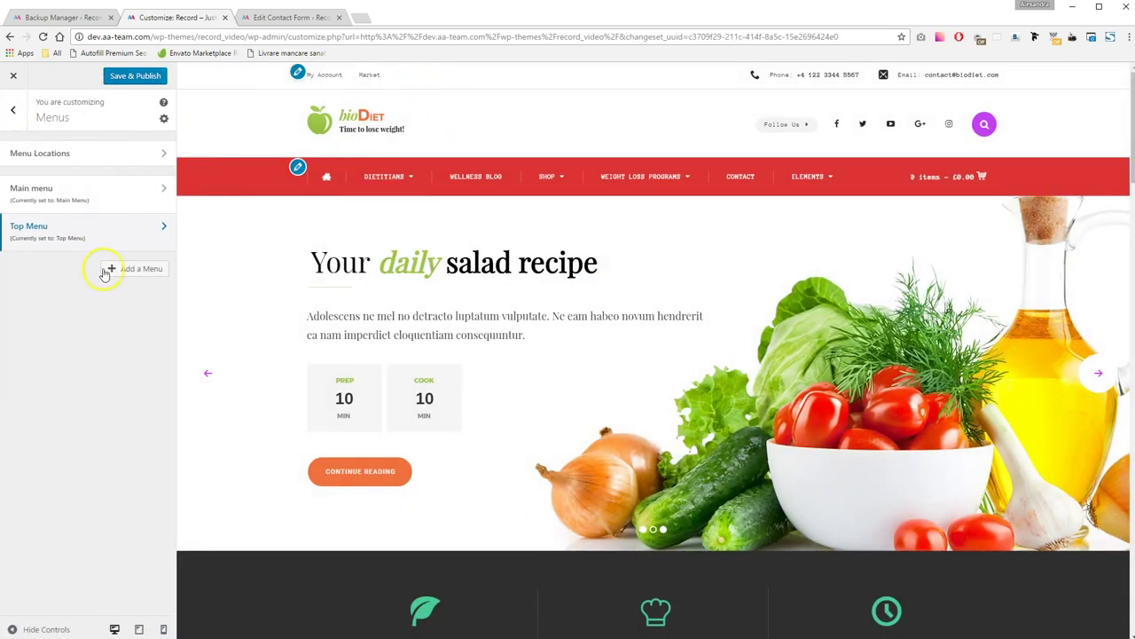
# Review the options in the Customizer's Configure Sharing section
pyautogui.click(12, 110)
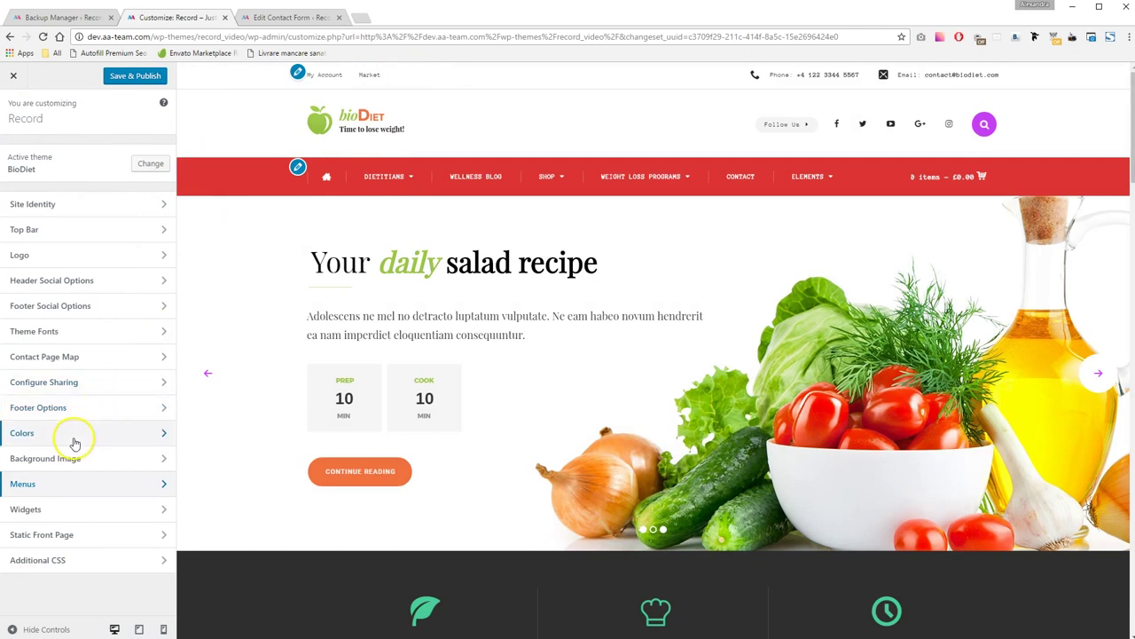
pyautogui.click(71, 382)
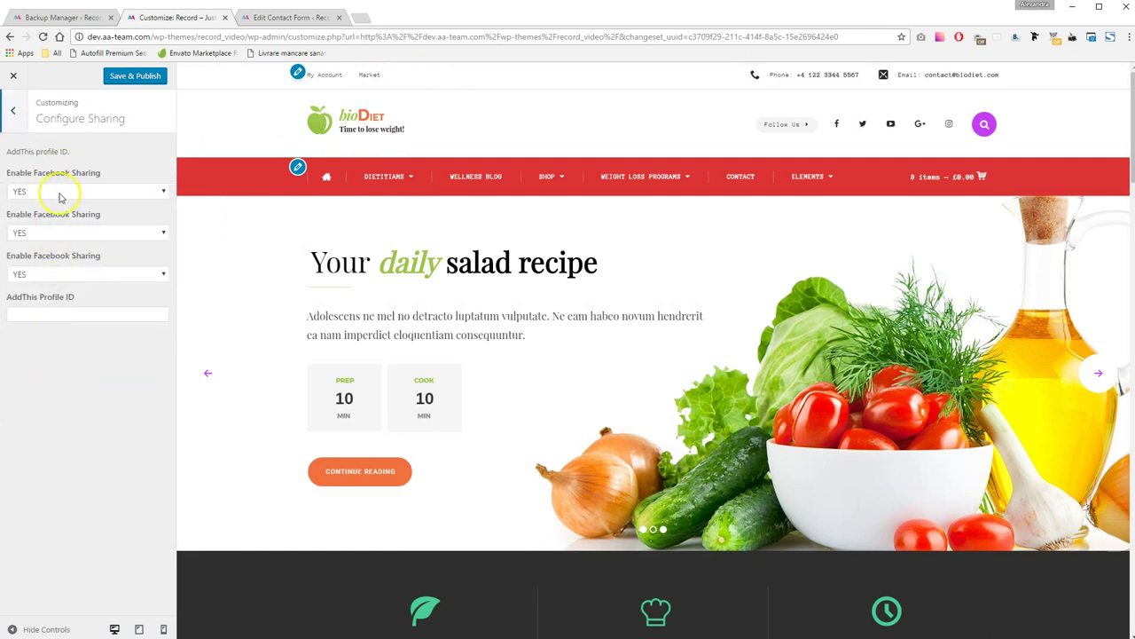
pyautogui.click(14, 113)
# In the Contact Page Map settings, set Black and white map color to NO with the Contact page shown in the preview
pyautogui.click(71, 358)
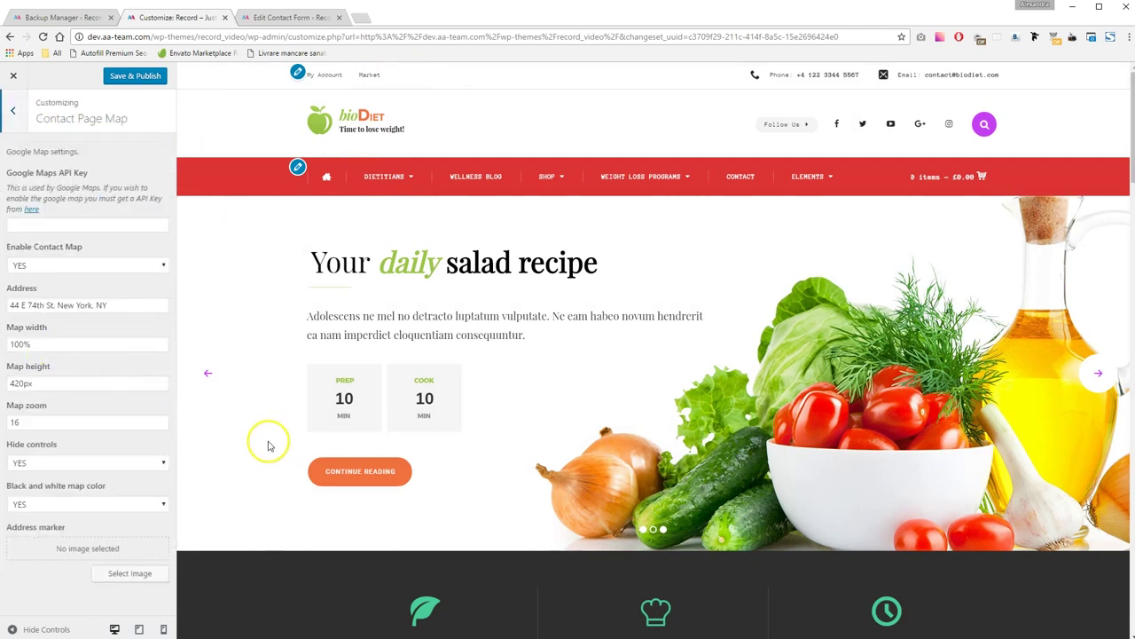
pyautogui.click(742, 177)
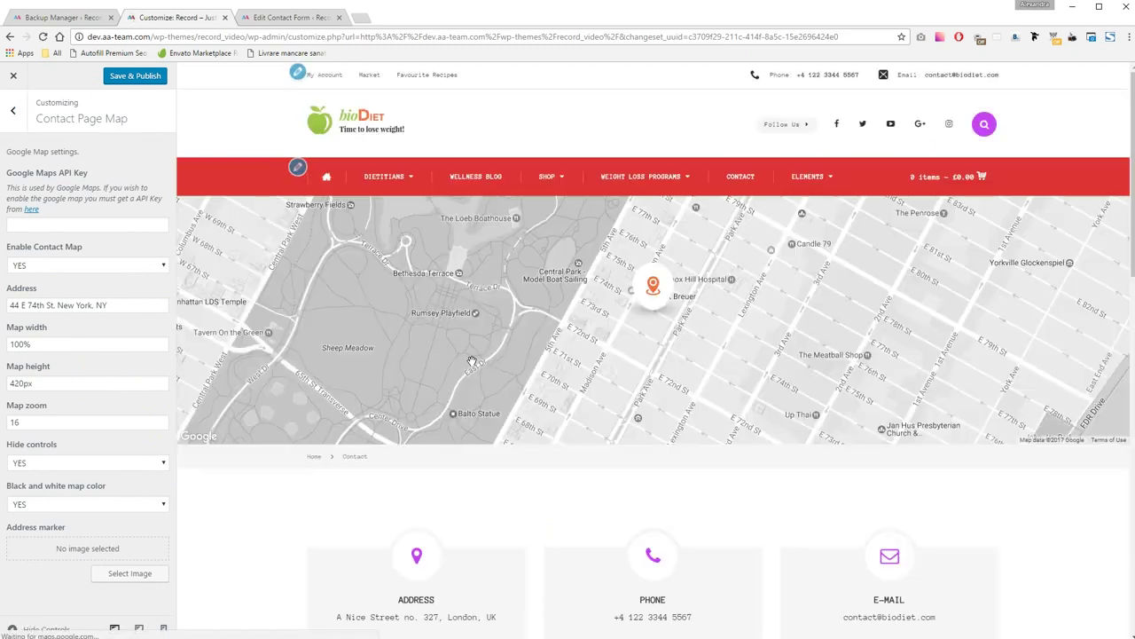
pyautogui.click(475, 357)
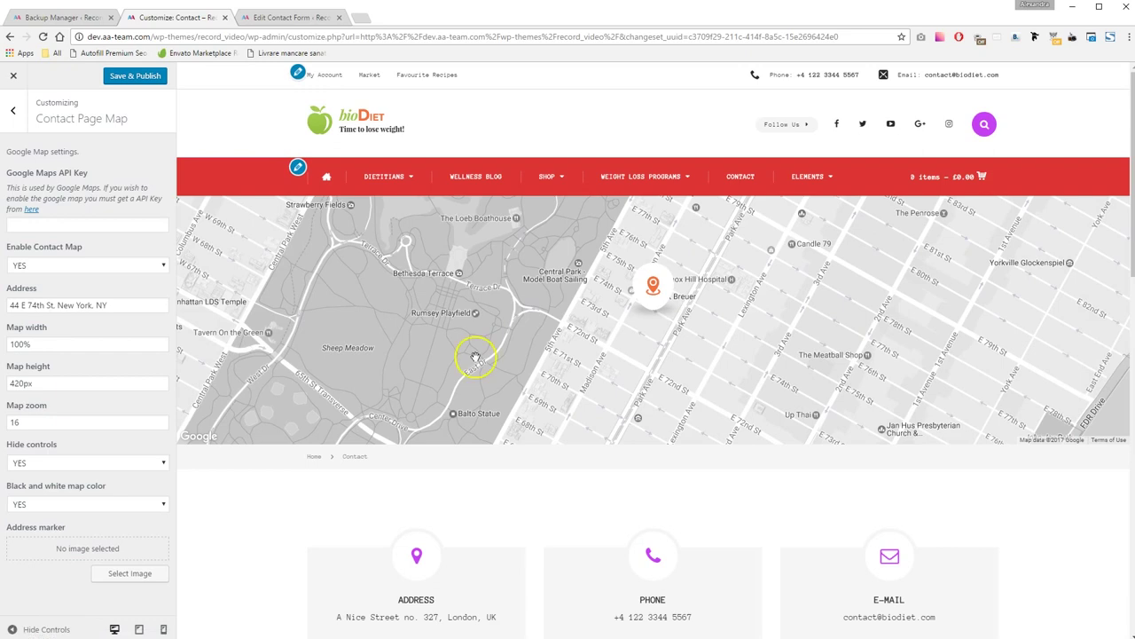
pyautogui.click(62, 502)
pyautogui.click(40, 527)
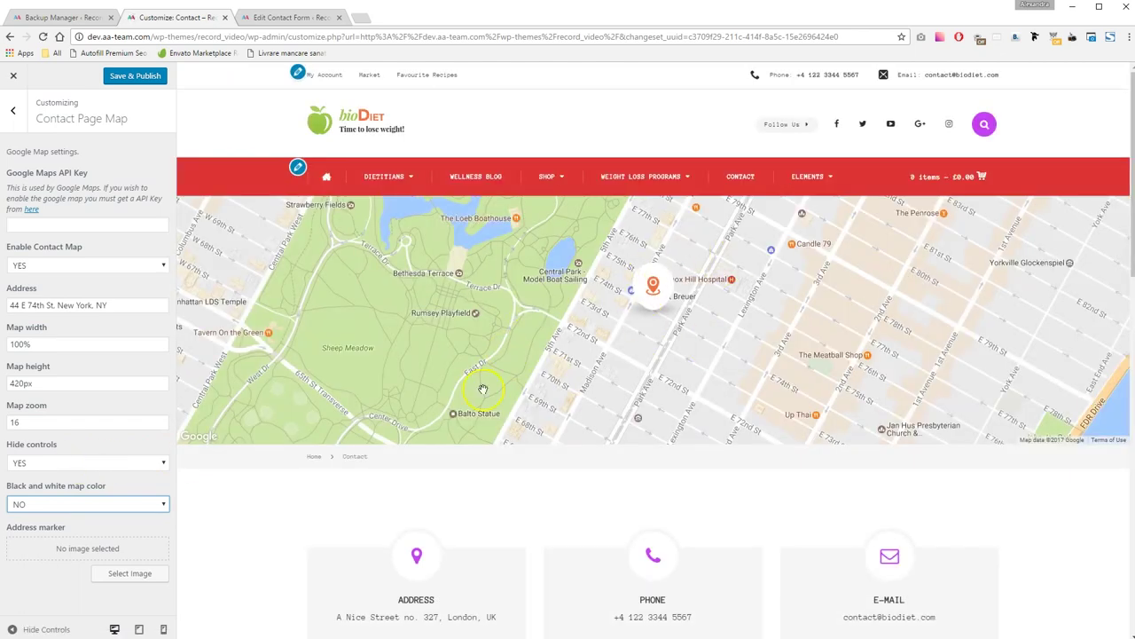
# Publish the Customizer changes and open the Wellness Blog page on the live site
pyautogui.click(12, 110)
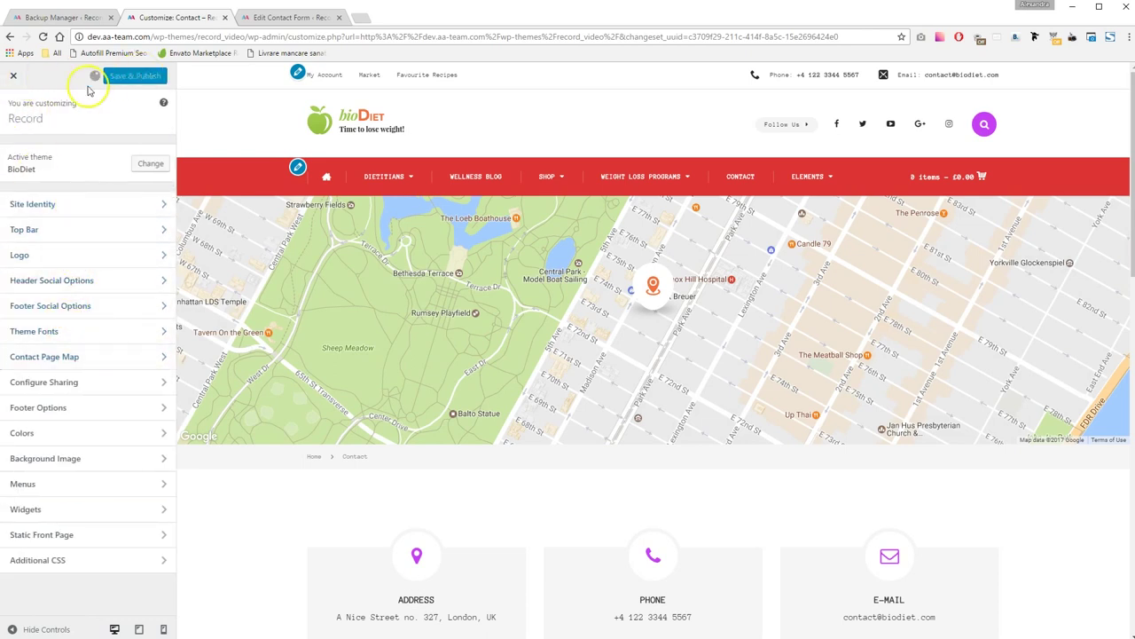
pyautogui.click(13, 78)
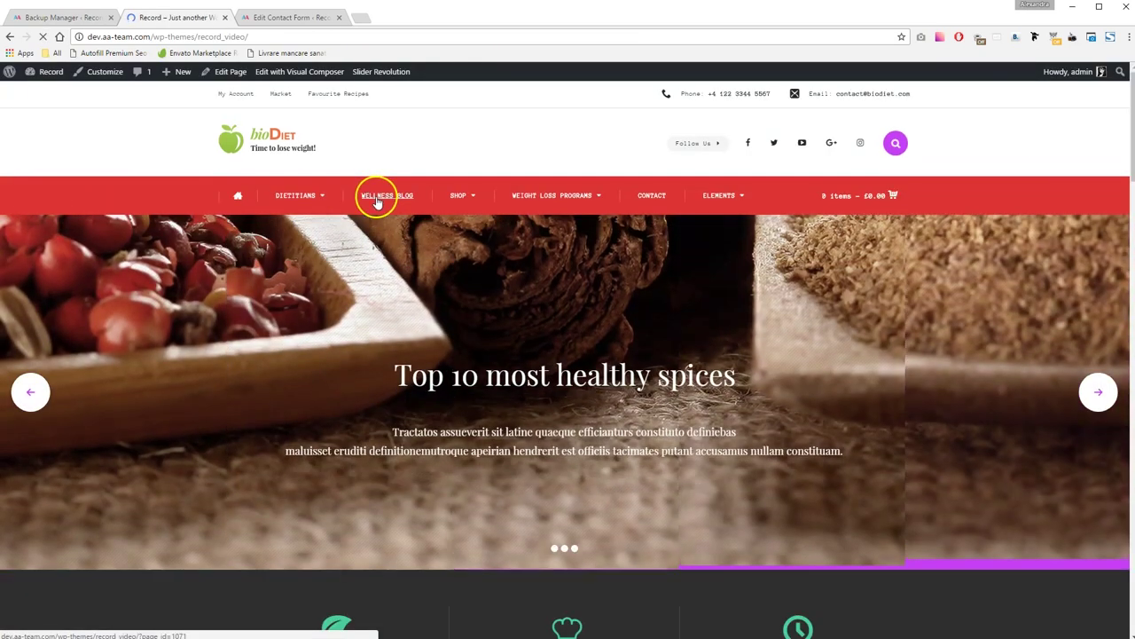
pyautogui.click(479, 124)
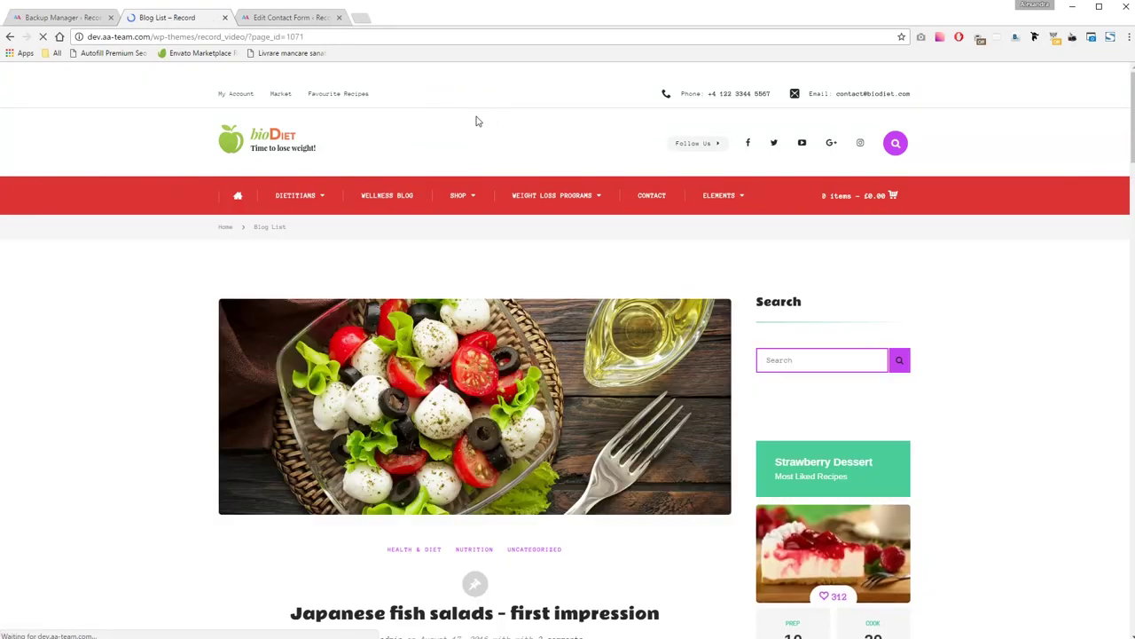
# Return to the WordPress admin and open the Blog Sidebar widget area for editing
pyautogui.click(471, 121)
pyautogui.click(275, 102)
pyautogui.click(87, 18)
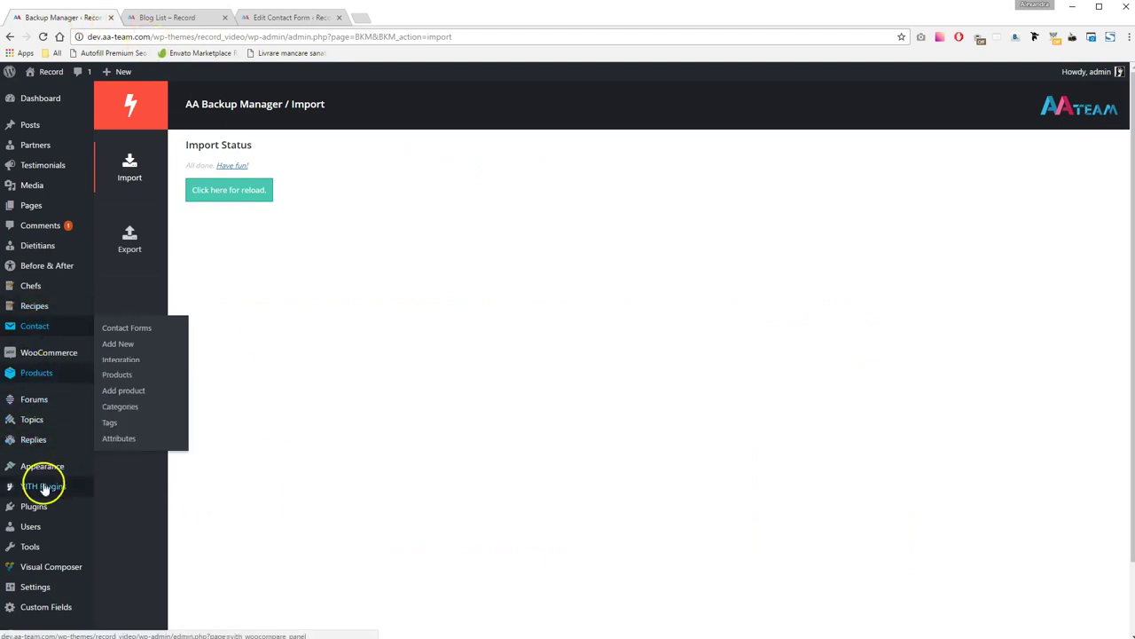
pyautogui.click(116, 538)
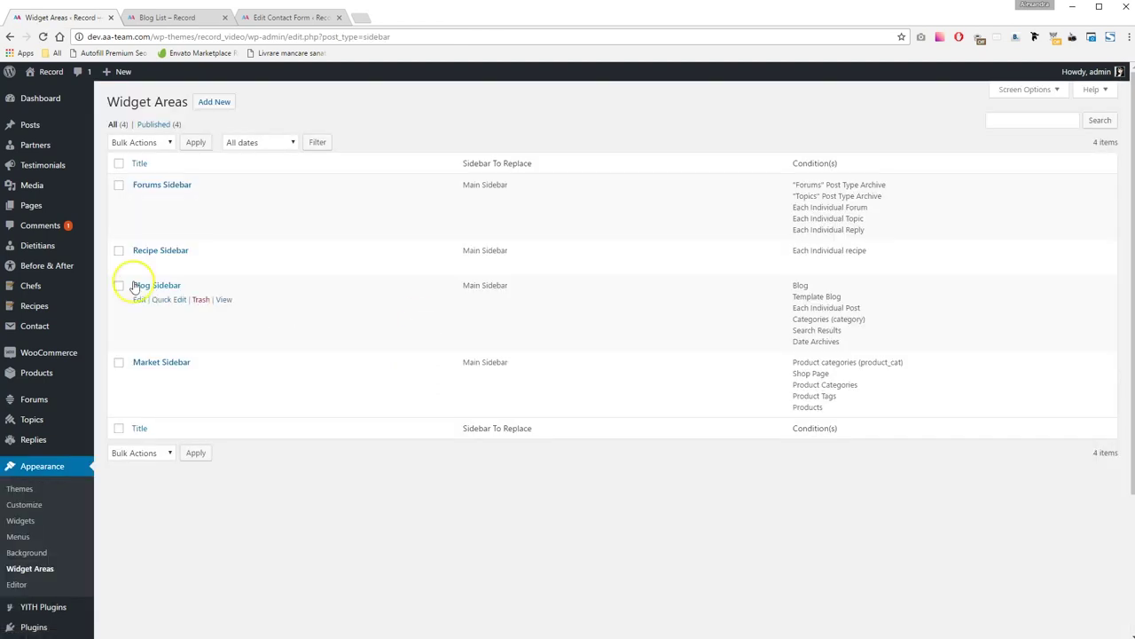
pyautogui.click(139, 299)
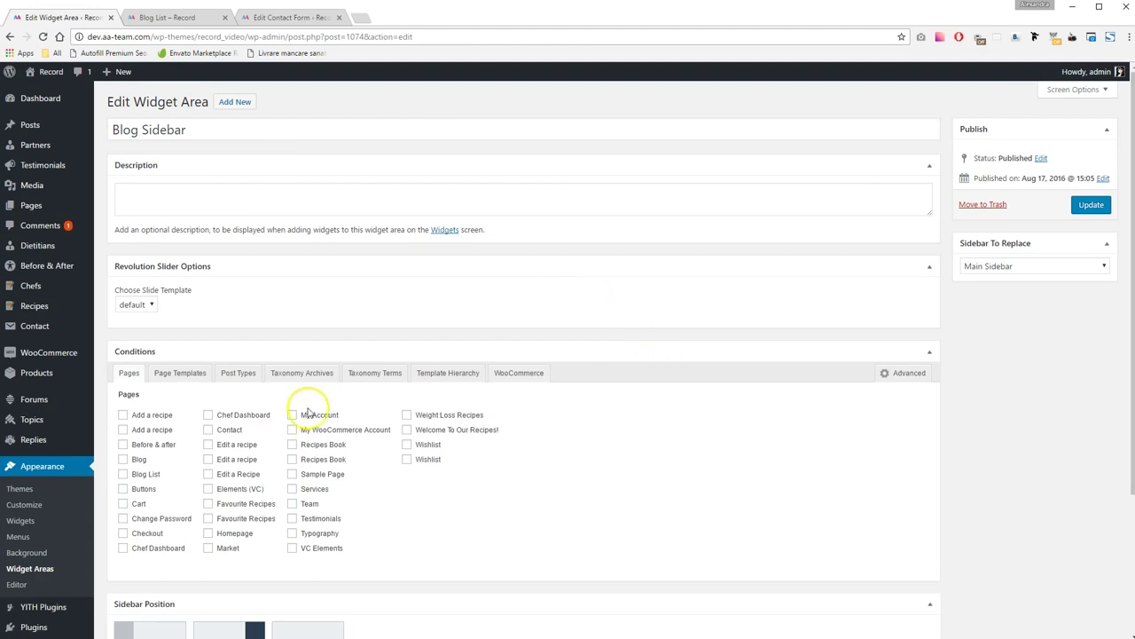
# Review the Blog Sidebar's page template conditions and sidebar position, and compare them with the live Blog List page
pyautogui.click(182, 373)
pyautogui.scroll(-2, 309, 502)
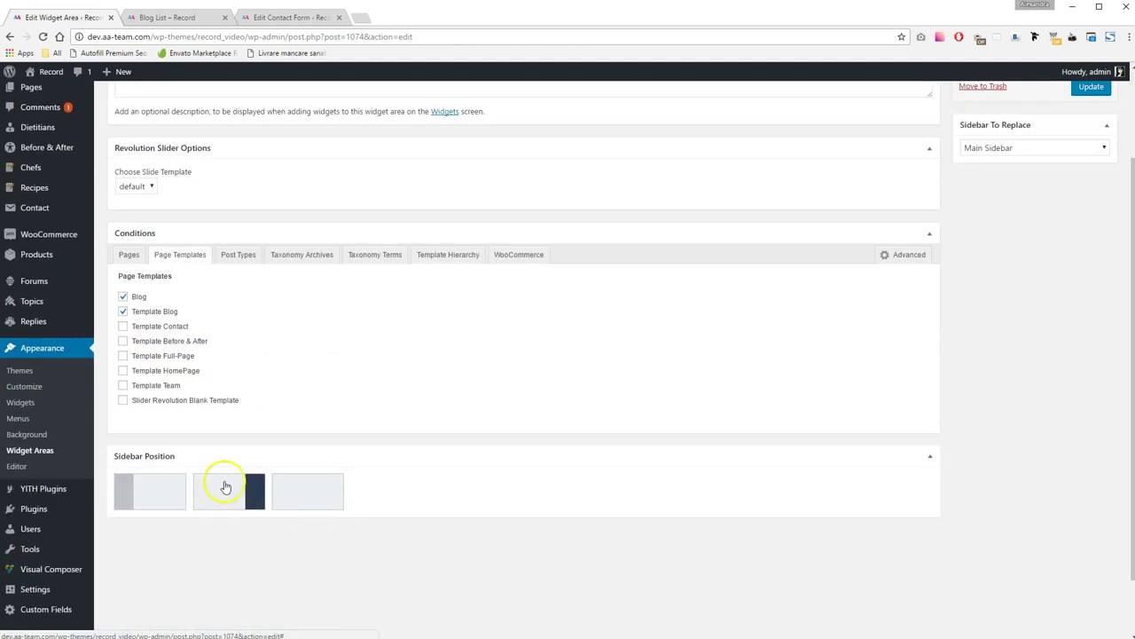
pyautogui.click(176, 19)
pyautogui.scroll(-15, 881, 437)
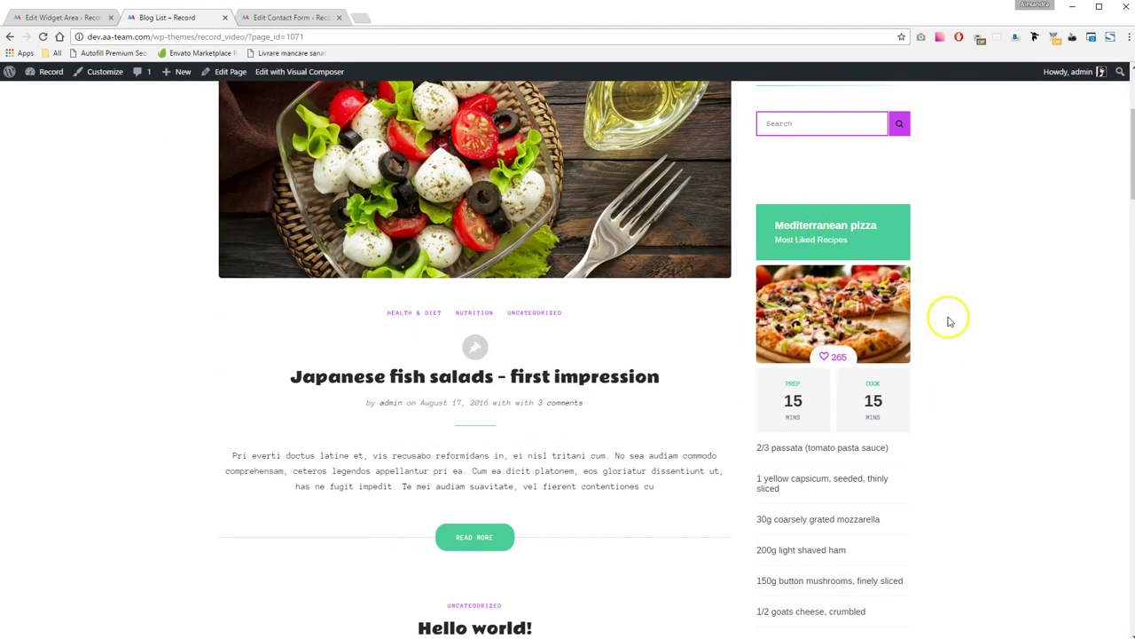
pyautogui.scroll(15, 825, 360)
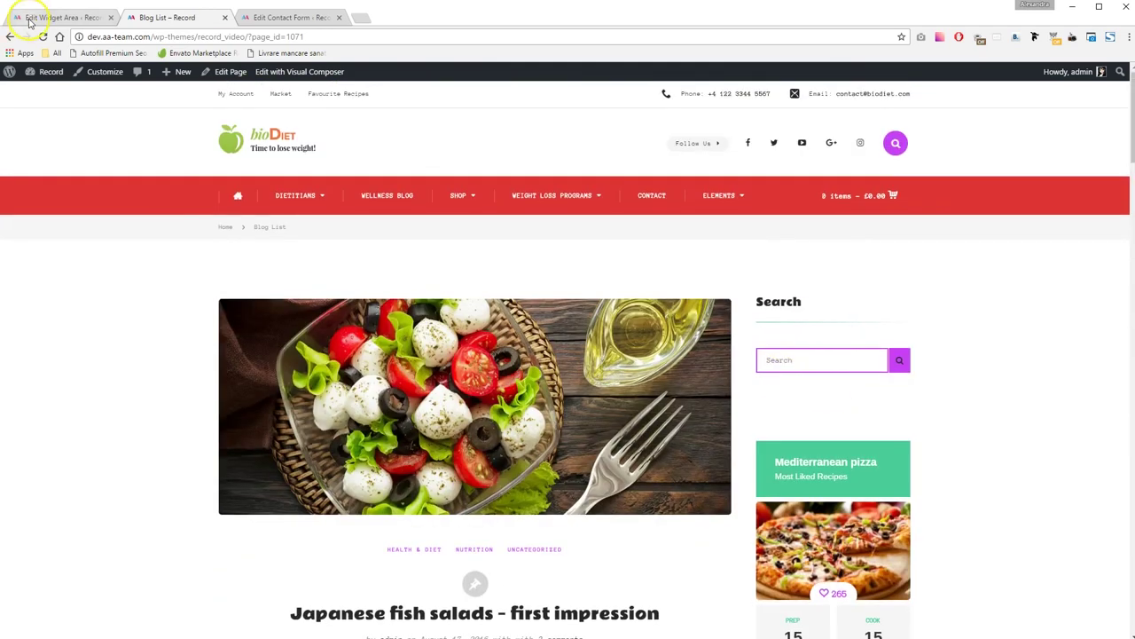
# Open the Widgets screen in the admin and review the widgets assigned to the Blog Sidebar
pyautogui.click(29, 18)
pyautogui.click(20, 404)
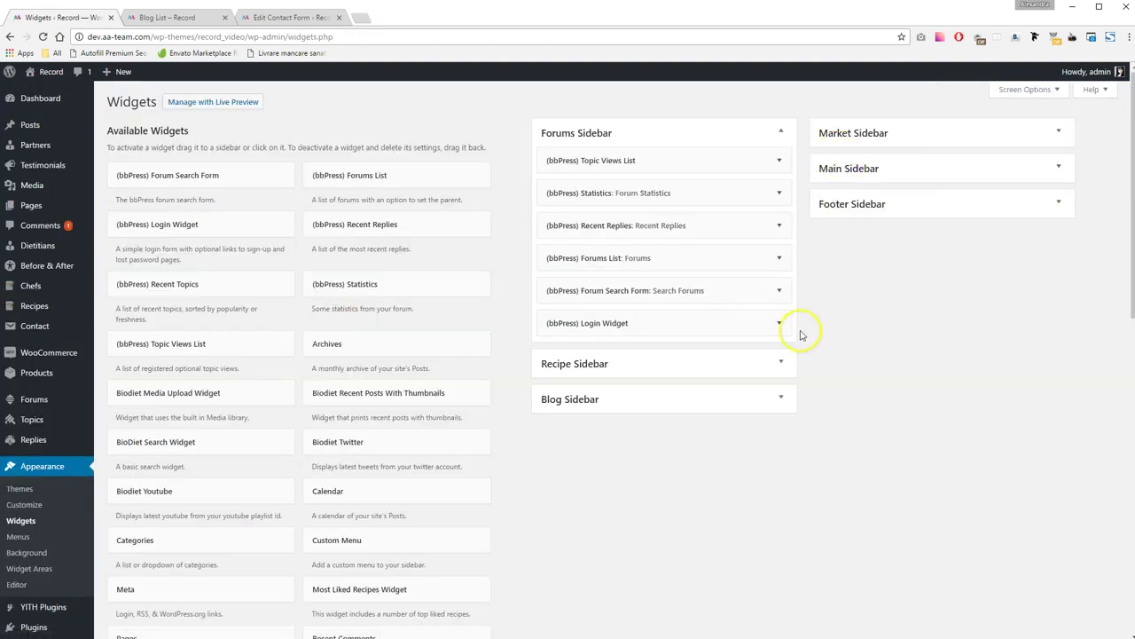
pyautogui.click(697, 397)
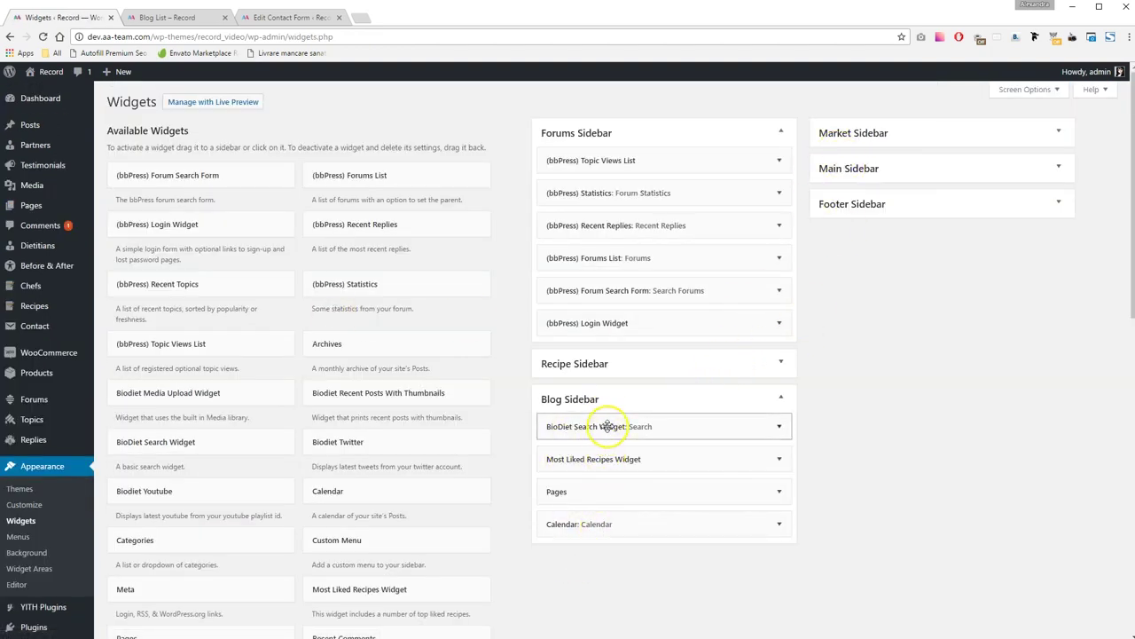
pyautogui.scroll(-6, 76, 336)
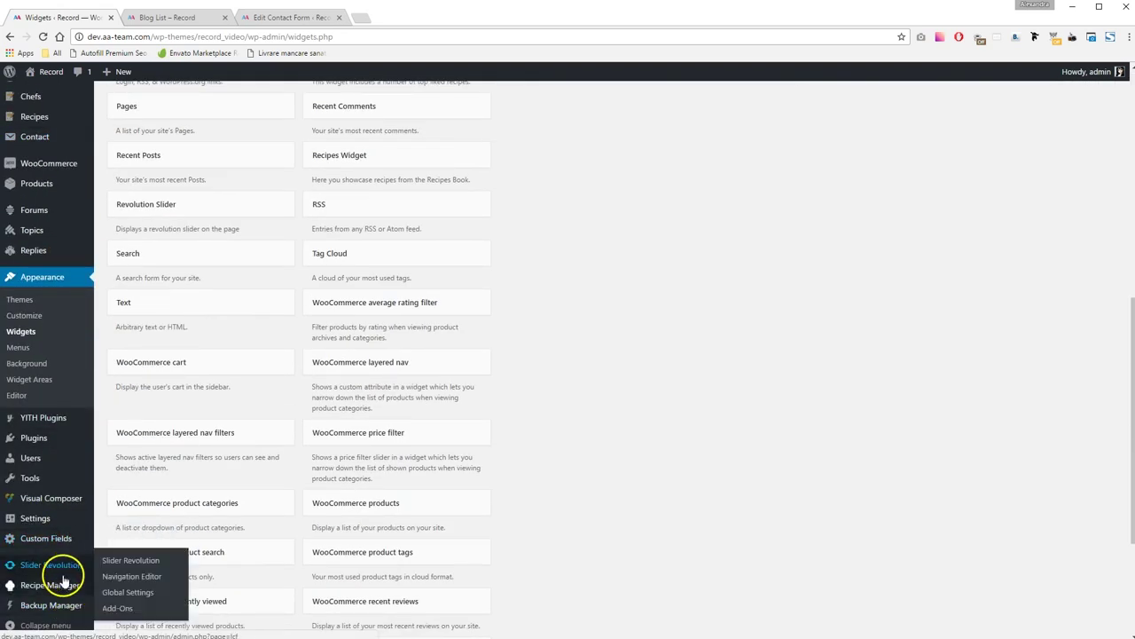
# Open the Weight Loss Programs page on the live site and check its submenu
pyautogui.click(158, 17)
pyautogui.click(556, 197)
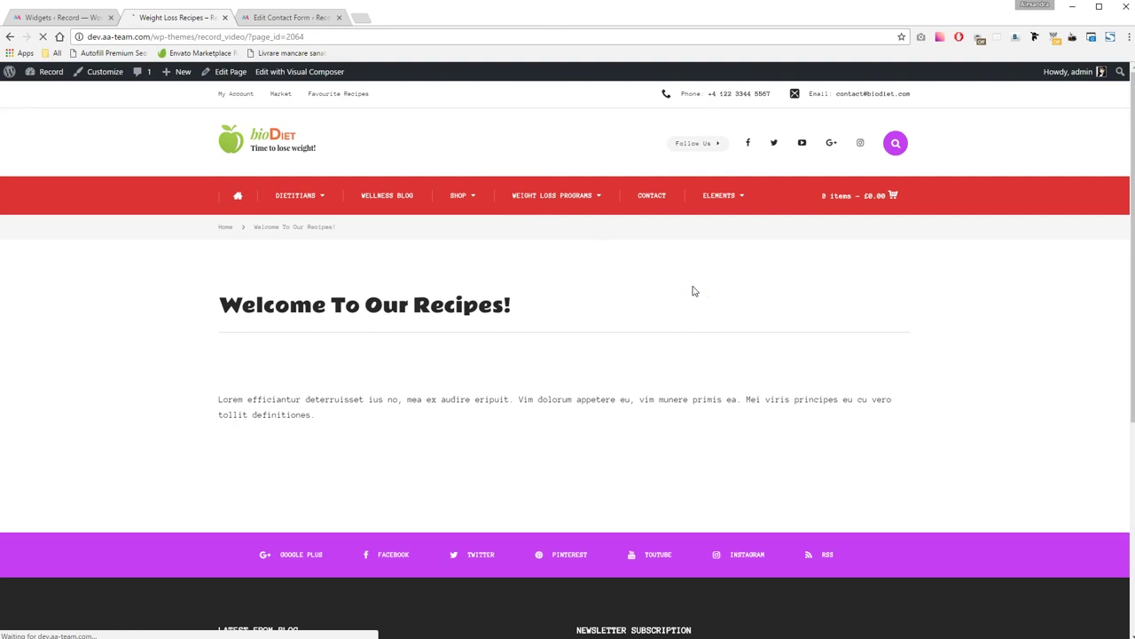
pyautogui.click(570, 196)
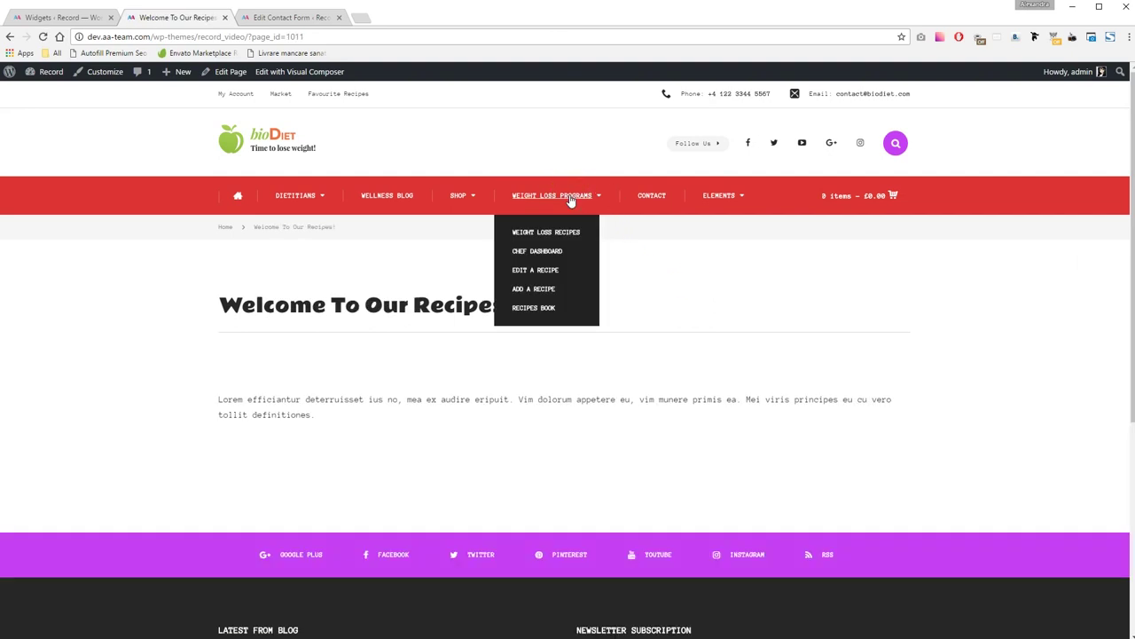
# In the Recipe Manager layout settings, set Recipes Archive / Recipes Page to Welcome To Our Recipes! and save the settings
pyautogui.click(41, 18)
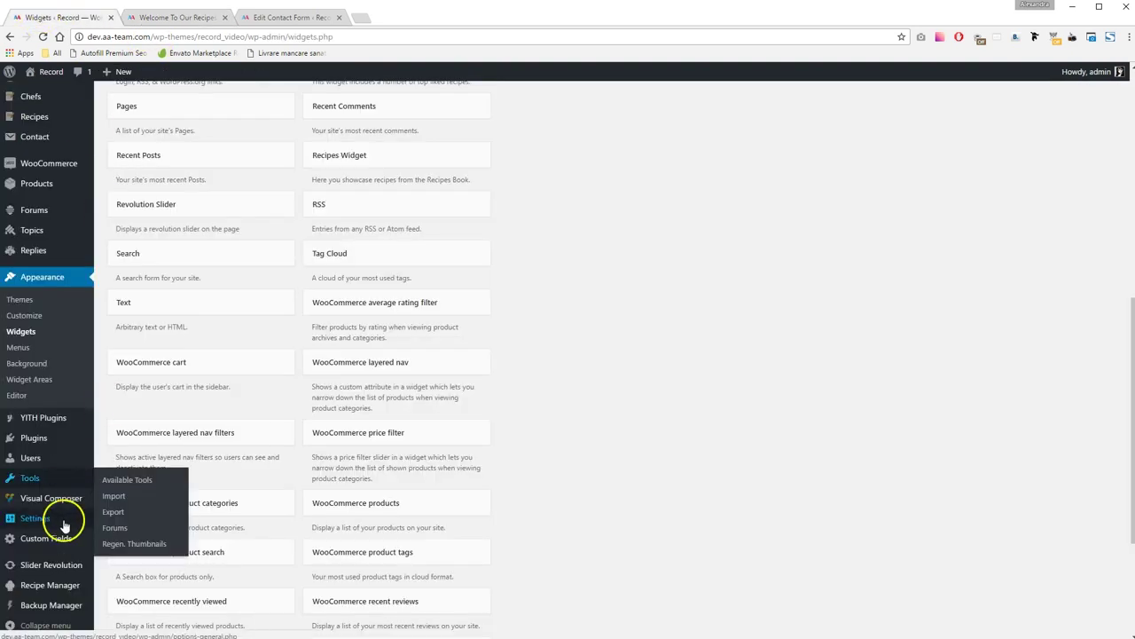
pyautogui.scroll(-1, 62, 573)
pyautogui.click(50, 586)
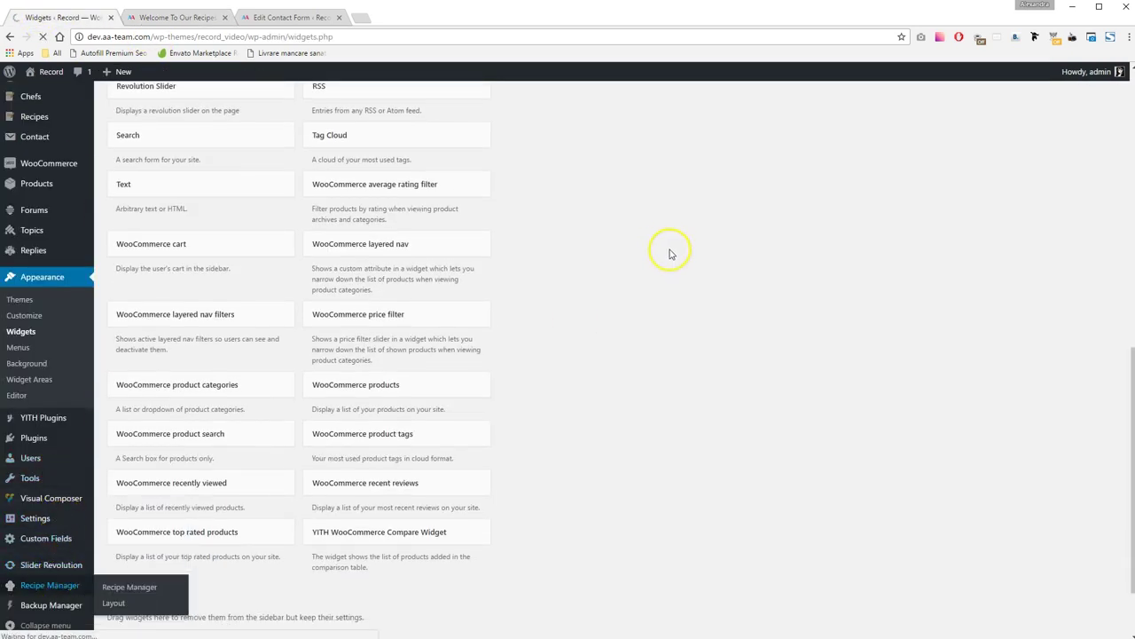
pyautogui.click(177, 242)
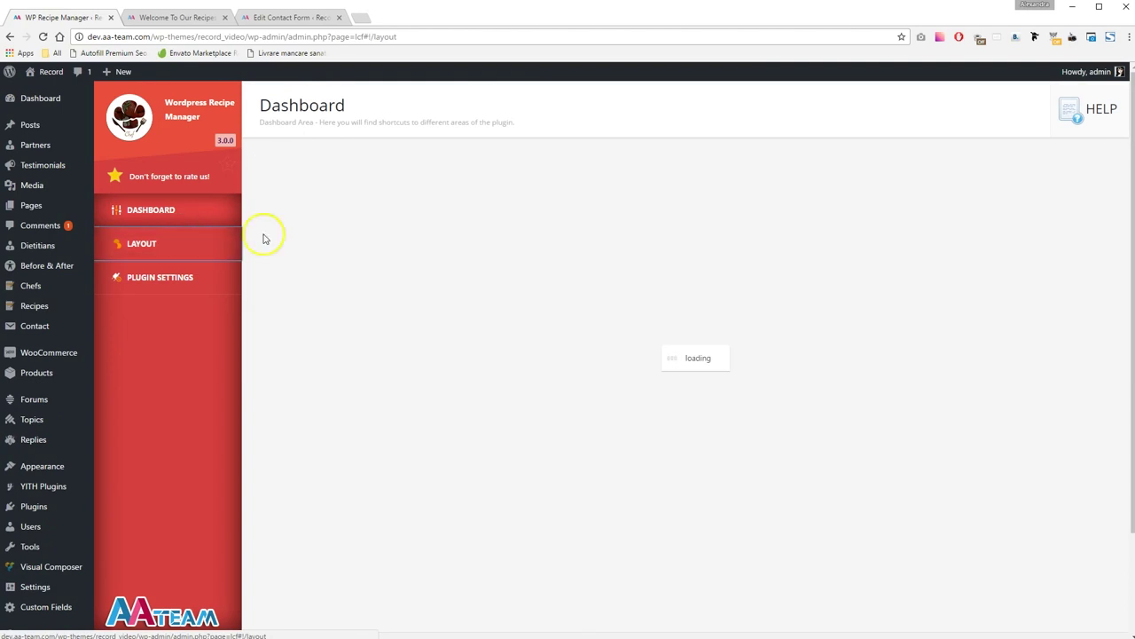
pyautogui.click(413, 197)
pyautogui.scroll(-3, 425, 333)
pyautogui.click(426, 393)
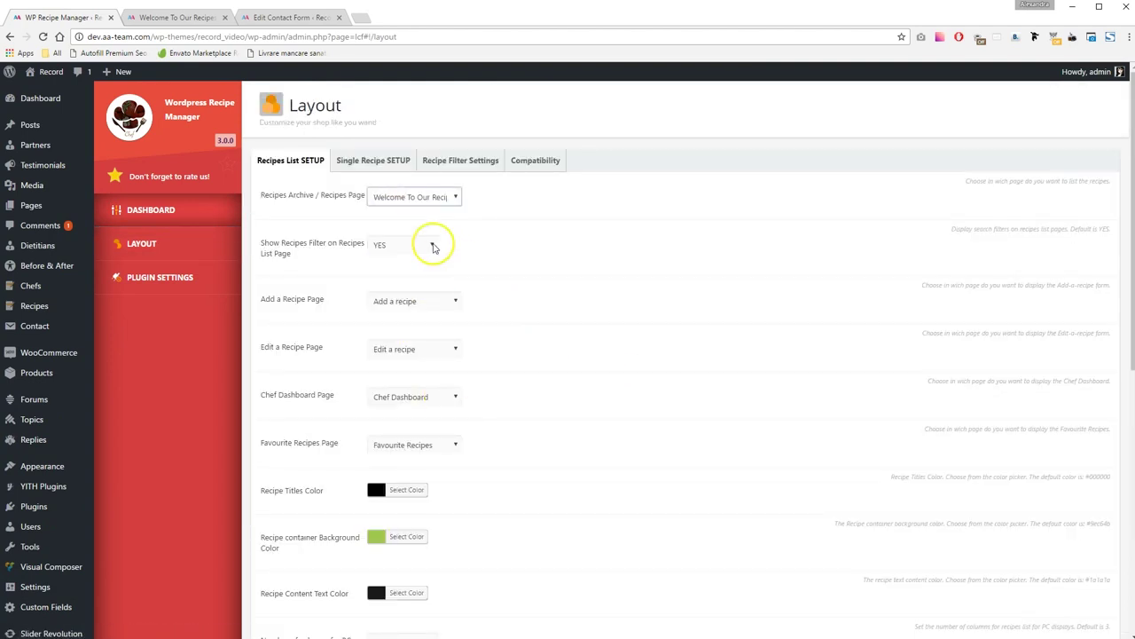
pyautogui.scroll(-6, 477, 511)
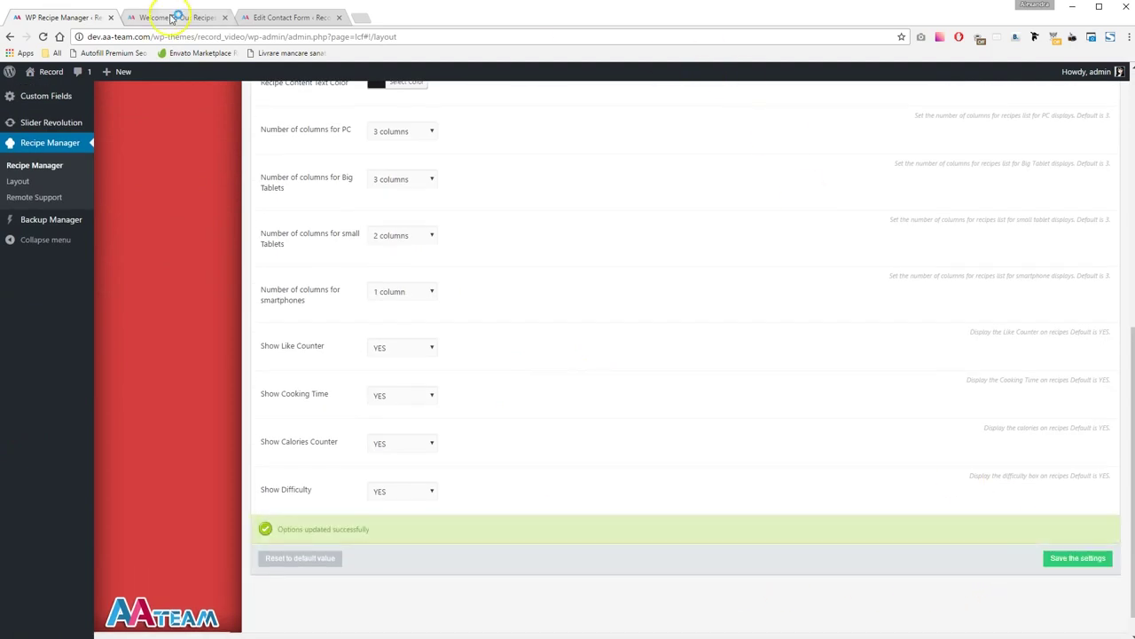
# Reload the Welcome To Our Recipes! page on the live site and look through the recipe list
pyautogui.click(173, 18)
pyautogui.click(44, 37)
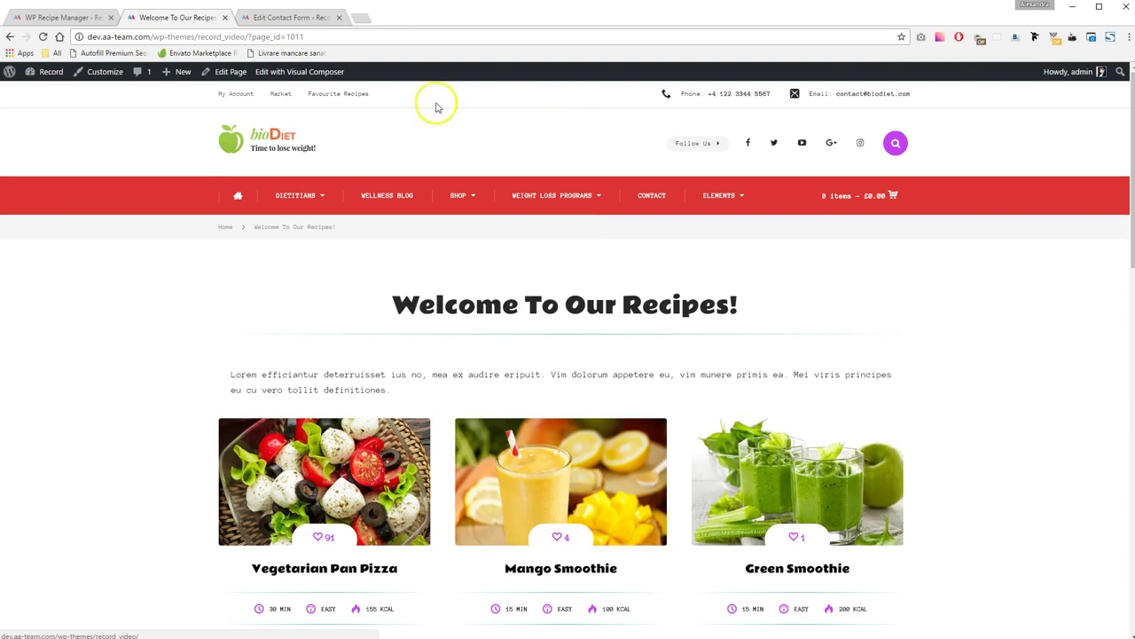
pyautogui.scroll(-3, 791, 317)
pyautogui.scroll(-4, 798, 278)
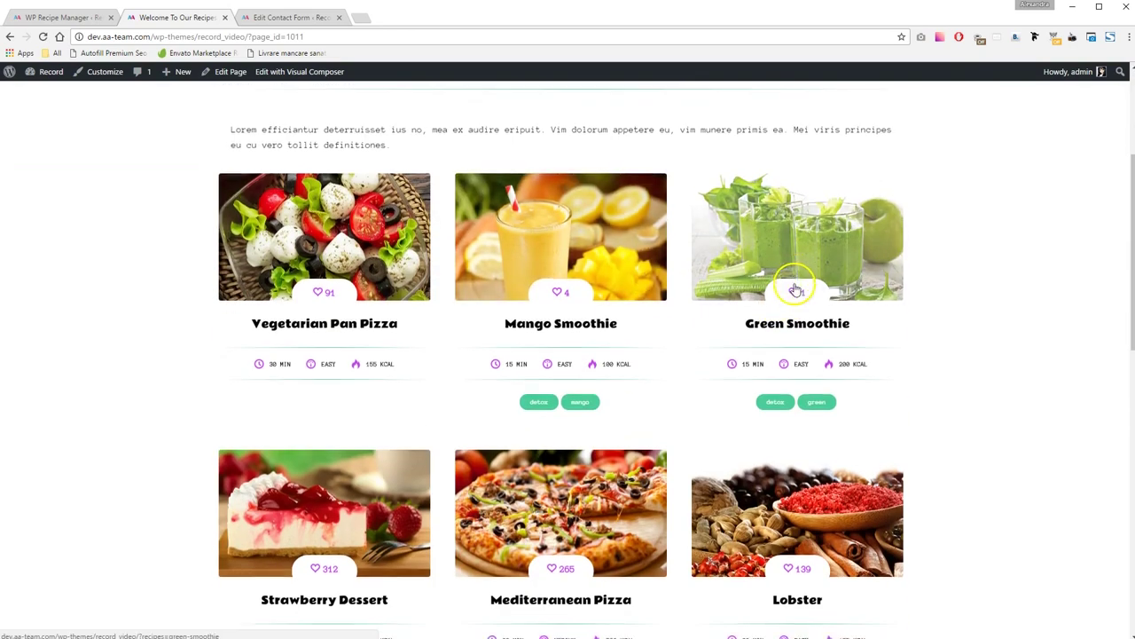
pyautogui.scroll(3, 801, 293)
# Open the Mango Smoothie recipe, and start and pause the preparation timer for Step 1
pyautogui.click(613, 207)
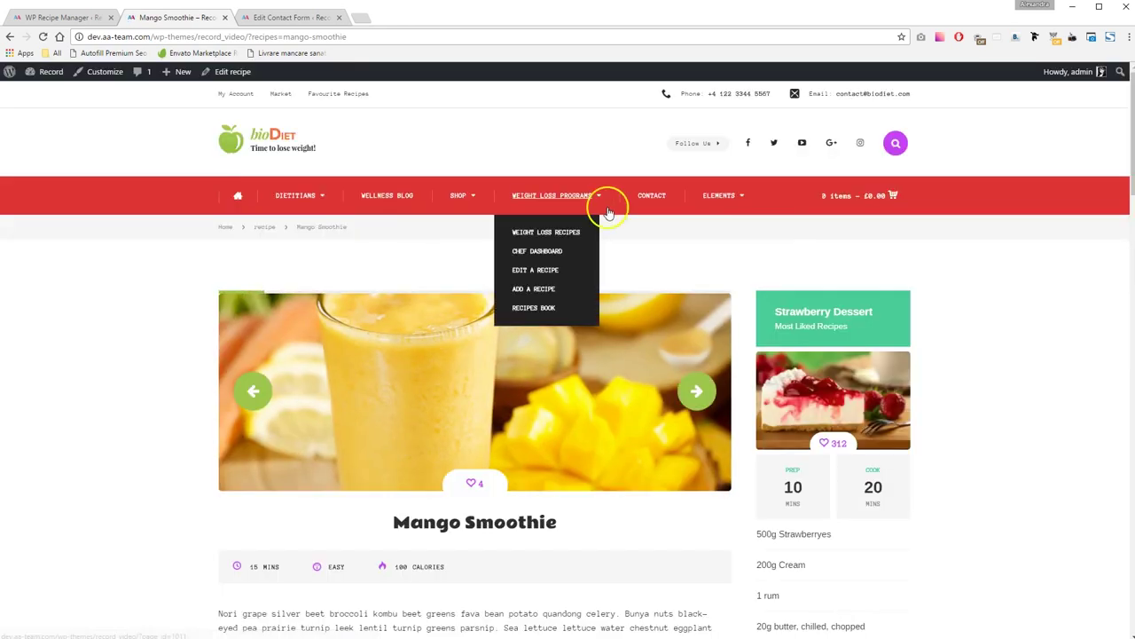
pyautogui.scroll(-5, 582, 186)
pyautogui.click(380, 427)
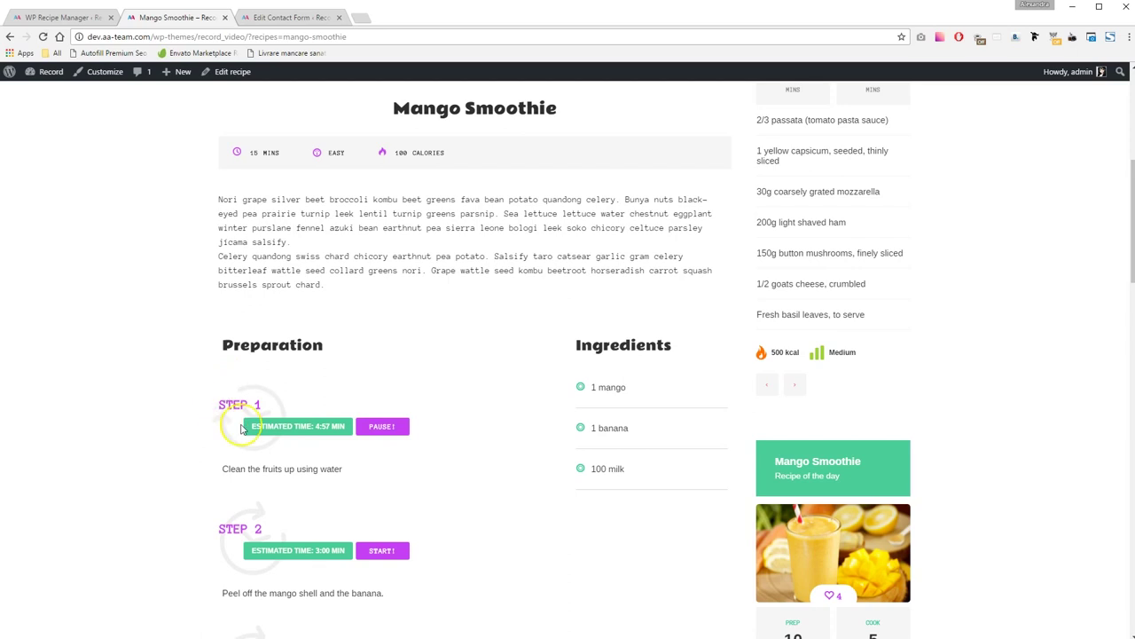
pyautogui.click(381, 427)
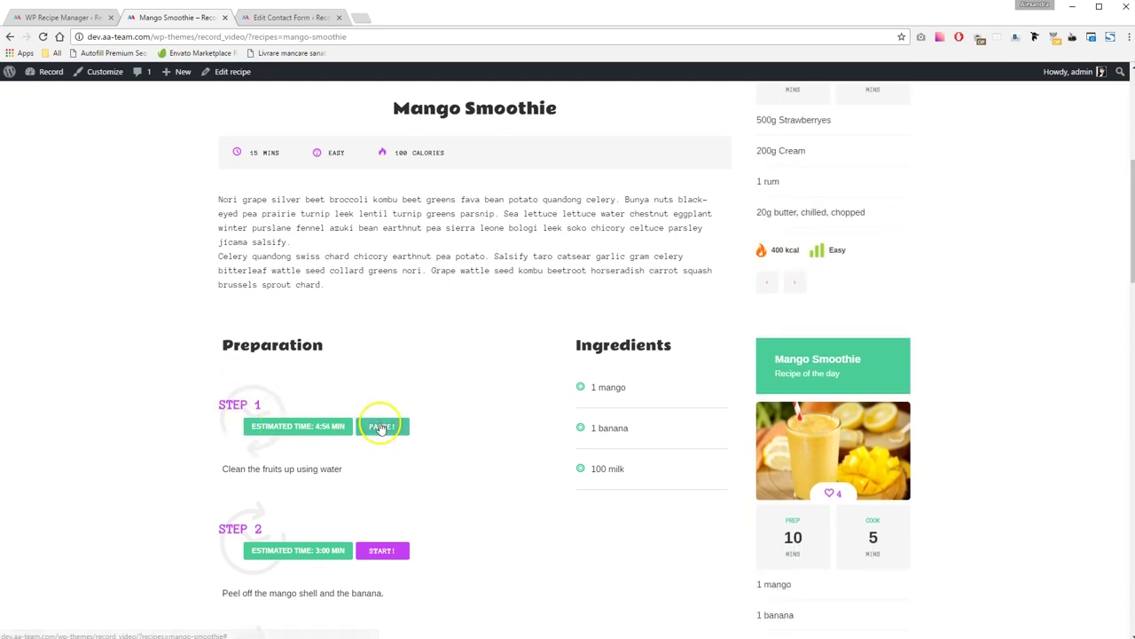
# Play and pause the Mango Smoothie recipe video, and add the recipe to favourites
pyautogui.scroll(-2, 611, 382)
pyautogui.scroll(-3, 577, 266)
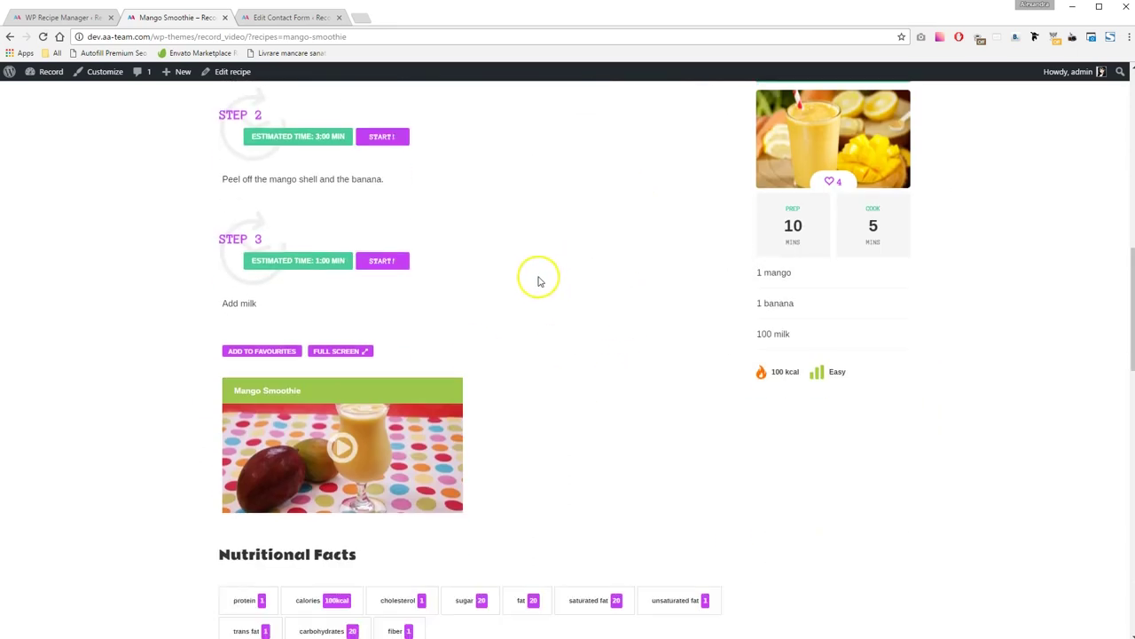
pyautogui.click(337, 454)
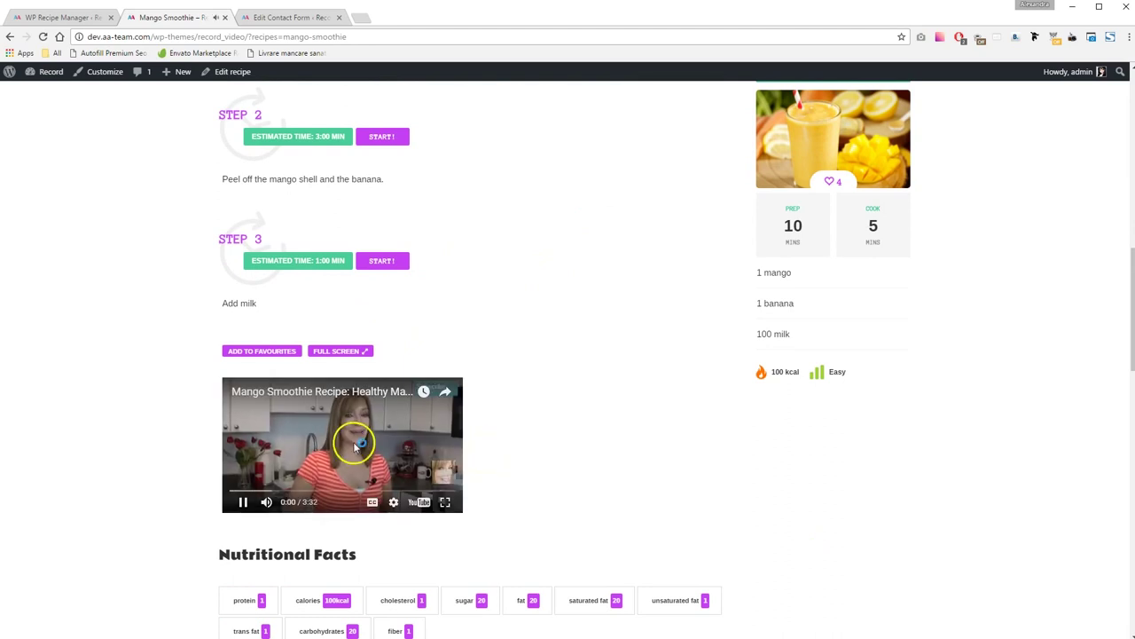
pyautogui.click(243, 501)
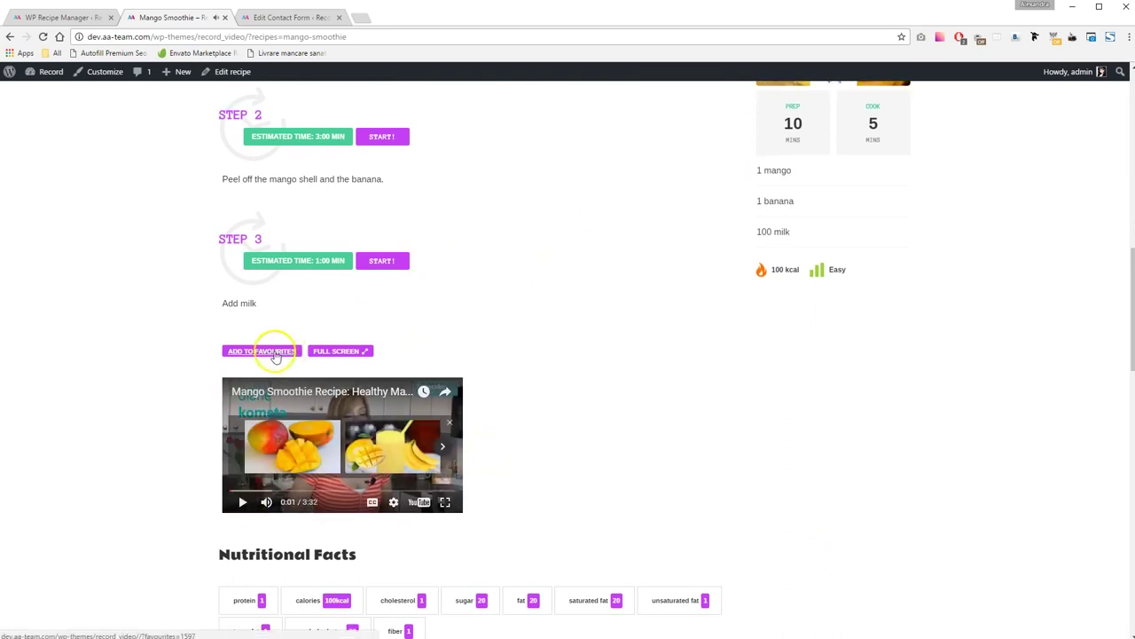
pyautogui.click(275, 354)
pyautogui.click(668, 110)
# Review the recipe's nutritional facts and related recipes, and advance its image slider
pyautogui.scroll(-3, 633, 312)
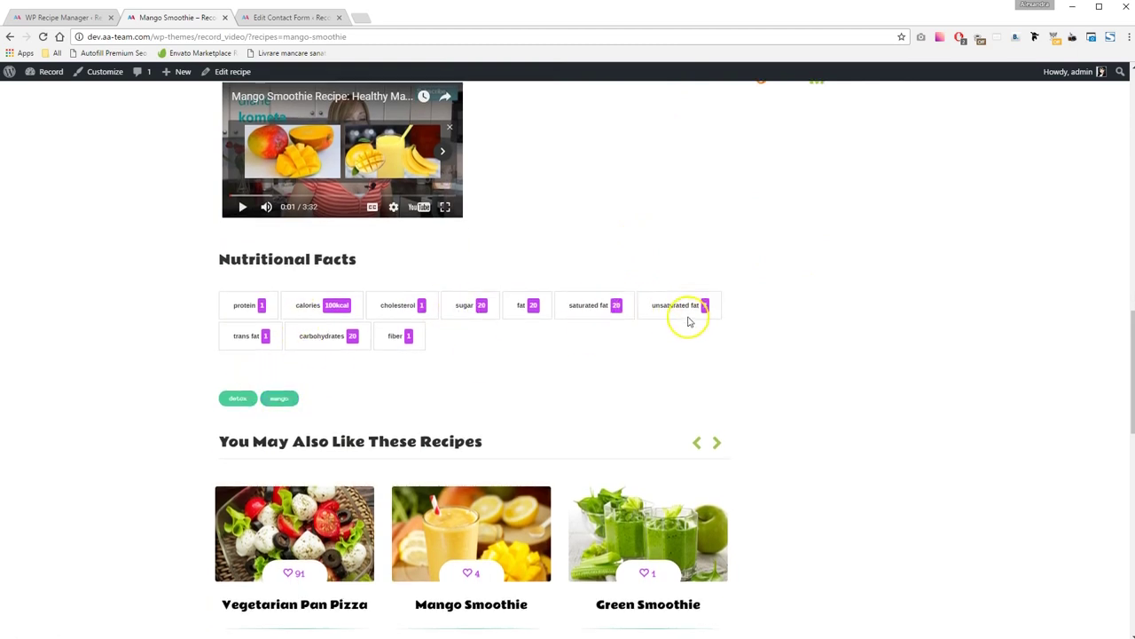
pyautogui.scroll(8, 684, 316)
pyautogui.scroll(4, 689, 321)
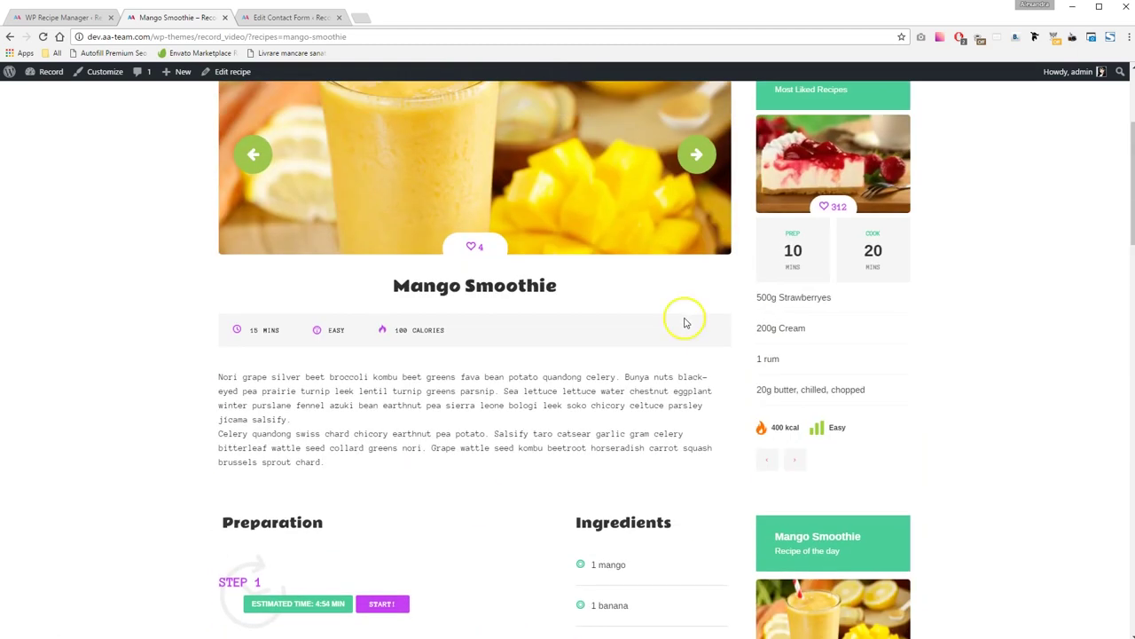
pyautogui.click(696, 274)
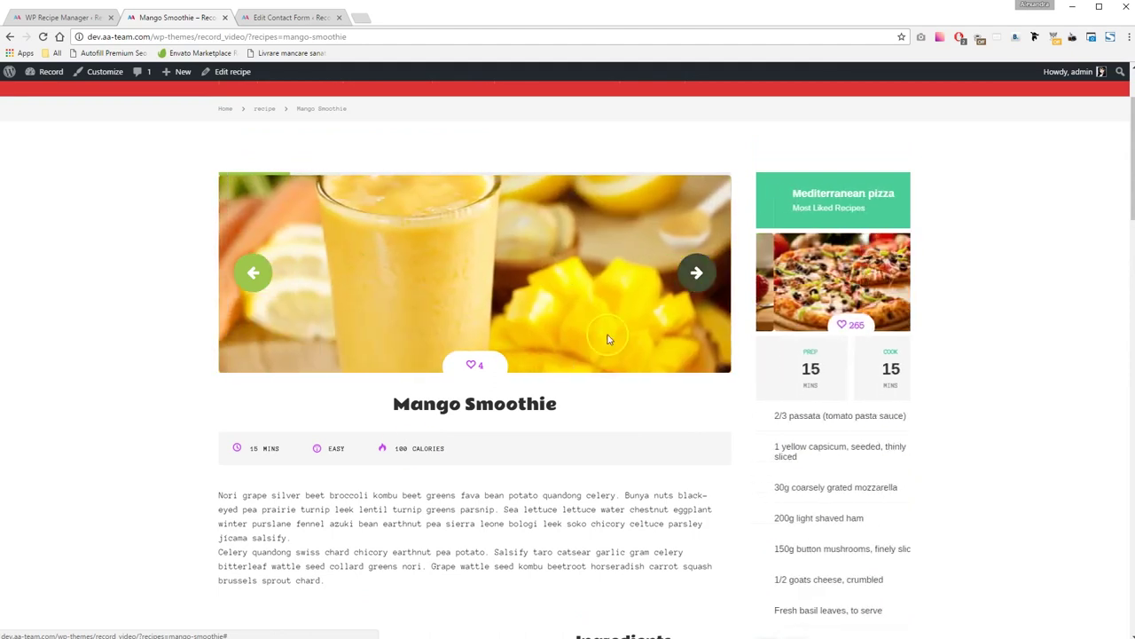
pyautogui.scroll(1, 407, 446)
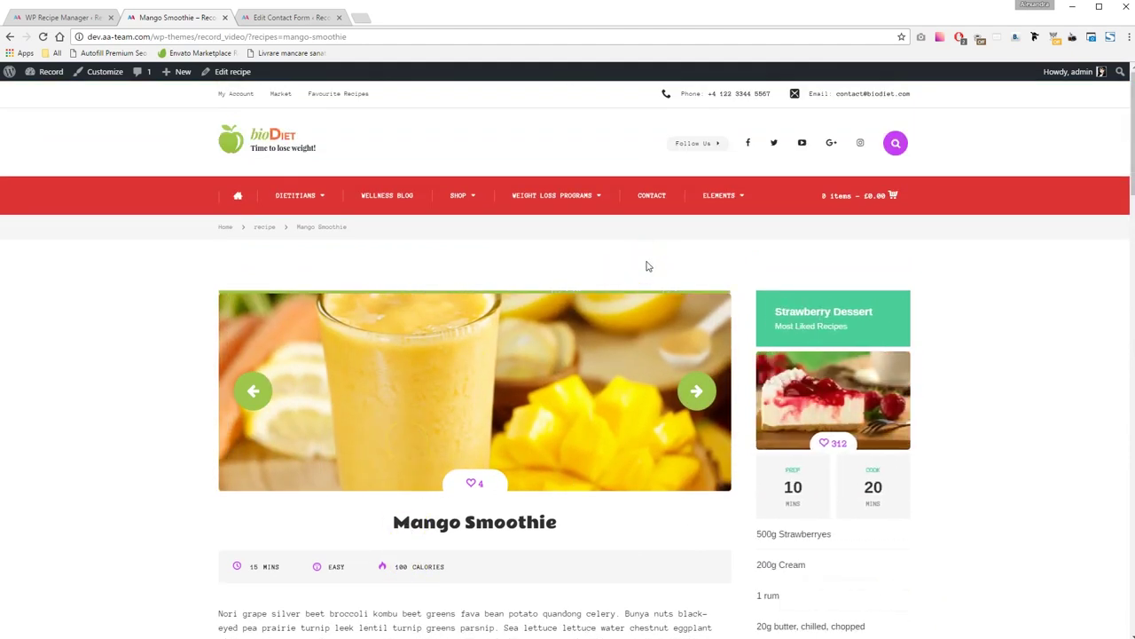
# Open the Mango Smoothie recipe for editing in the admin and go through its Recipe Details
pyautogui.click(78, 18)
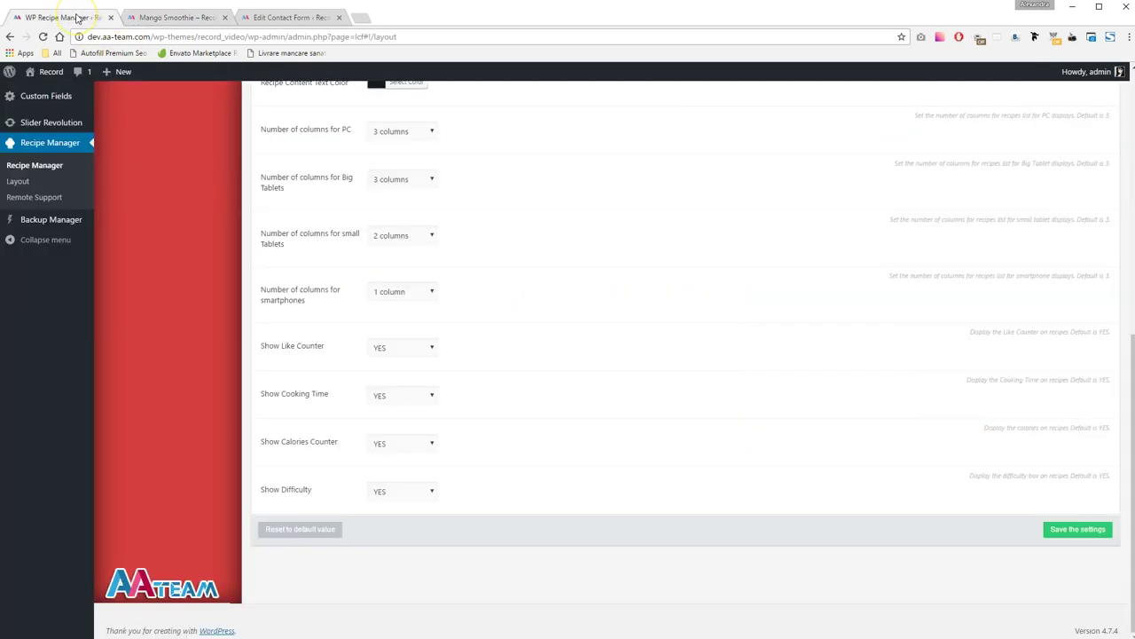
pyautogui.scroll(4, 62, 195)
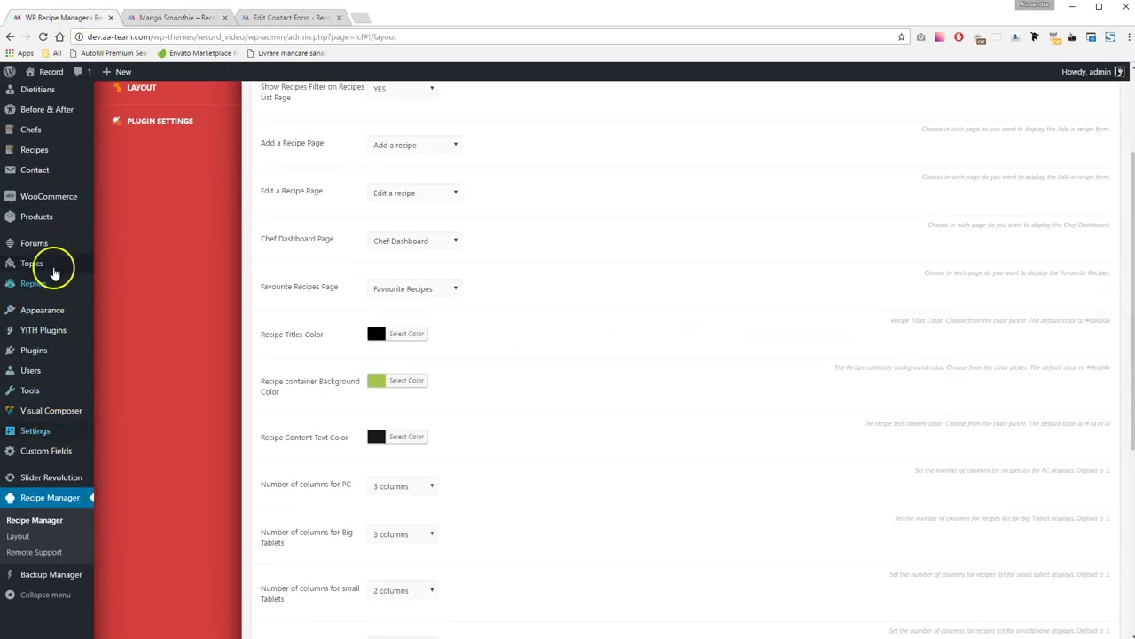
pyautogui.scroll(3, 56, 248)
pyautogui.click(45, 304)
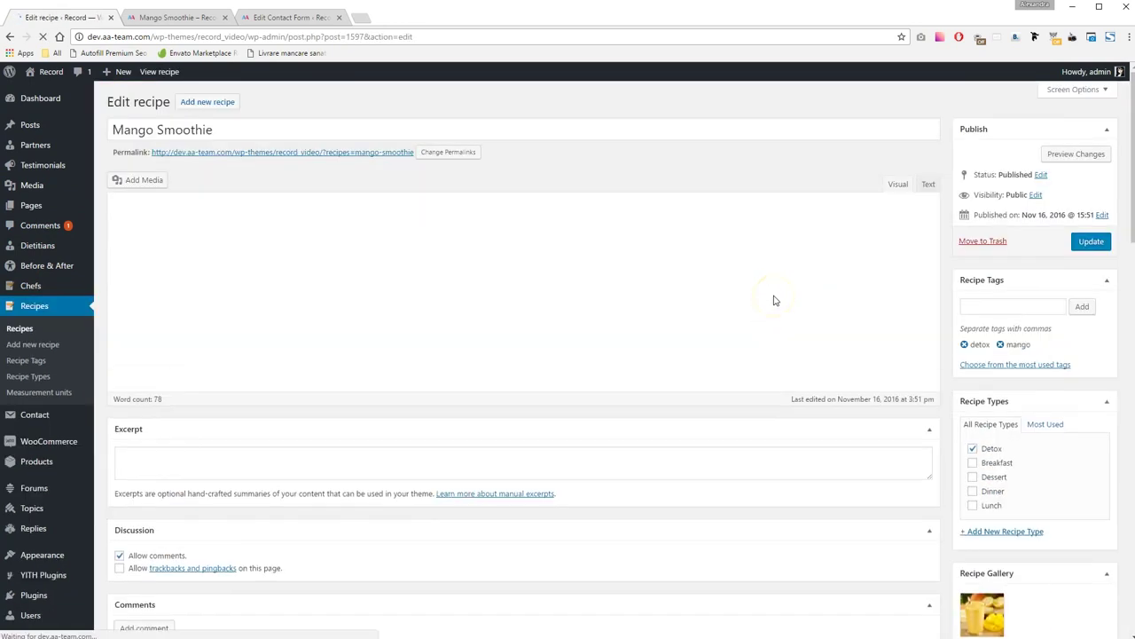
pyautogui.scroll(-3, 681, 527)
pyautogui.scroll(-7, 681, 527)
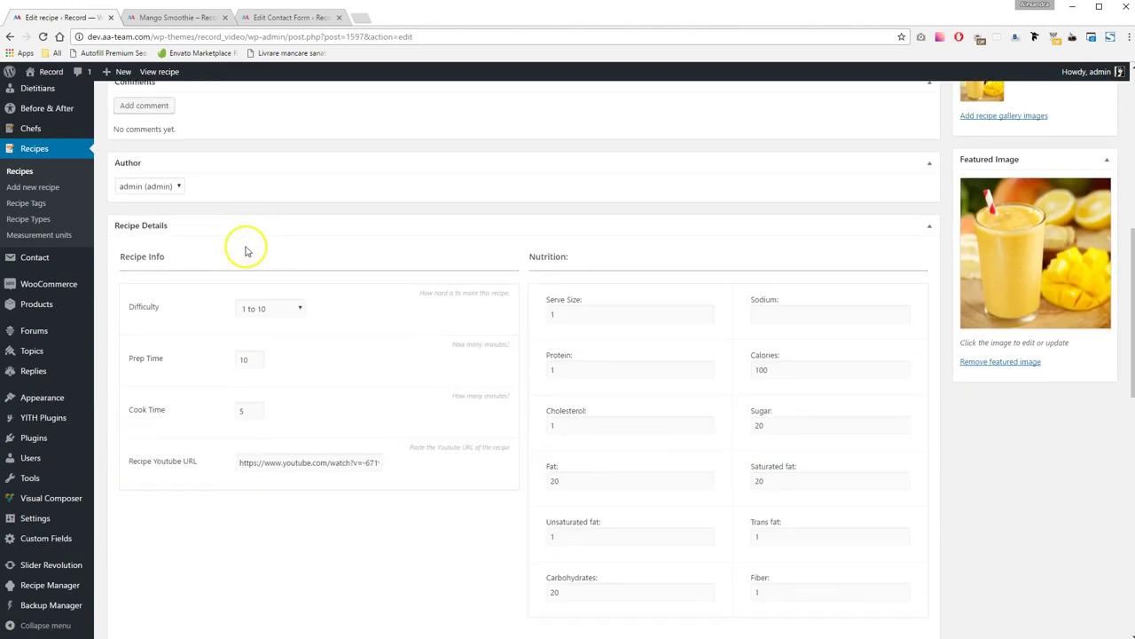
# Link the mango and banana ingredients to the Woo product Plum Organics Baby Just Fruit and Veggies, Pack of 12 Pouches
pyautogui.scroll(-2, 481, 386)
pyautogui.click(591, 266)
pyautogui.scroll(-3, 727, 341)
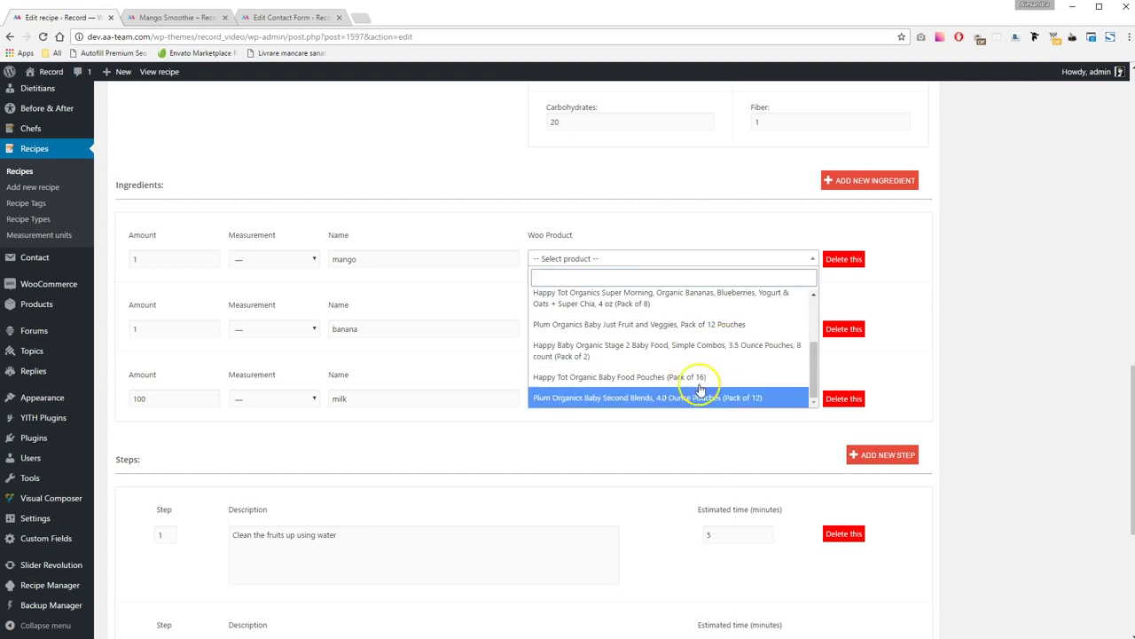
pyautogui.click(649, 328)
pyautogui.click(690, 329)
pyautogui.scroll(-2, 645, 435)
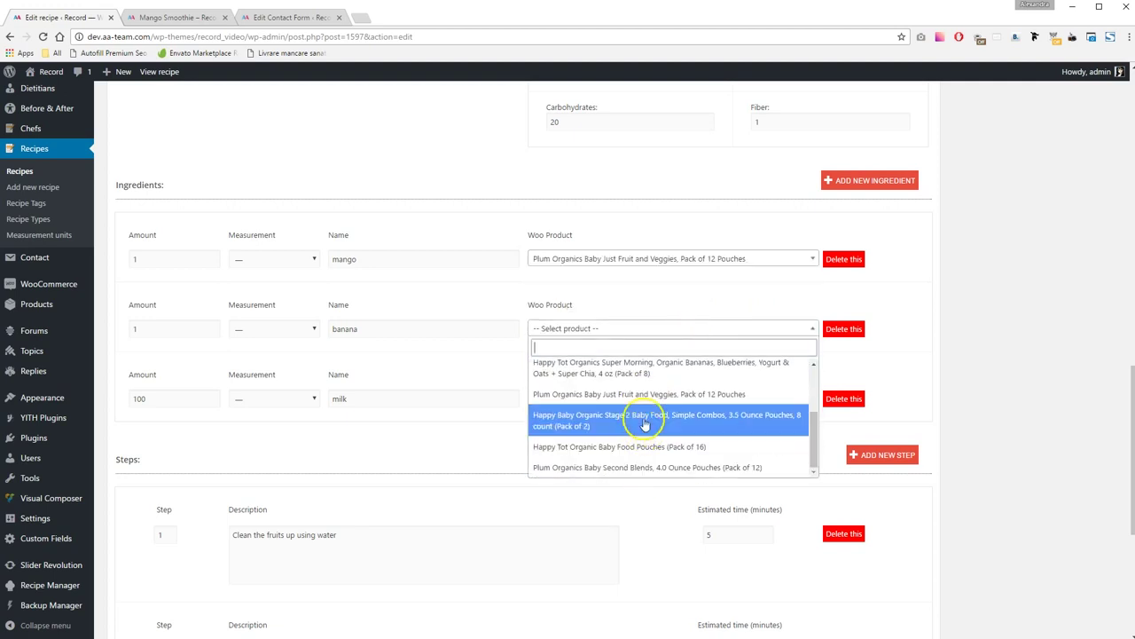
pyautogui.click(644, 396)
# Link the milk ingredient to the Woo product Happy Tot Organic Baby Food Pouches (Pack of 16) and update the recipe
pyautogui.click(644, 398)
pyautogui.scroll(-3, 699, 499)
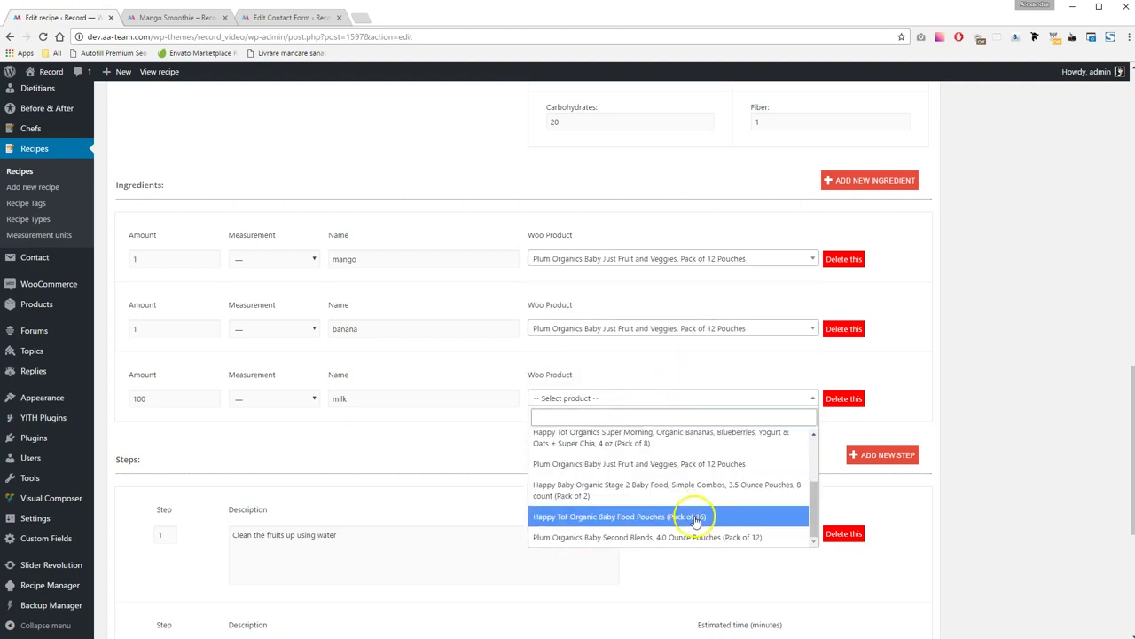
pyautogui.click(700, 457)
pyautogui.scroll(10, 946, 251)
pyautogui.scroll(5, 1087, 133)
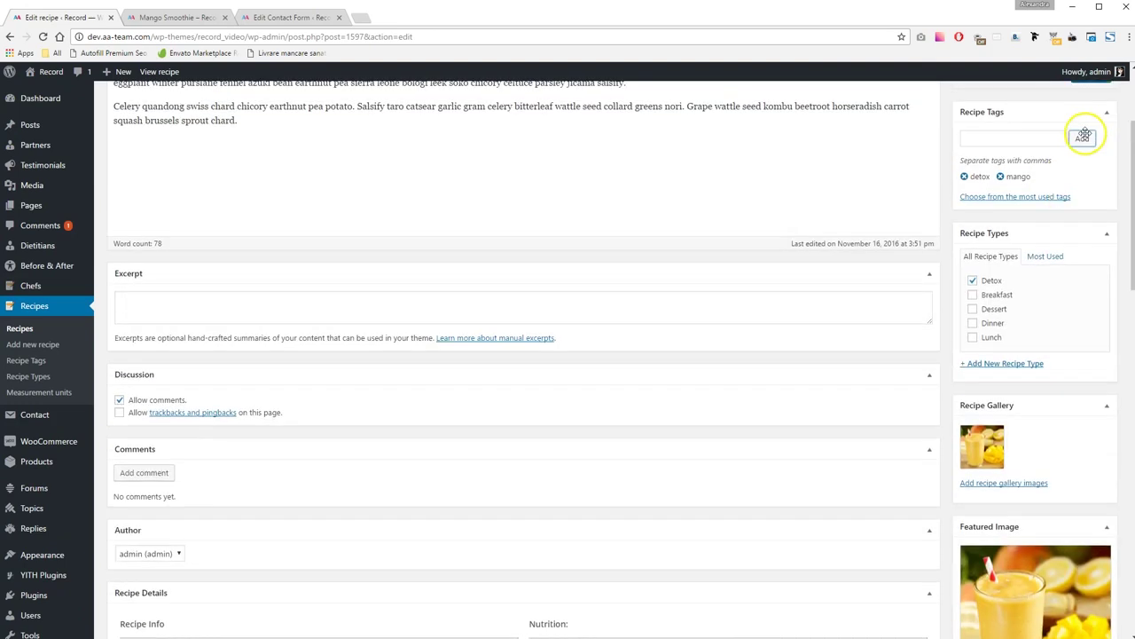
pyautogui.click(1095, 243)
# Reload the Mango Smoothie recipe page on the site and check its Grocery List
pyautogui.click(177, 17)
pyautogui.click(44, 38)
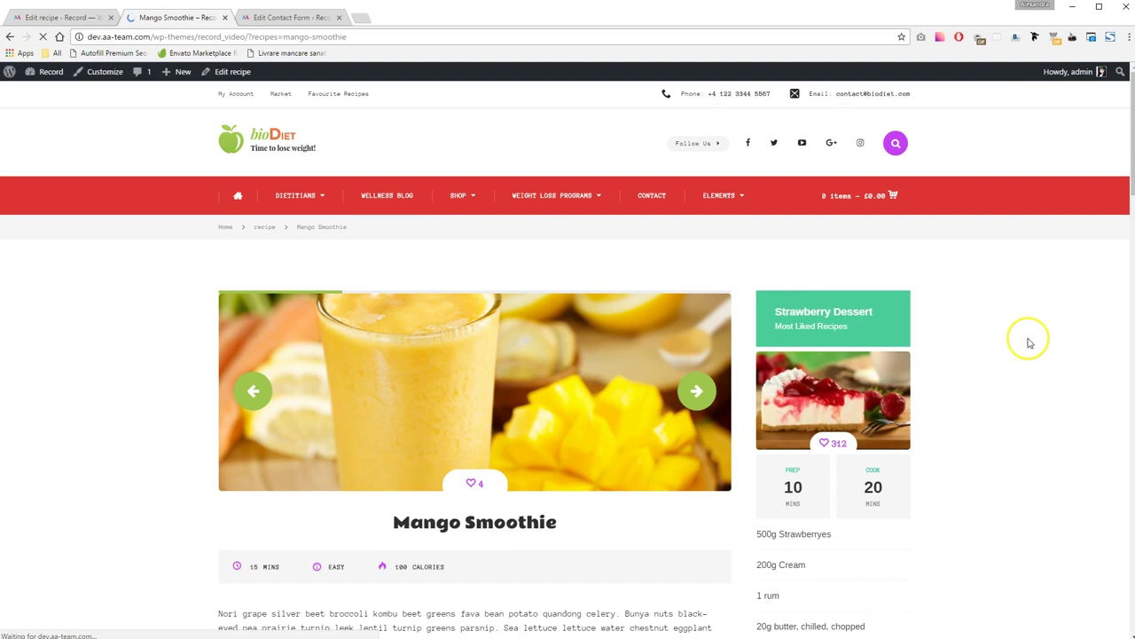
pyautogui.scroll(-6, 973, 342)
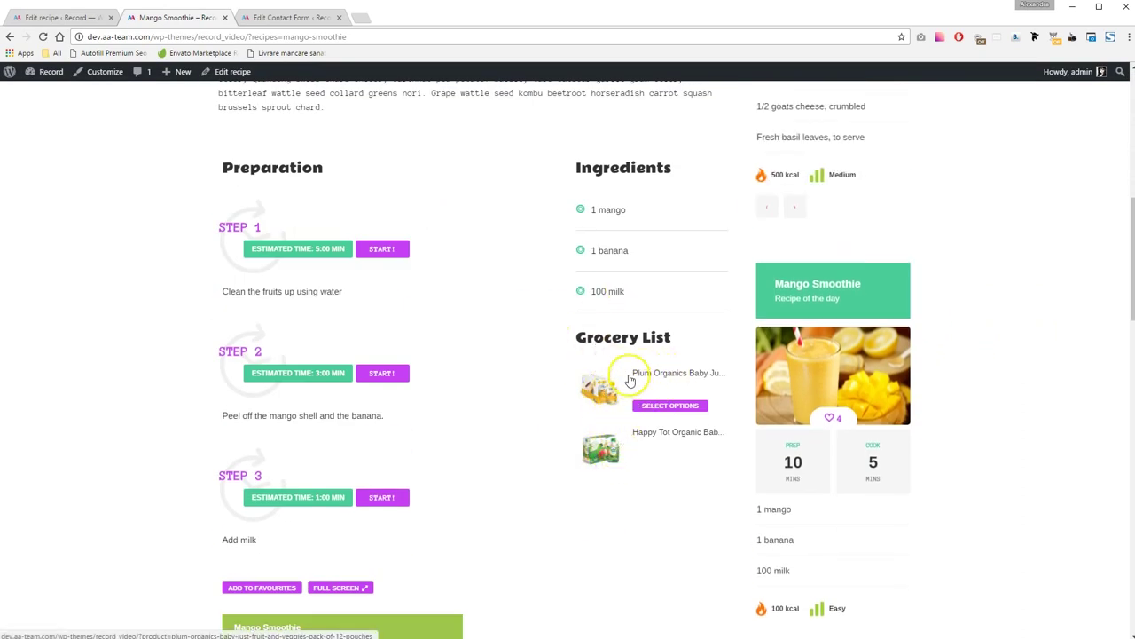
# Open the Plum Organics Baby Just Fruit and Veggies product from the Grocery List and add one to the cart
pyautogui.click(662, 406)
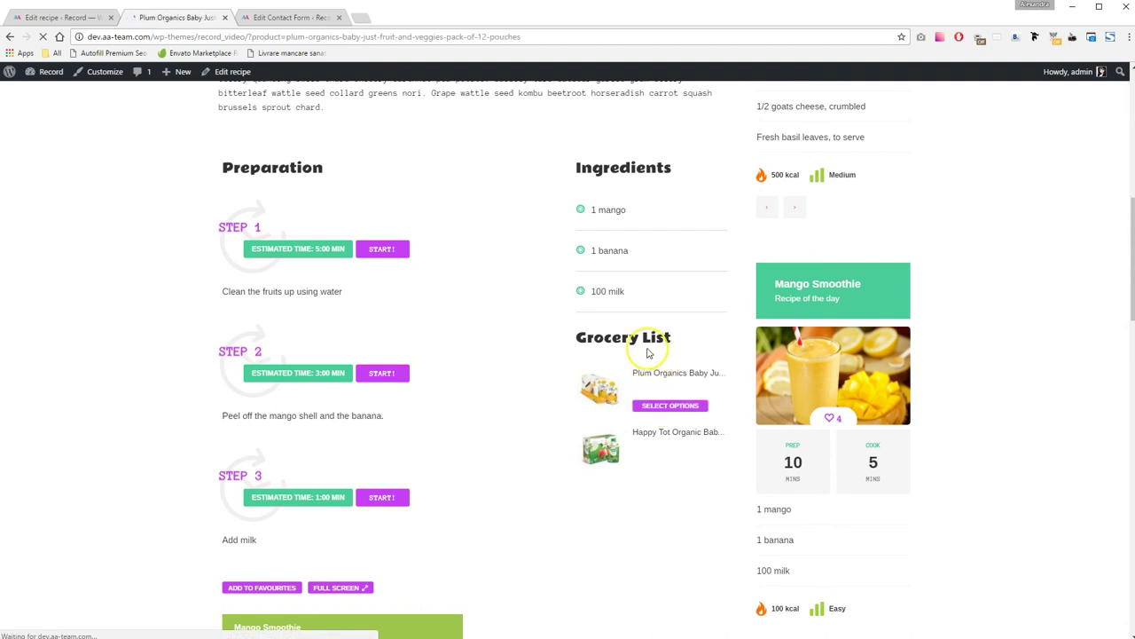
pyautogui.scroll(-3, 649, 349)
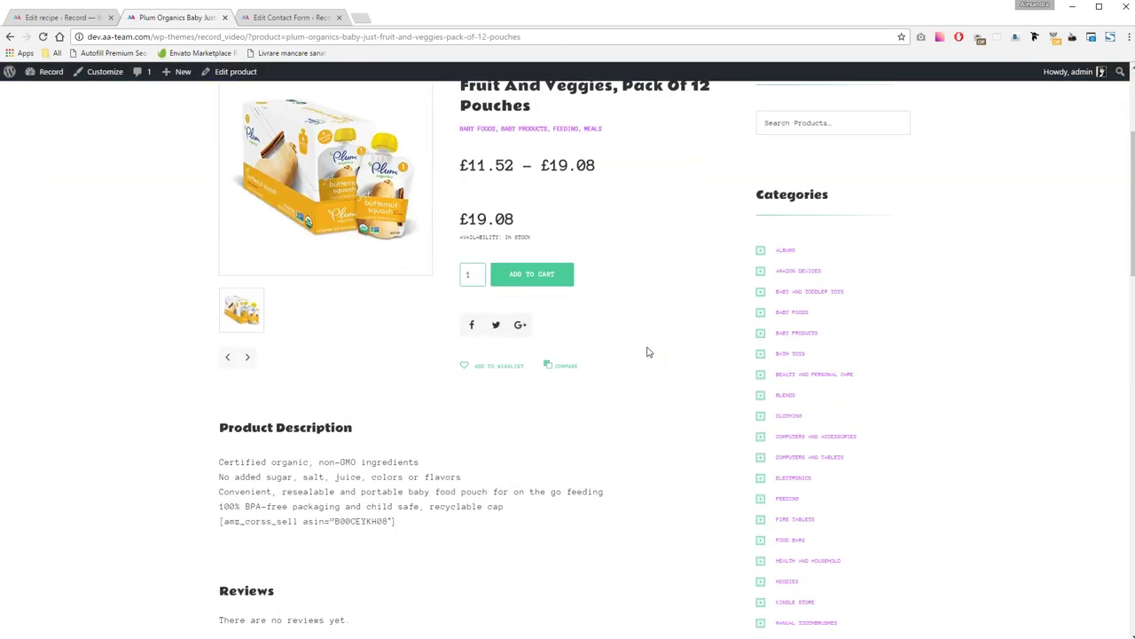
pyautogui.scroll(2, 627, 302)
pyautogui.click(539, 393)
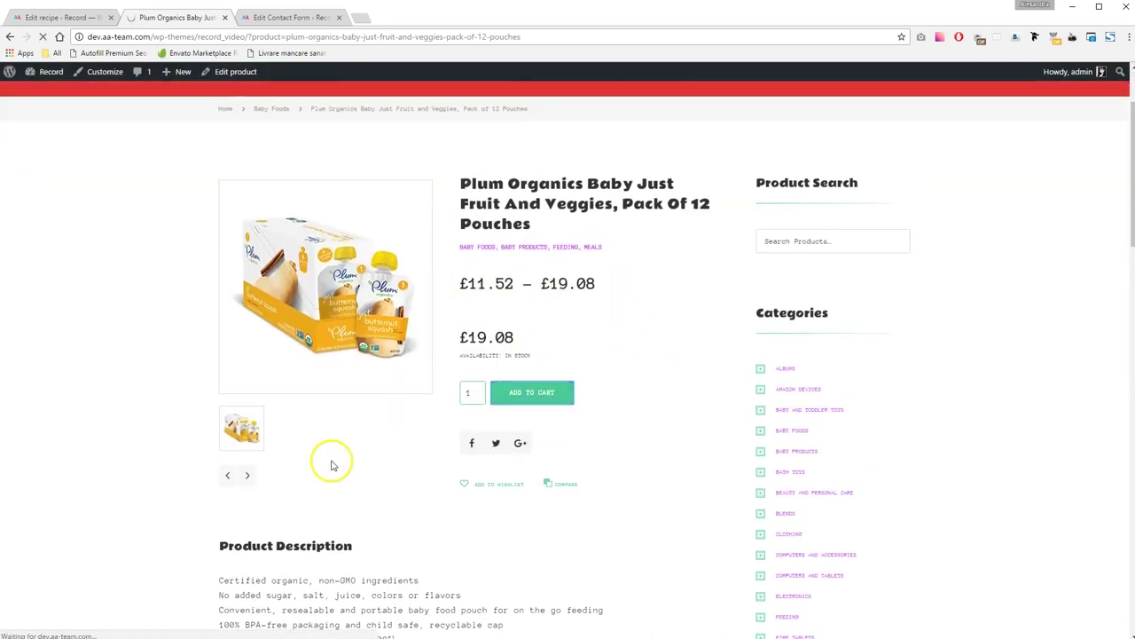
pyautogui.scroll(-6, 355, 457)
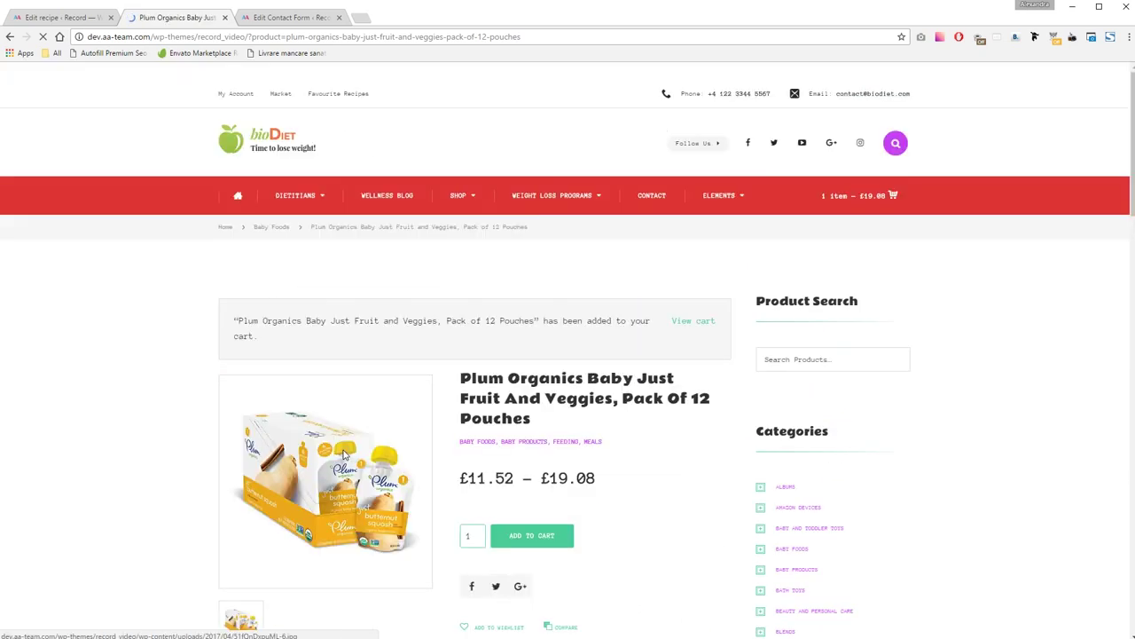
pyautogui.scroll(-4, 713, 437)
pyautogui.scroll(4, 705, 435)
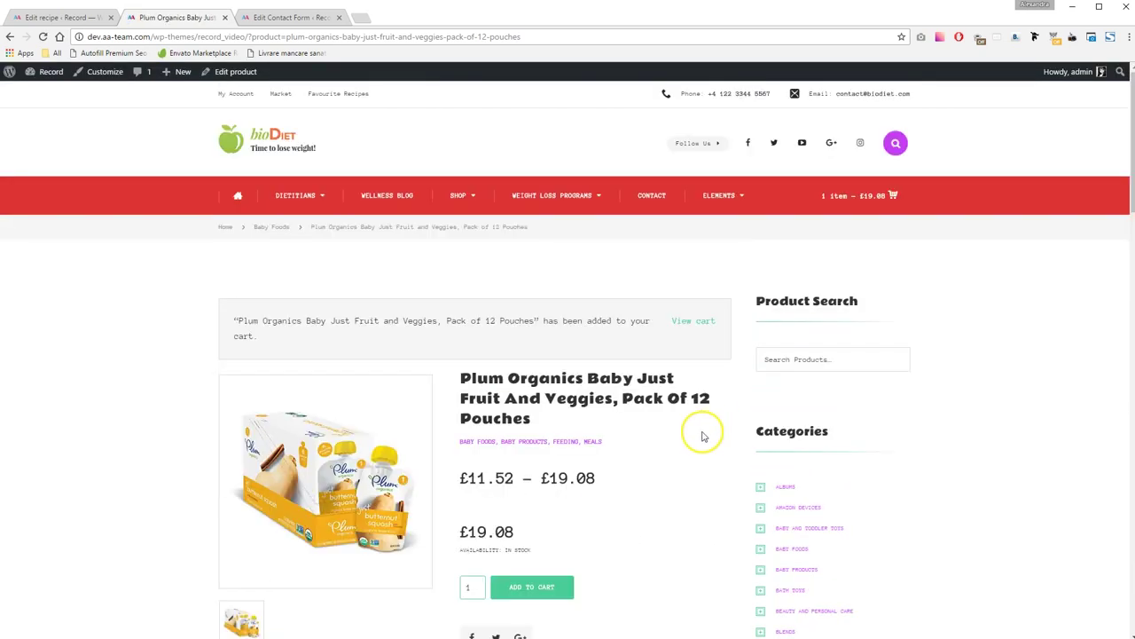
# Open the site's Typography page and look through its headings and blockquotes
pyautogui.moveTo(718, 197)
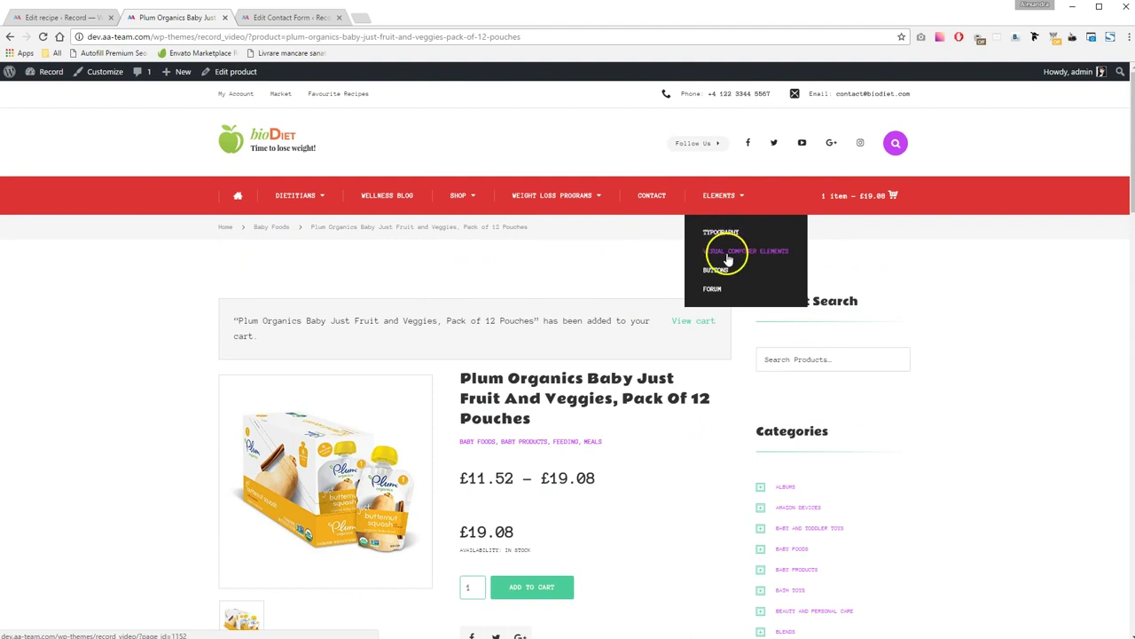
pyautogui.click(724, 234)
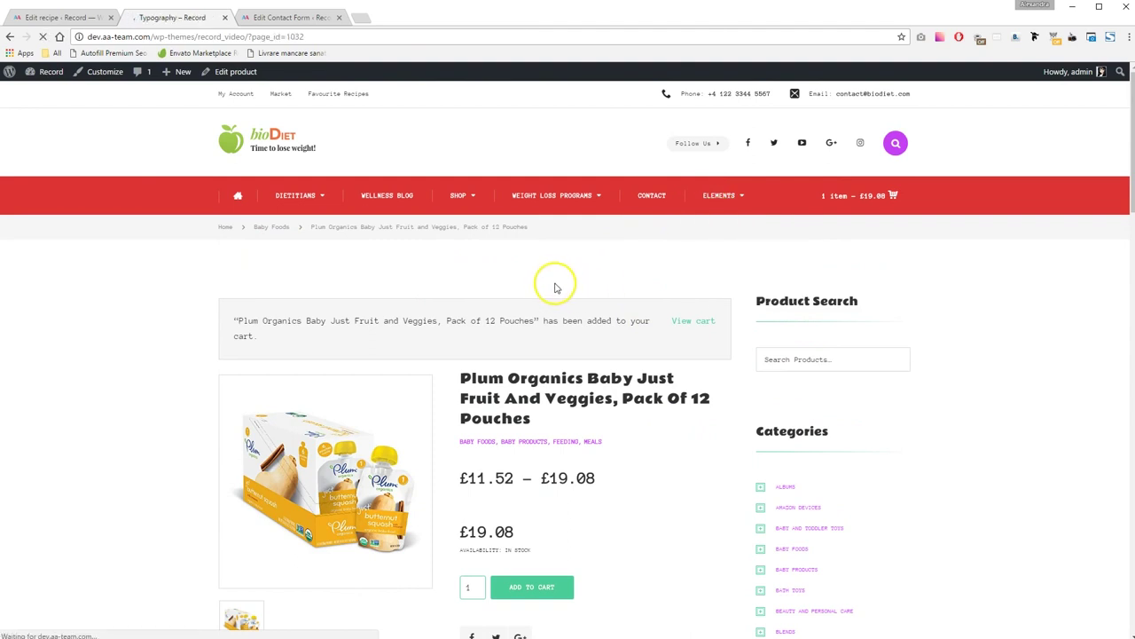
pyautogui.scroll(-15, 550, 297)
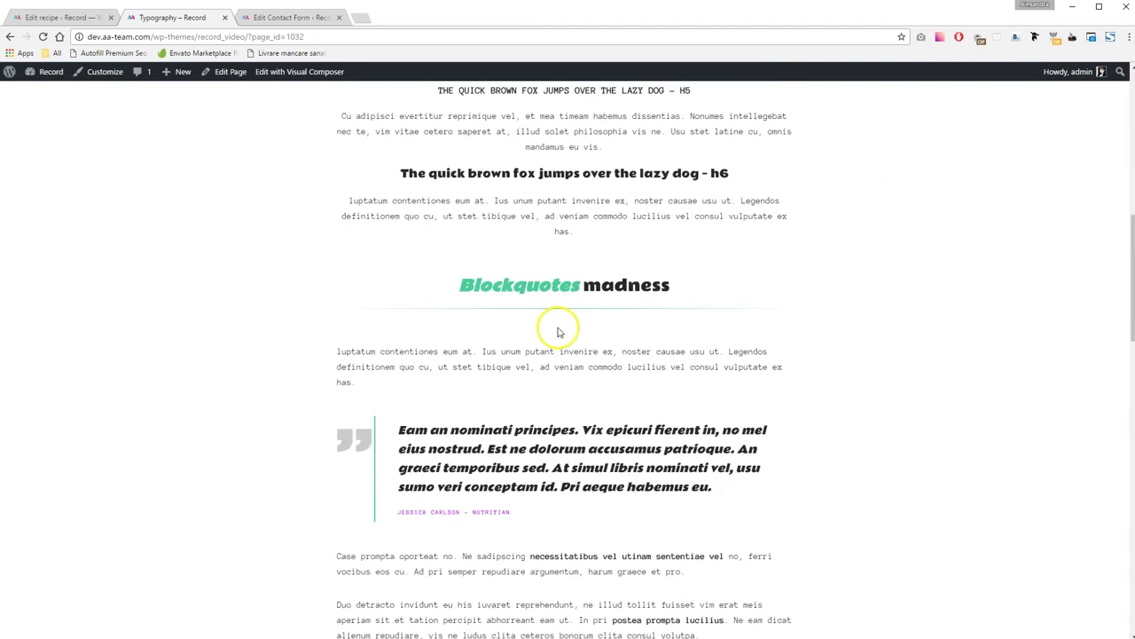
pyautogui.scroll(15, 557, 332)
# Open the Visual Composer Elements page, advance the before-and-after slider and look through the remaining elements
pyautogui.moveTo(742, 200)
pyautogui.click(725, 253)
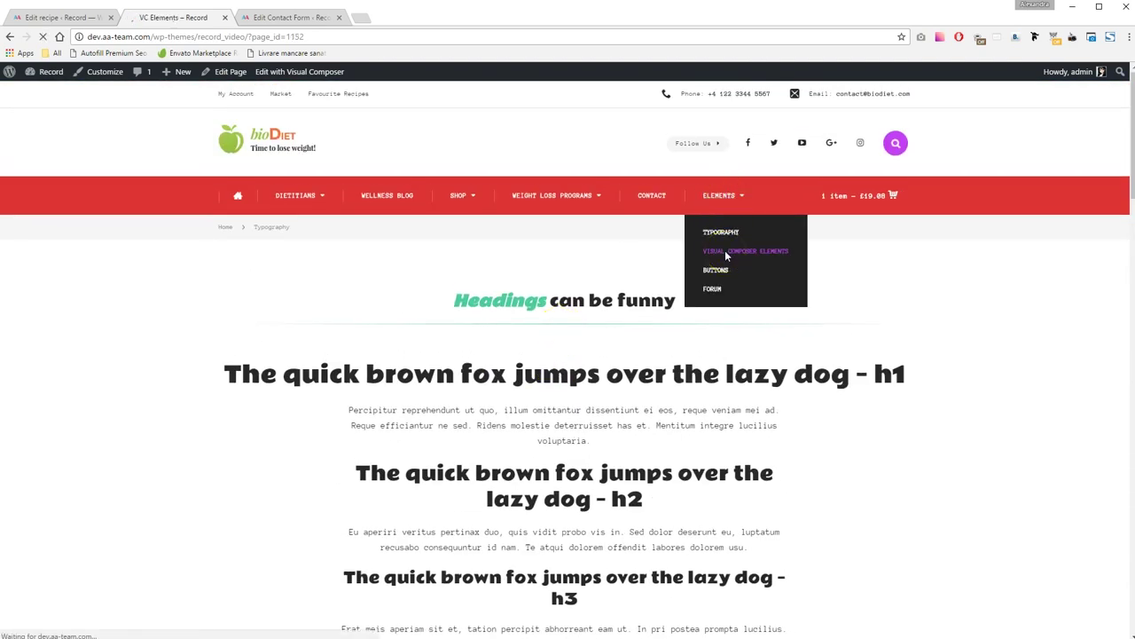
pyautogui.scroll(-3, 499, 297)
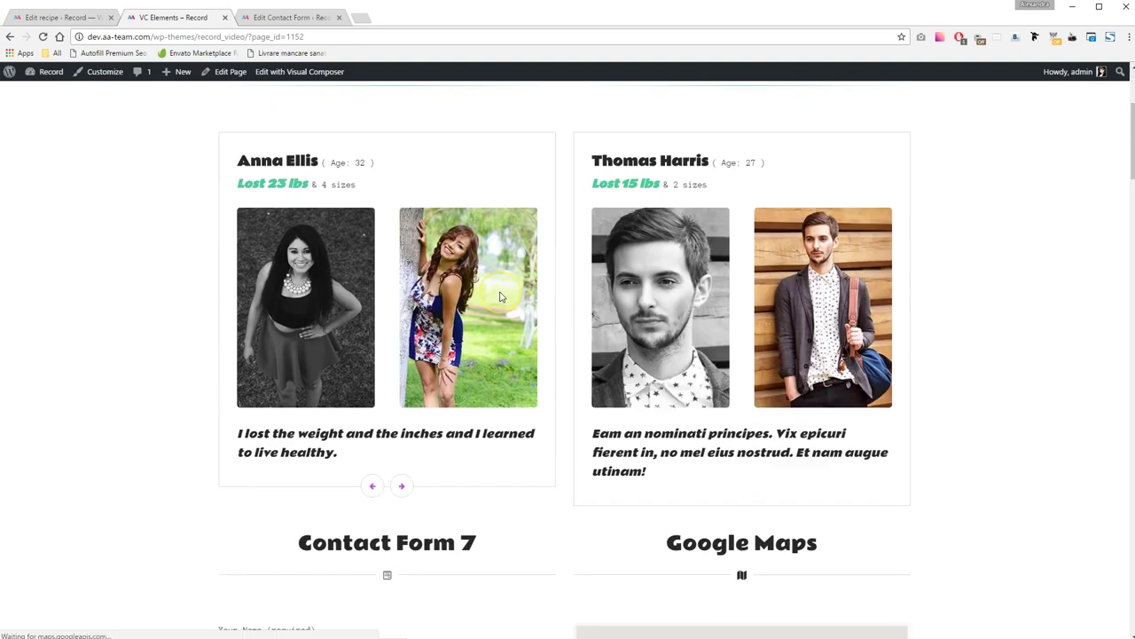
pyautogui.click(401, 485)
pyautogui.scroll(-3, 520, 469)
pyautogui.scroll(-13, 521, 469)
pyautogui.scroll(-8, 559, 424)
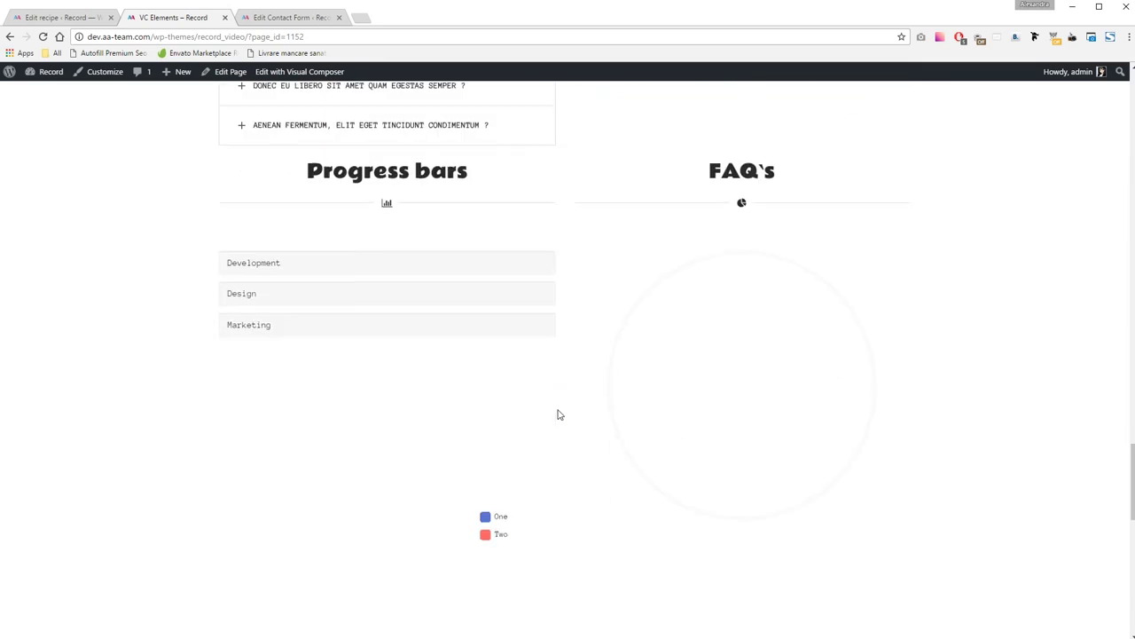
pyautogui.scroll(-1, 559, 415)
pyautogui.scroll(2, 559, 414)
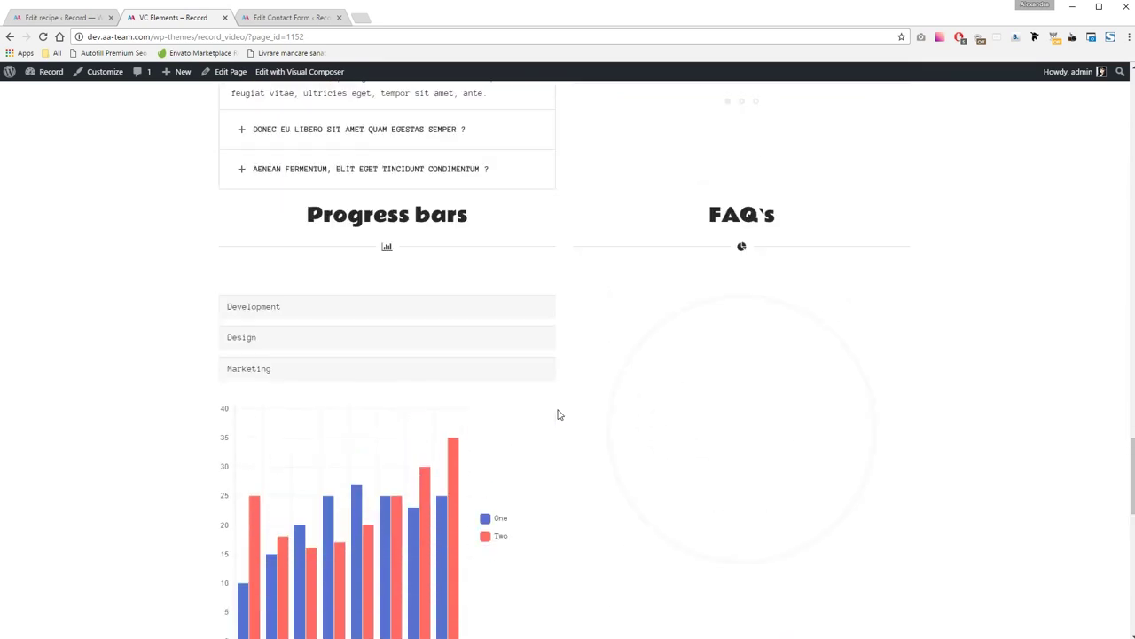
pyautogui.scroll(20, 559, 414)
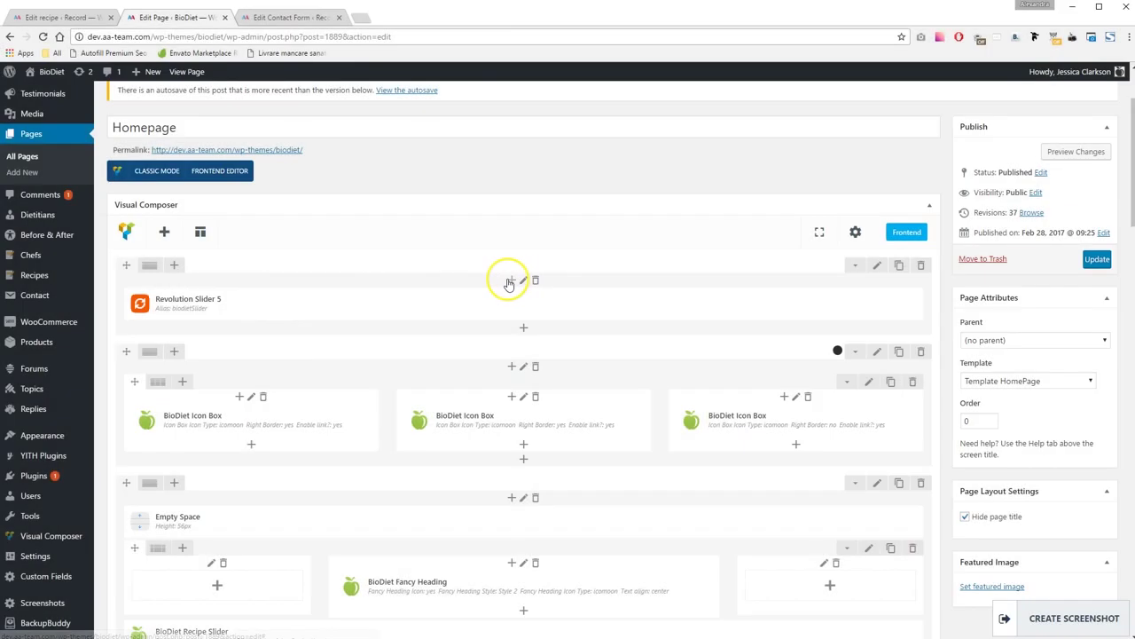
# Examine the BioDiet elements that can be added to the homepage and the Revolution Slider's slider selection
pyautogui.click(507, 279)
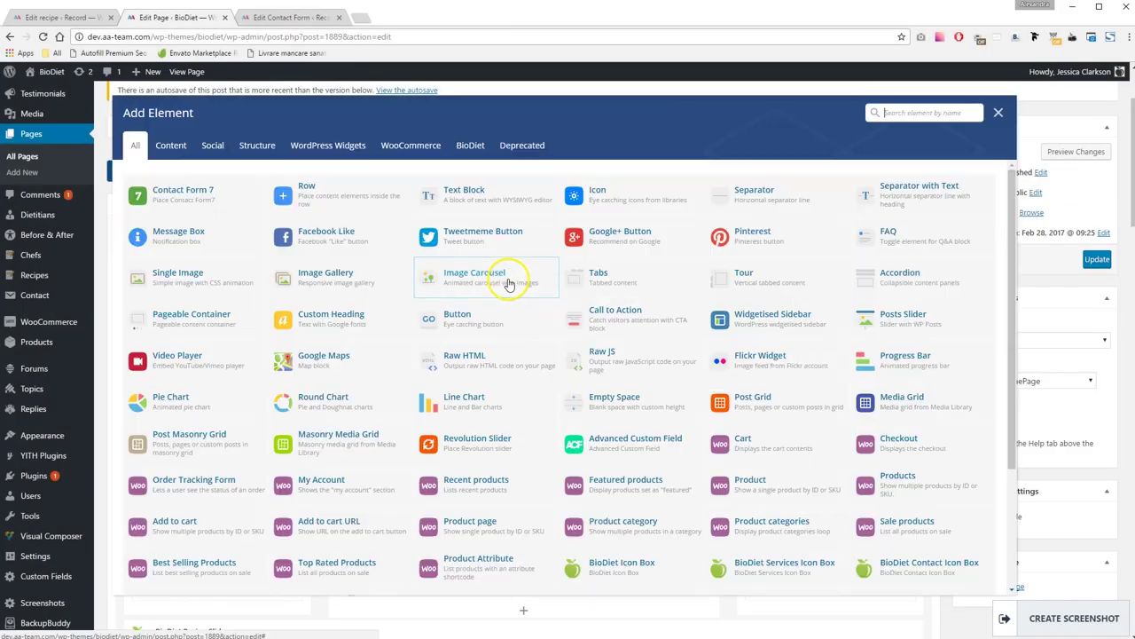
pyautogui.click(470, 145)
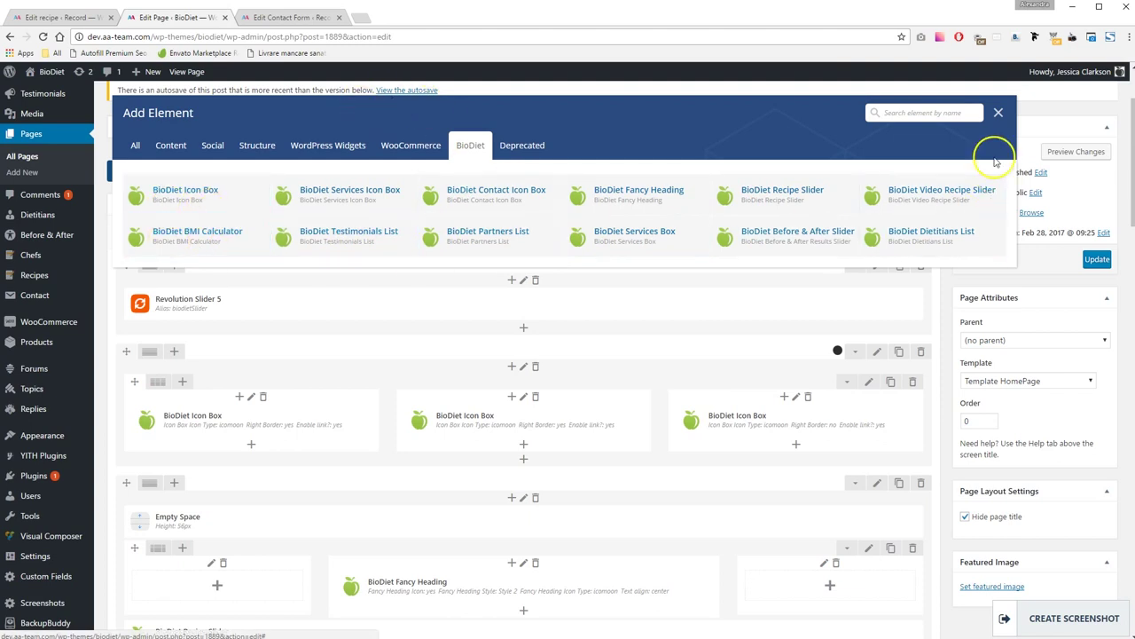
pyautogui.click(998, 113)
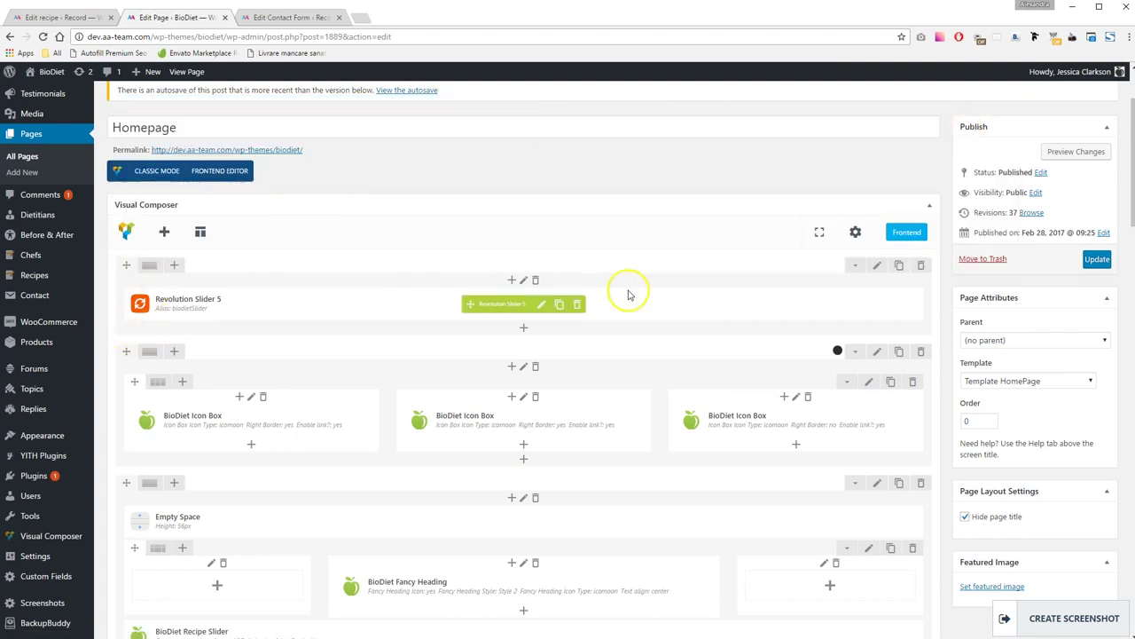
pyautogui.click(541, 304)
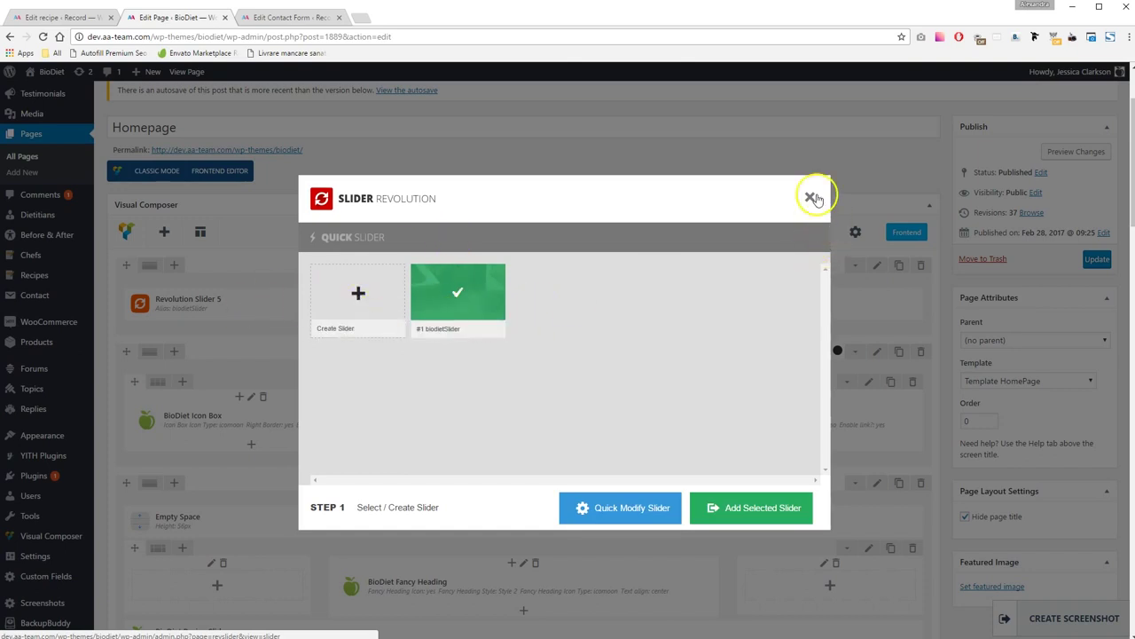
pyautogui.click(811, 197)
# Open the first BioDiet Icon Box's settings and view the icon boxes on the live homepage in a new tab
pyautogui.moveTo(207, 413)
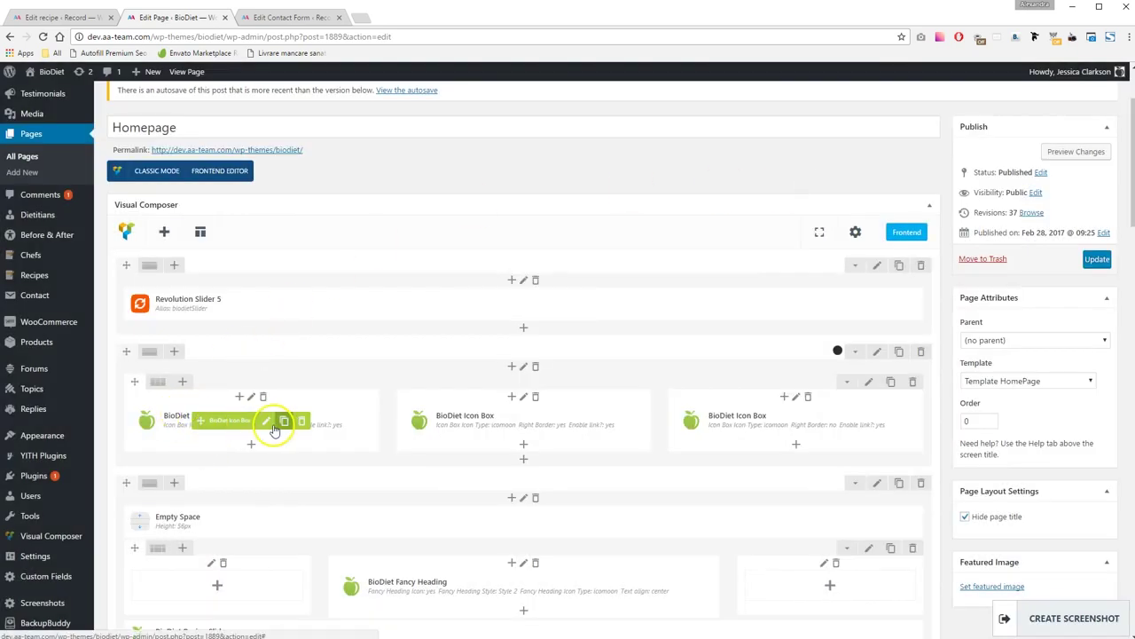
pyautogui.click(267, 421)
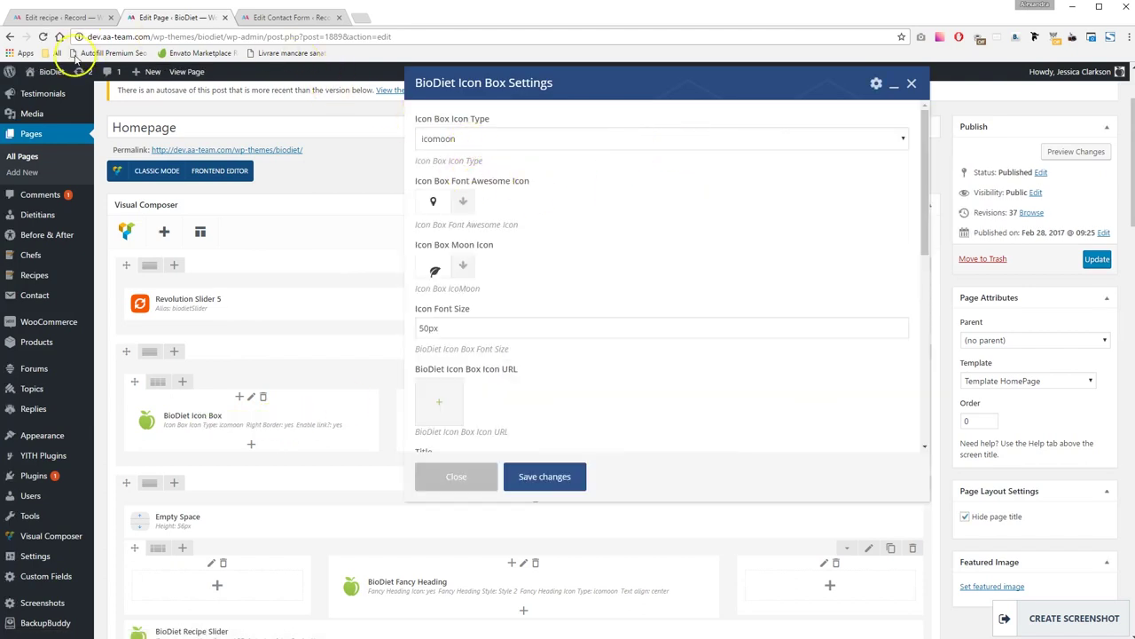
pyautogui.middleClick(51, 71)
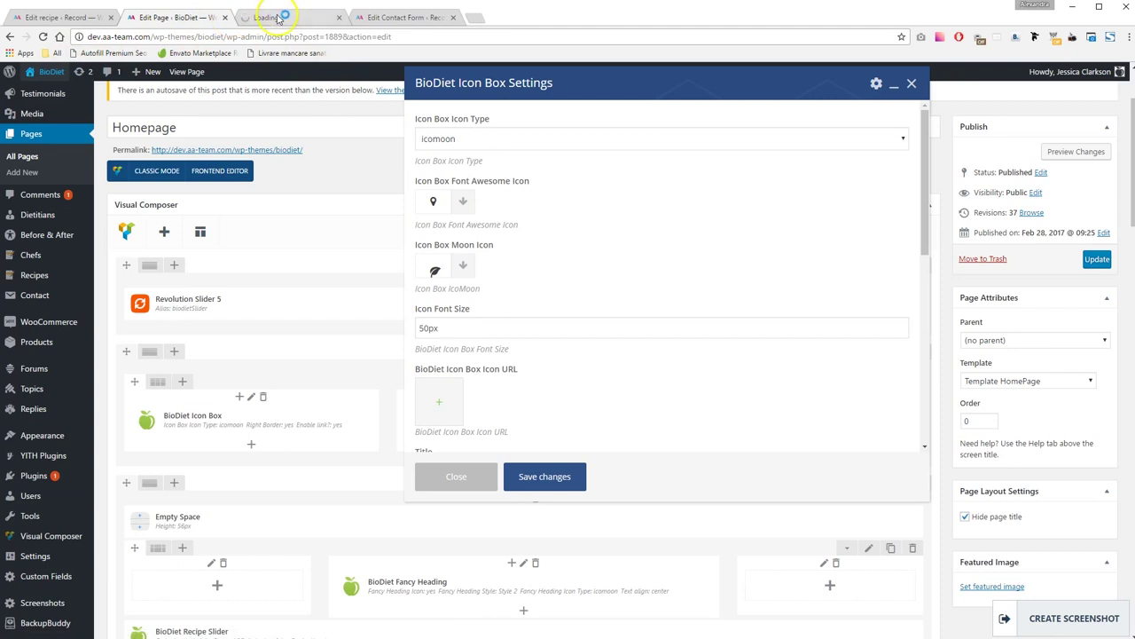
pyautogui.click(278, 18)
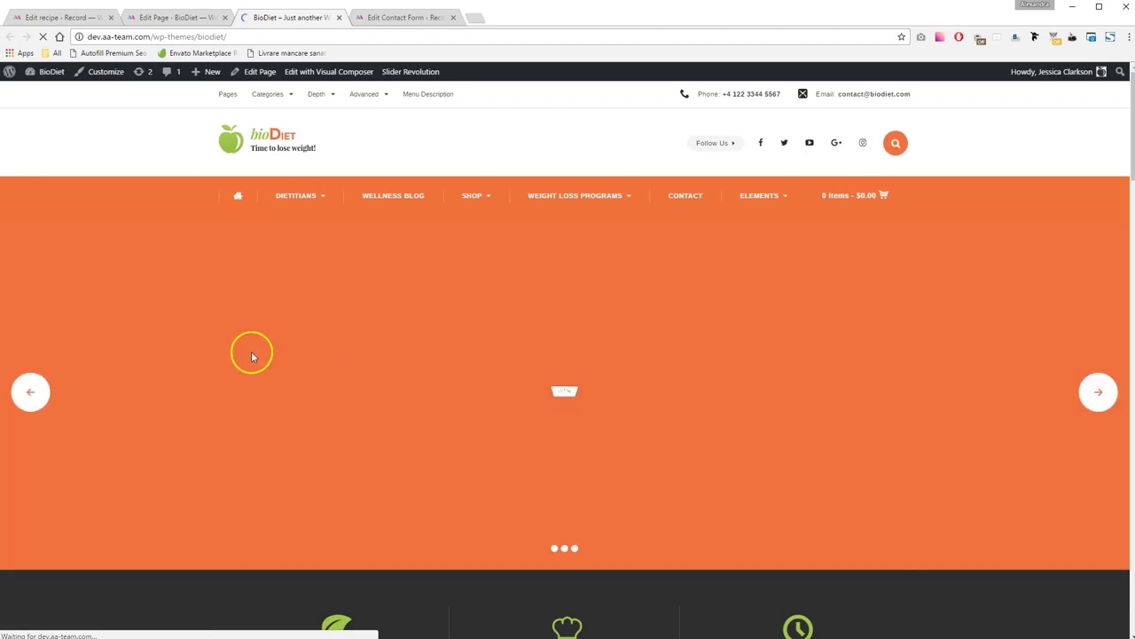
pyautogui.scroll(-3, 321, 404)
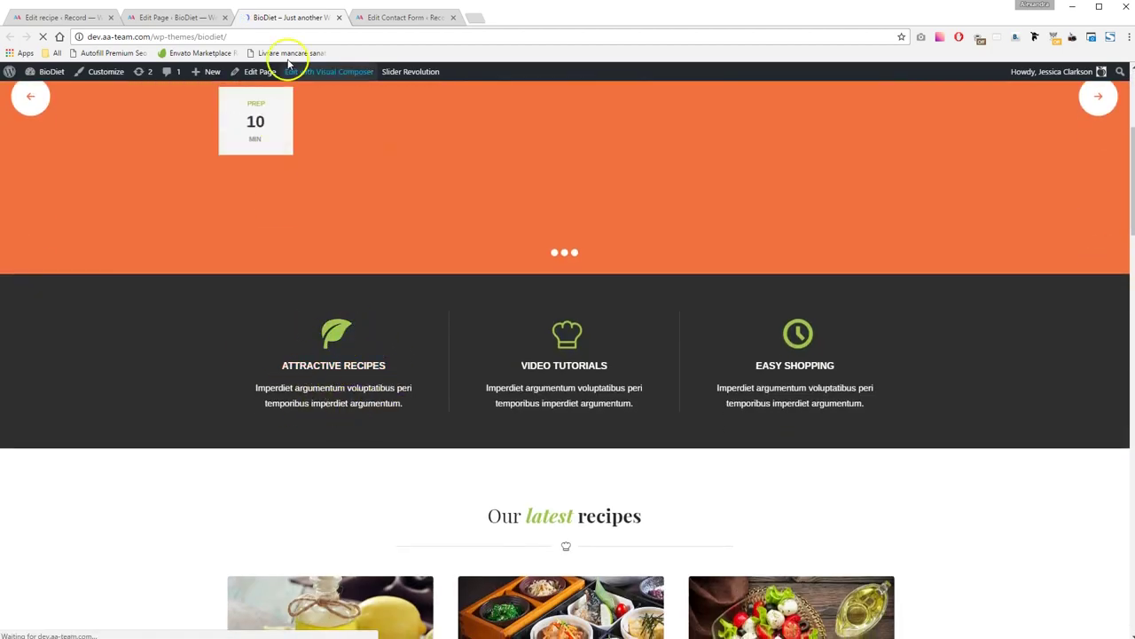
pyautogui.click(155, 18)
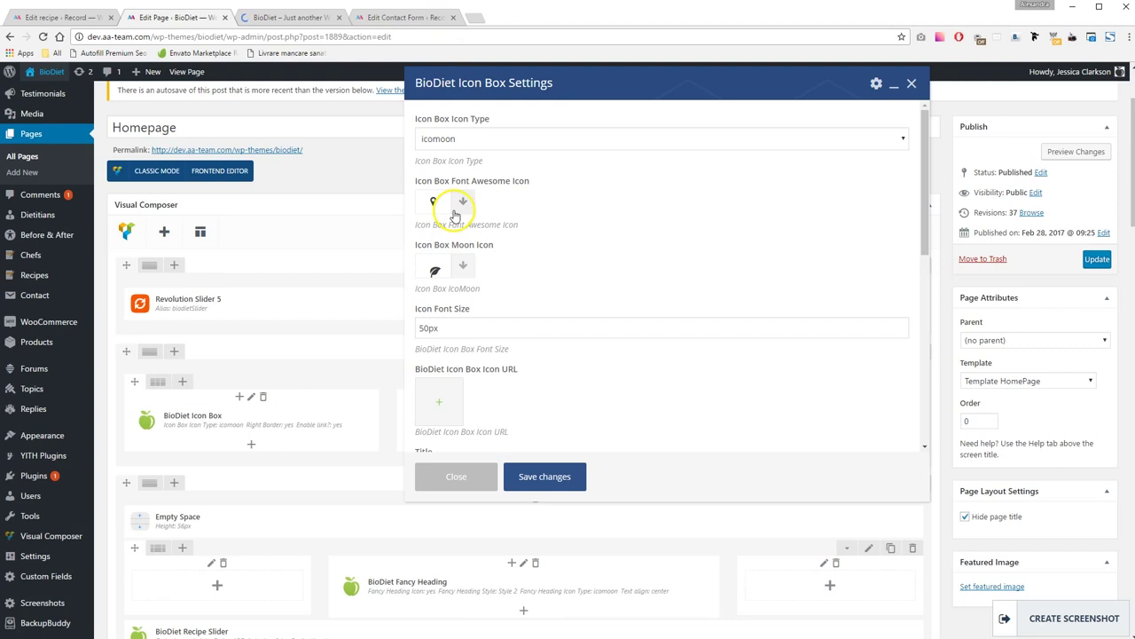
# Change the first BioDiet Icon Box's Moon icon to the bucket and save the element's changes
pyautogui.click(463, 268)
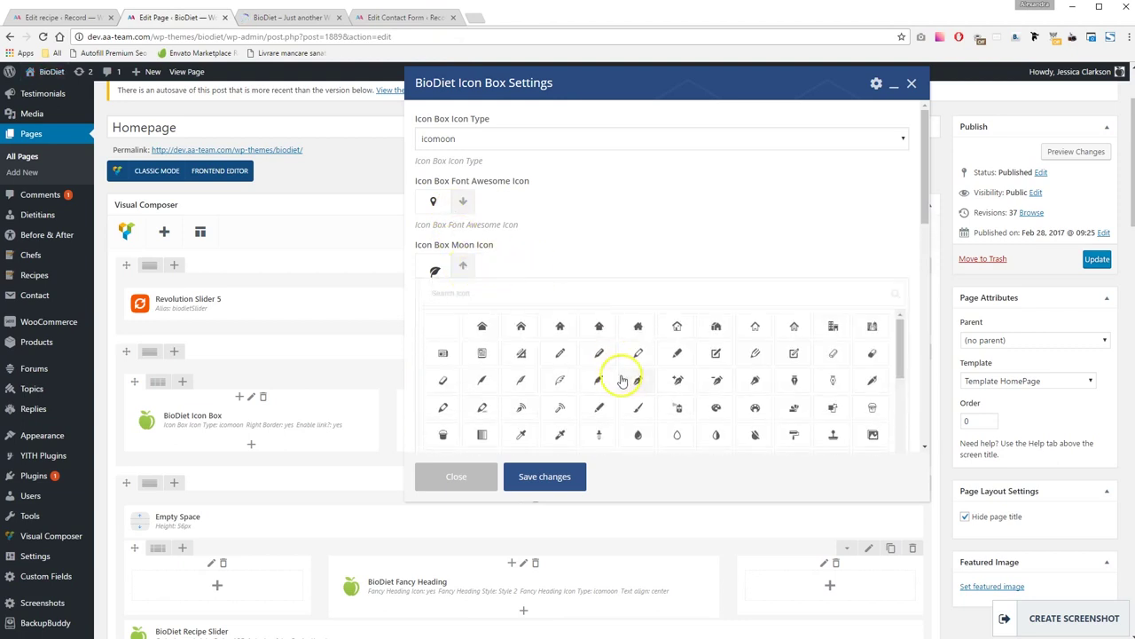
pyautogui.scroll(-5, 623, 381)
pyautogui.click(523, 369)
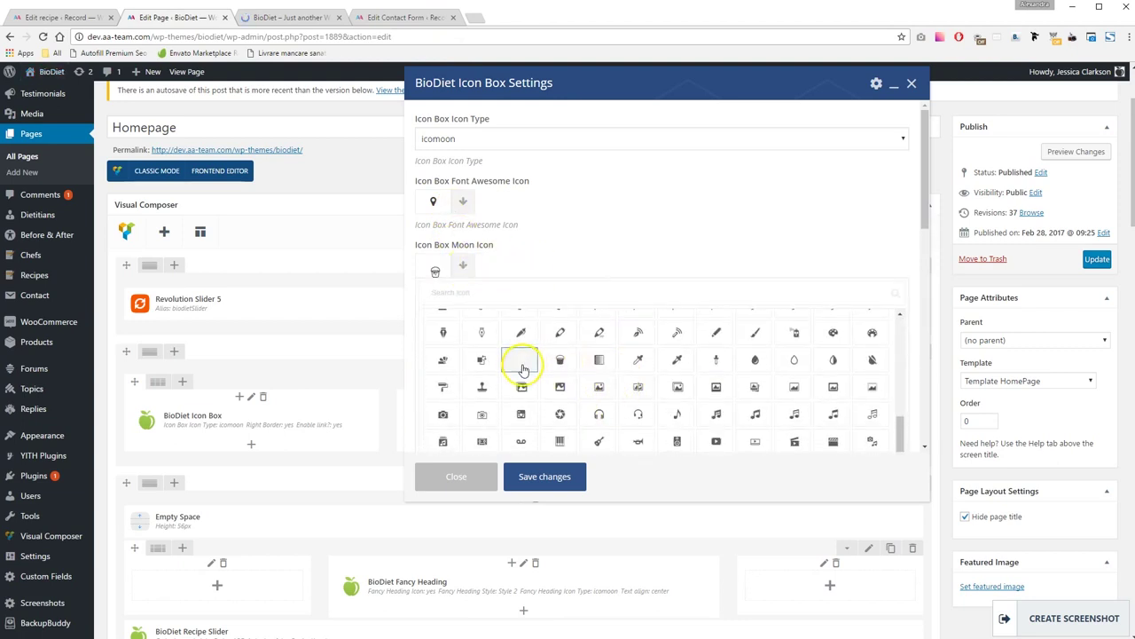
pyautogui.click(545, 478)
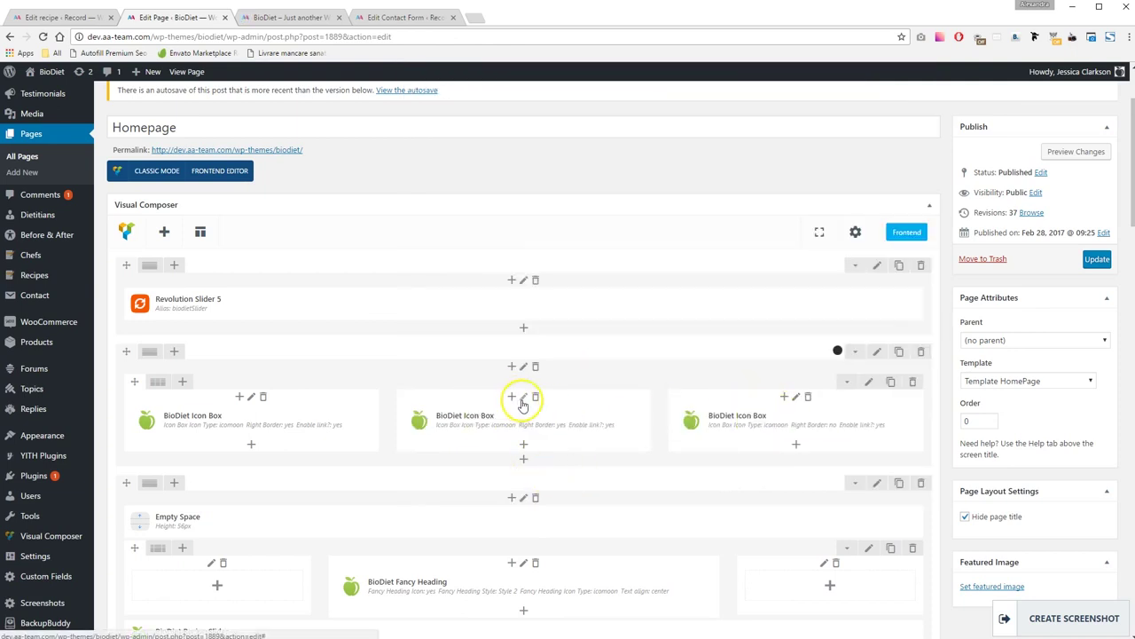
# Set the second BioDiet Icon Box's icon type to font awesome and choose the burst-shaped Font Awesome icon
pyautogui.click(540, 421)
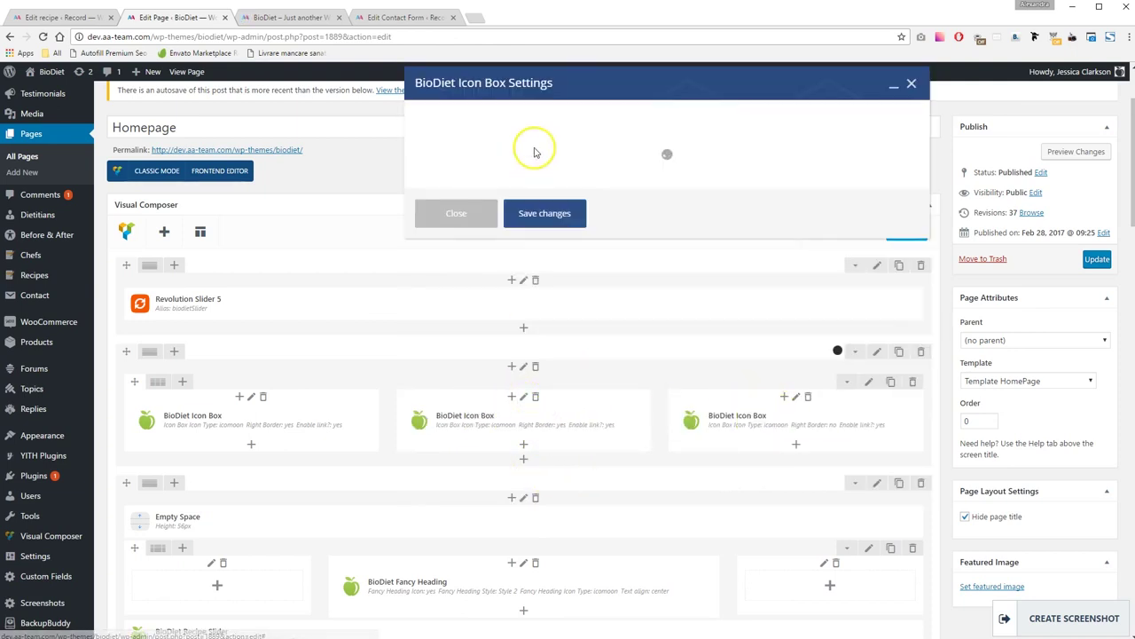
pyautogui.click(510, 140)
pyautogui.click(468, 154)
pyautogui.click(464, 204)
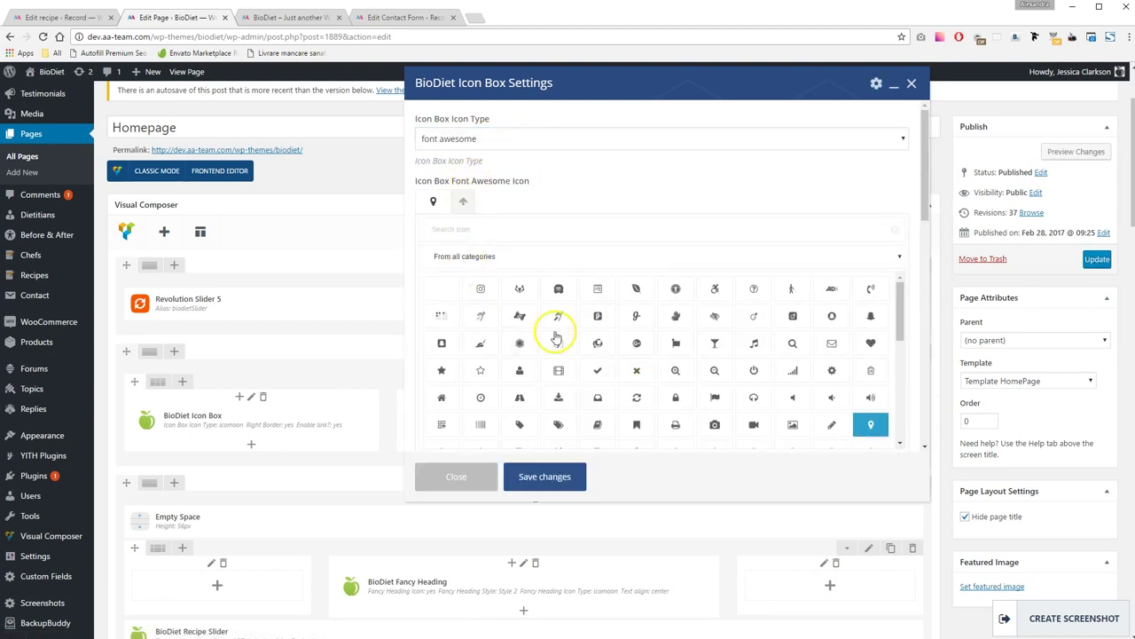
pyautogui.click(522, 342)
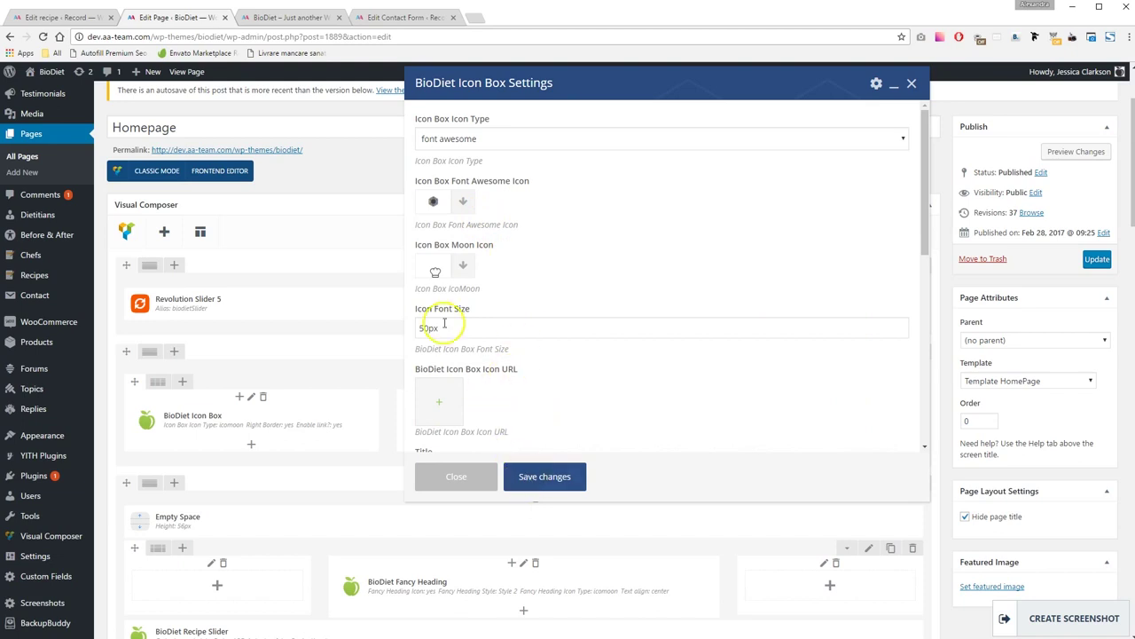
# Look through the second BioDiet Icon Box's font size, title, content, right border and link fields, and save the element's changes
pyautogui.moveTo(465, 329); pyautogui.dragTo(413, 329)
pyautogui.scroll(-3, 489, 314)
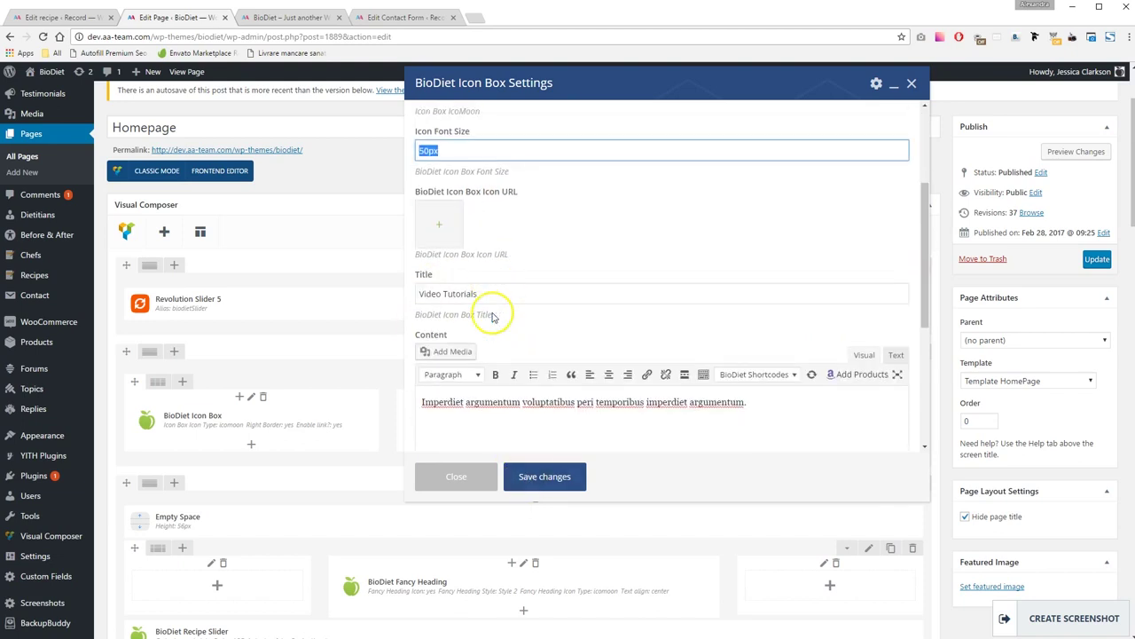
pyautogui.moveTo(482, 294); pyautogui.dragTo(414, 296)
pyautogui.scroll(-3, 538, 287)
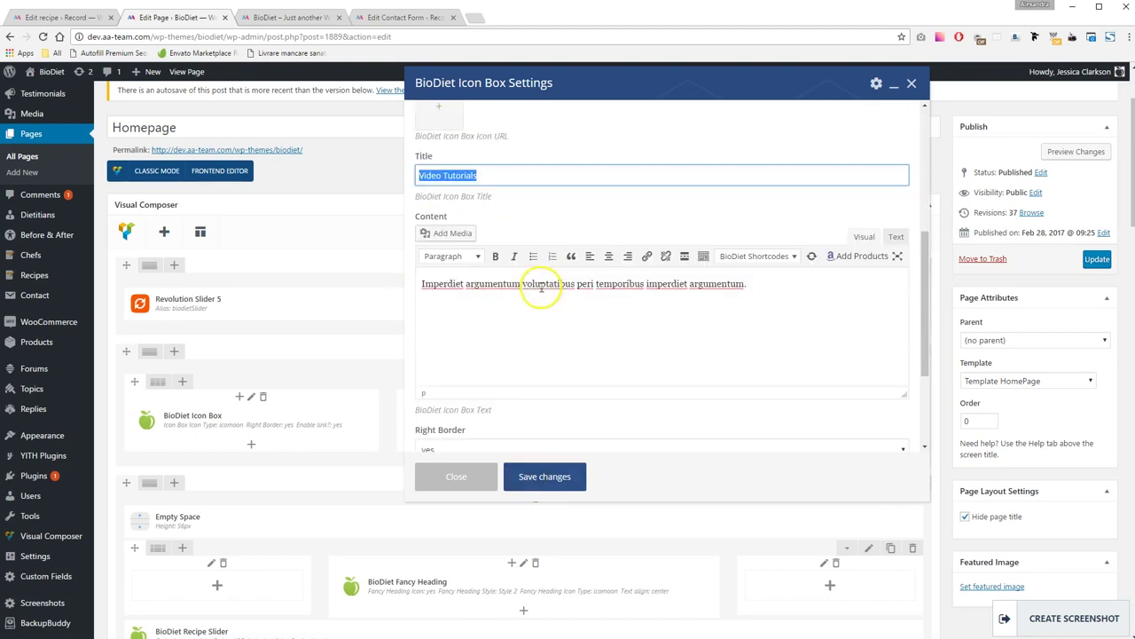
pyautogui.click(745, 293)
pyautogui.scroll(-3, 559, 352)
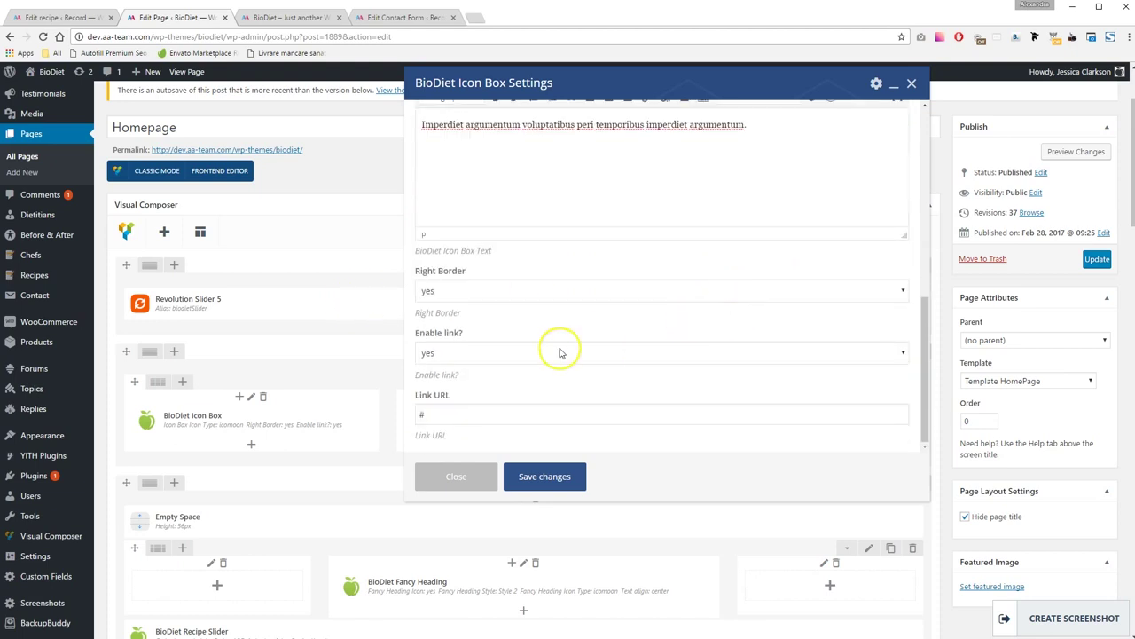
pyautogui.click(446, 289)
pyautogui.click(447, 289)
pyautogui.click(451, 414)
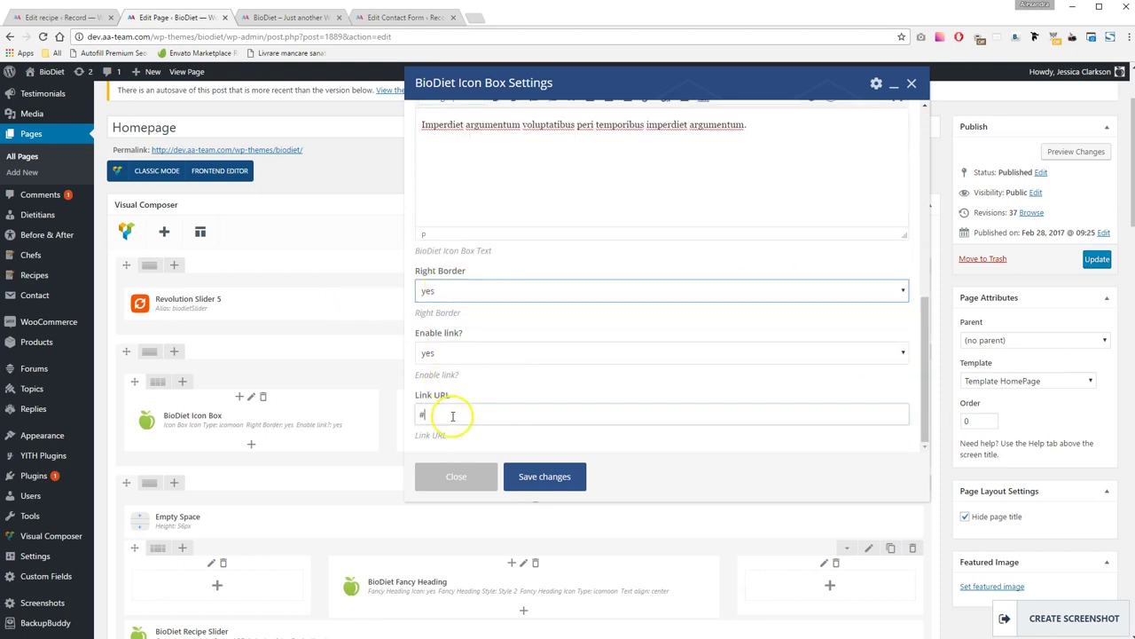
pyautogui.scroll(-1, 541, 416)
pyautogui.click(542, 476)
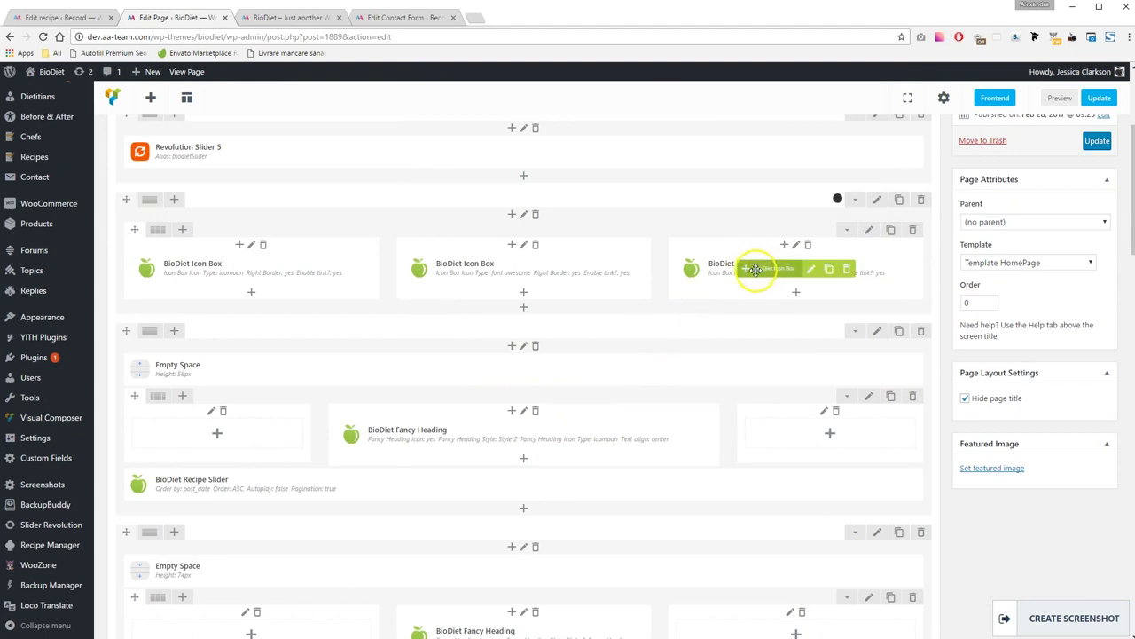
# Change the third BioDiet Icon Box's Moon icon to the pencil and set square, save and update the page, and view the live homepage
pyautogui.scroll(2, 781, 355)
pyautogui.click(815, 423)
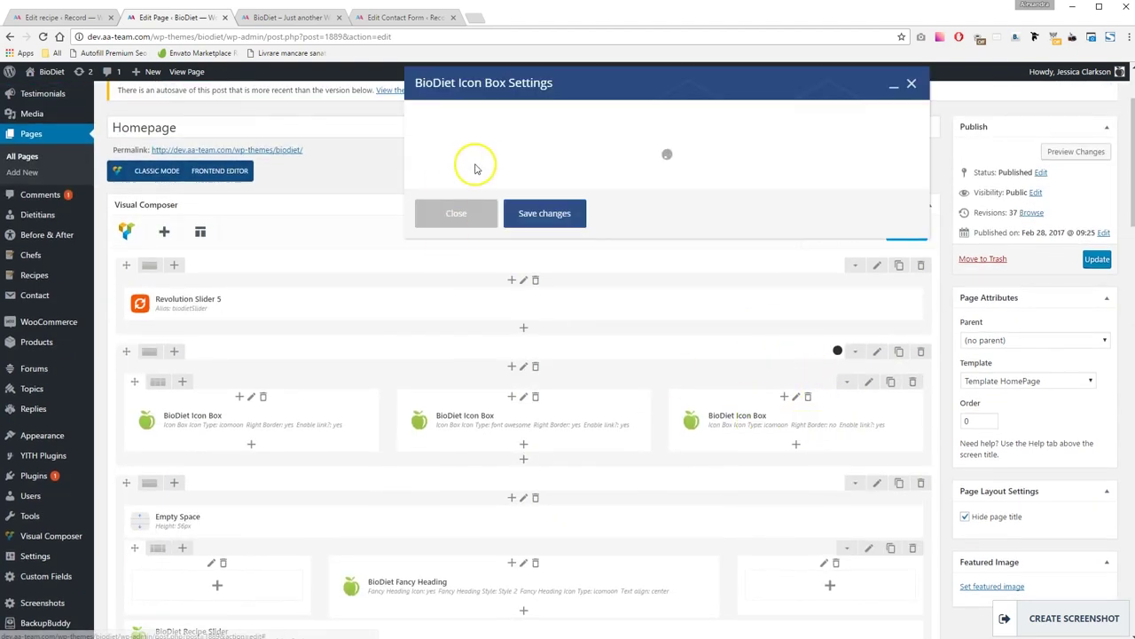
pyautogui.click(461, 265)
pyautogui.scroll(-3, 655, 362)
pyautogui.click(639, 335)
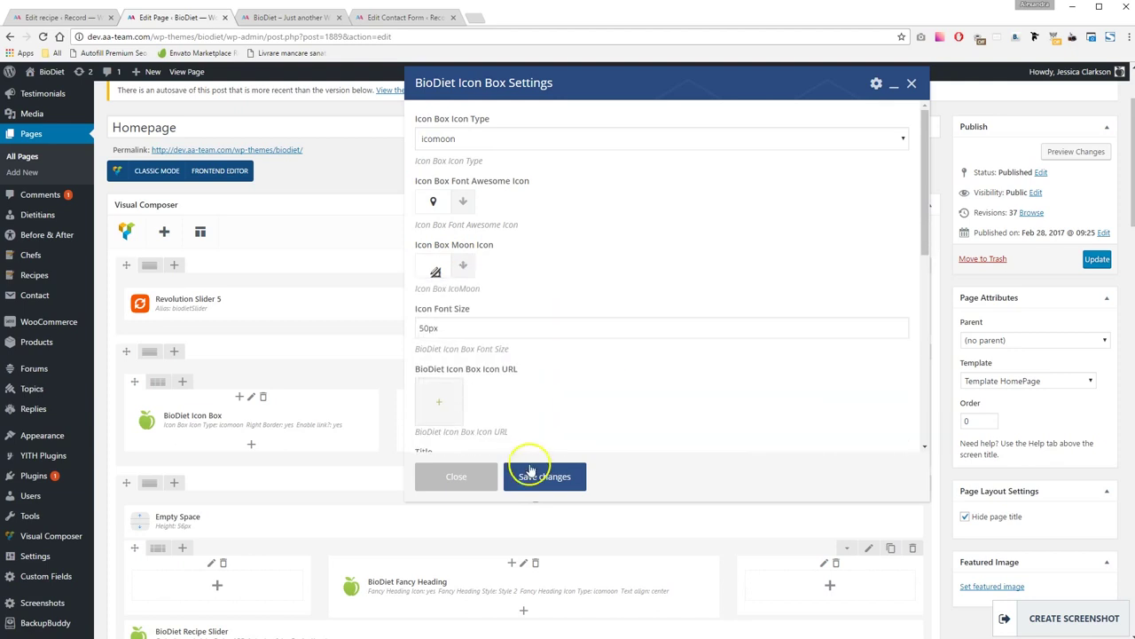
pyautogui.press('Escape')
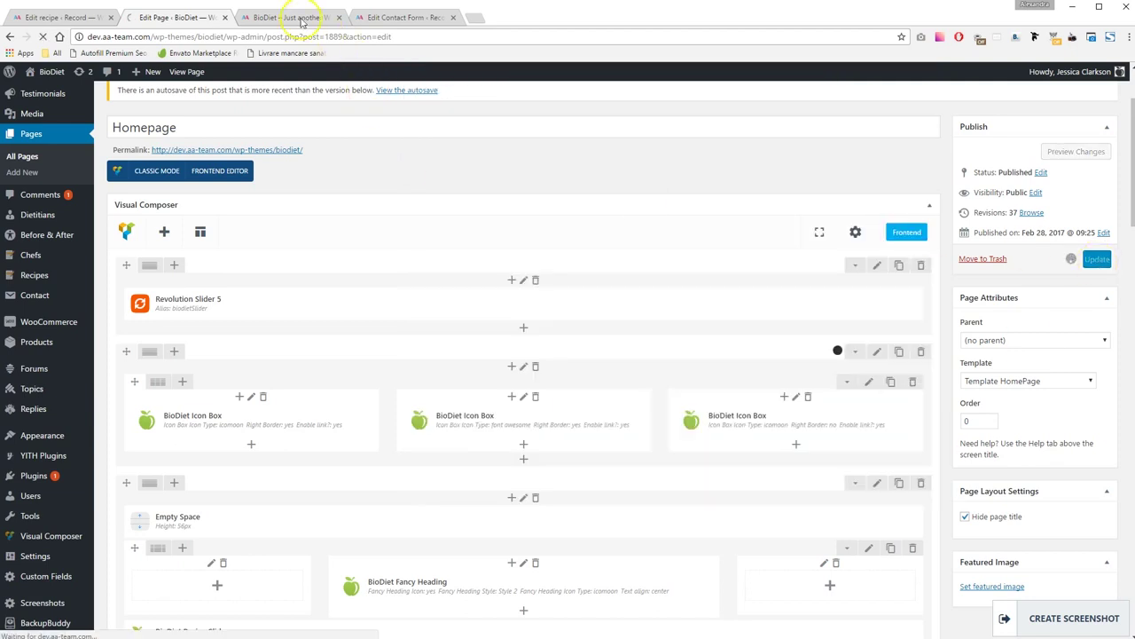
pyautogui.click(278, 17)
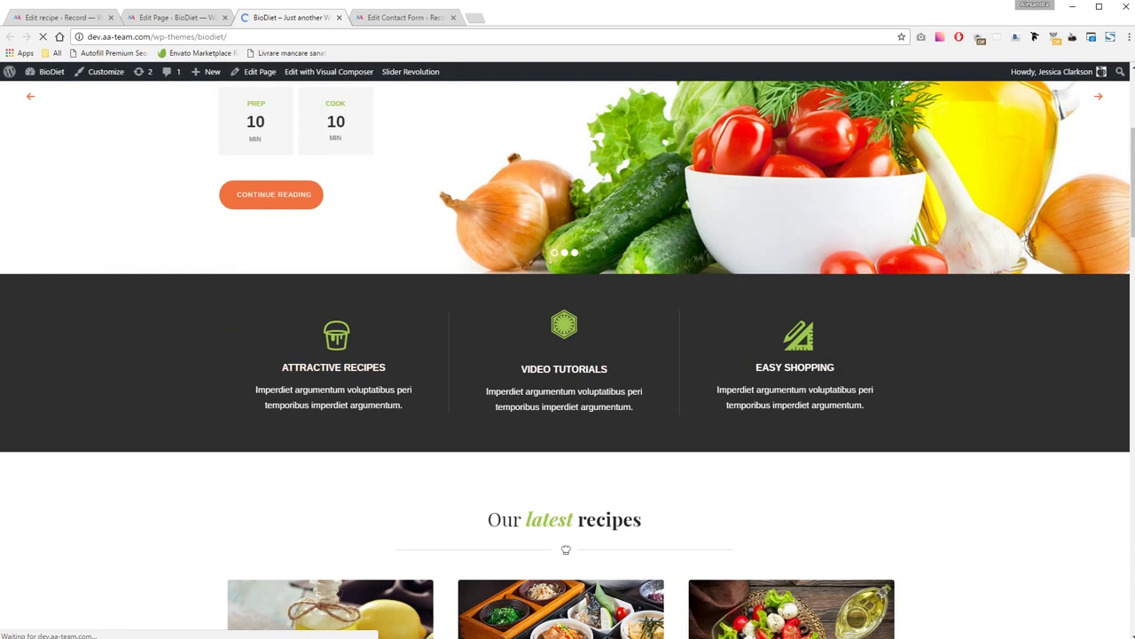
pyautogui.scroll(-3, 533, 317)
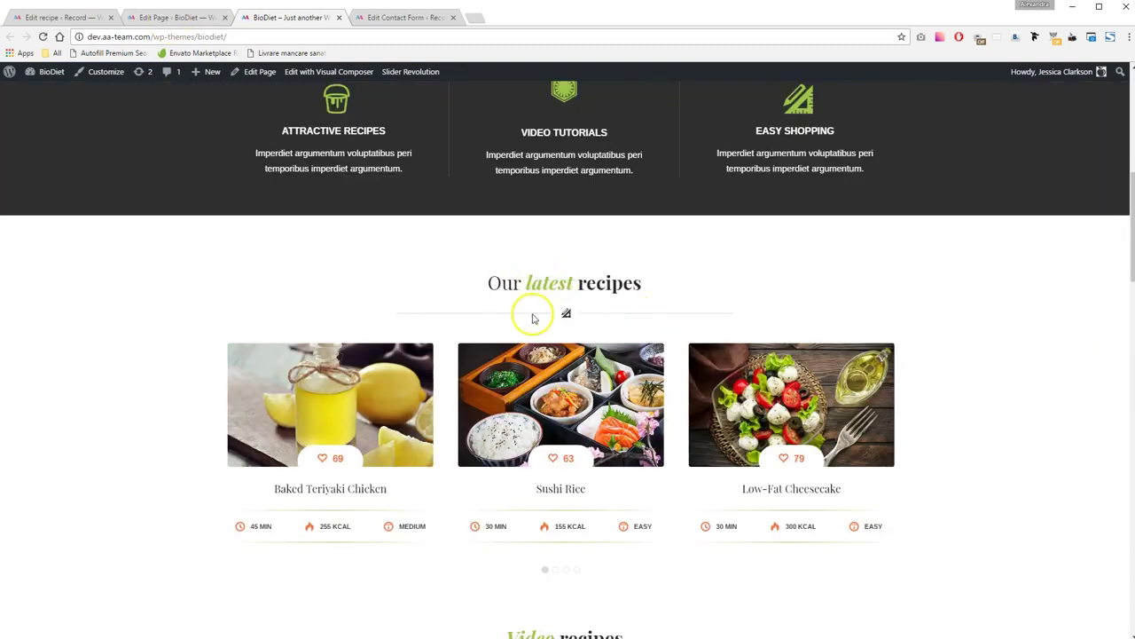
# Set the BioDiet Fancy Heading above the Recipe Slider to Style 1 and its icon type to font awesome
pyautogui.click(205, 15)
pyautogui.click(539, 436)
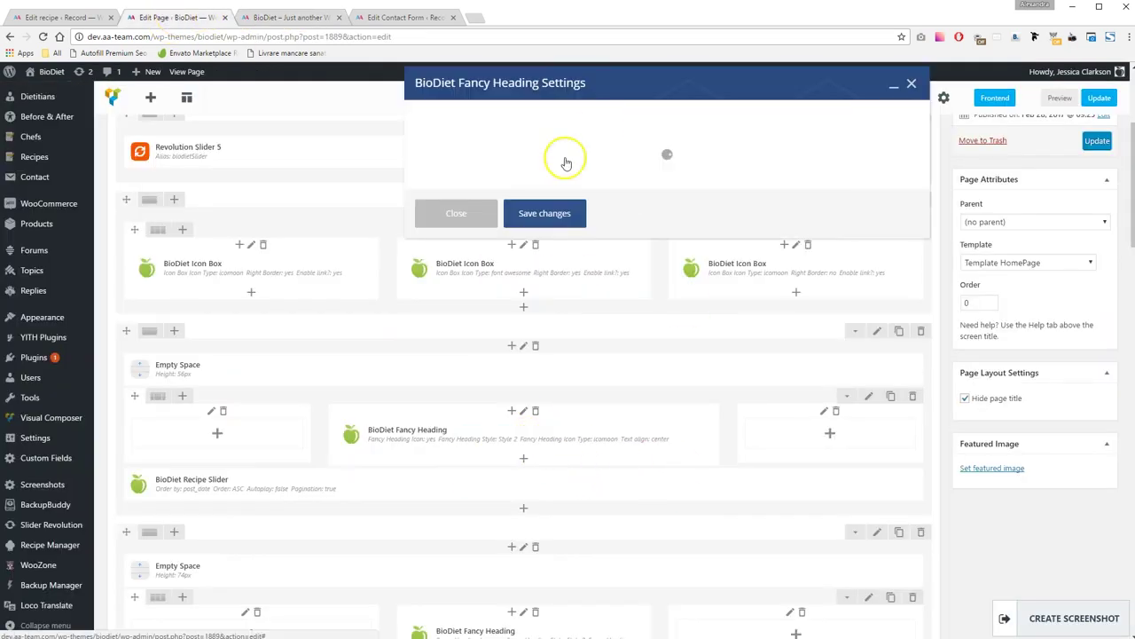
pyautogui.click(433, 203)
pyautogui.click(439, 215)
pyautogui.click(454, 263)
pyautogui.click(449, 281)
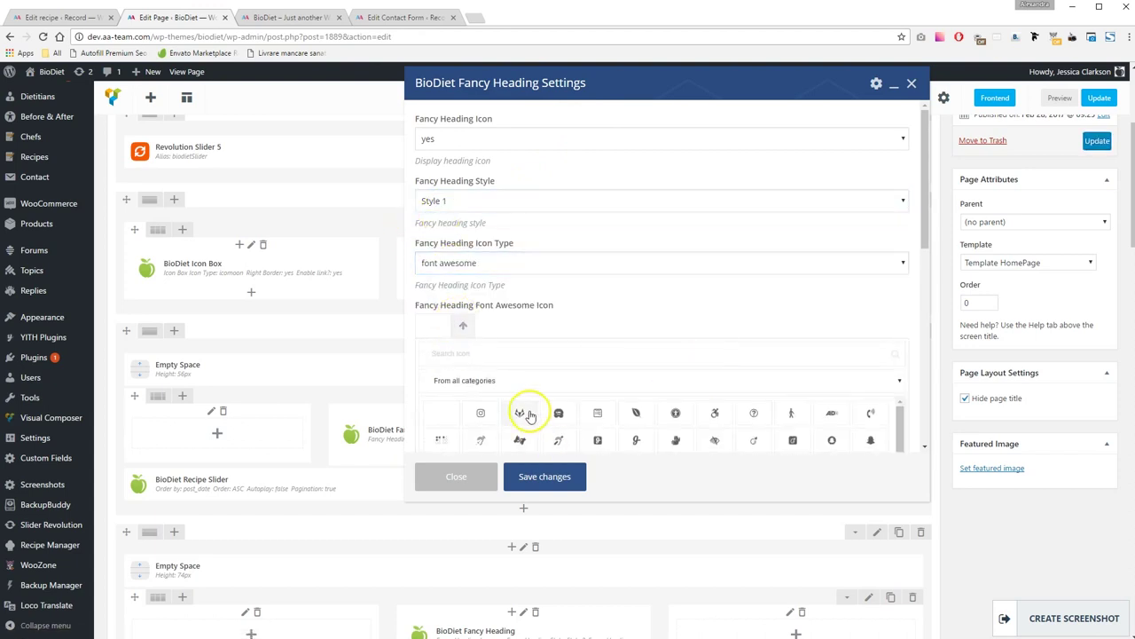
# Give that Fancy Heading the fox-head Font Awesome icon, save and update the page, and view the heading on the live homepage
pyautogui.click(521, 413)
pyautogui.click(545, 477)
pyautogui.click(1097, 140)
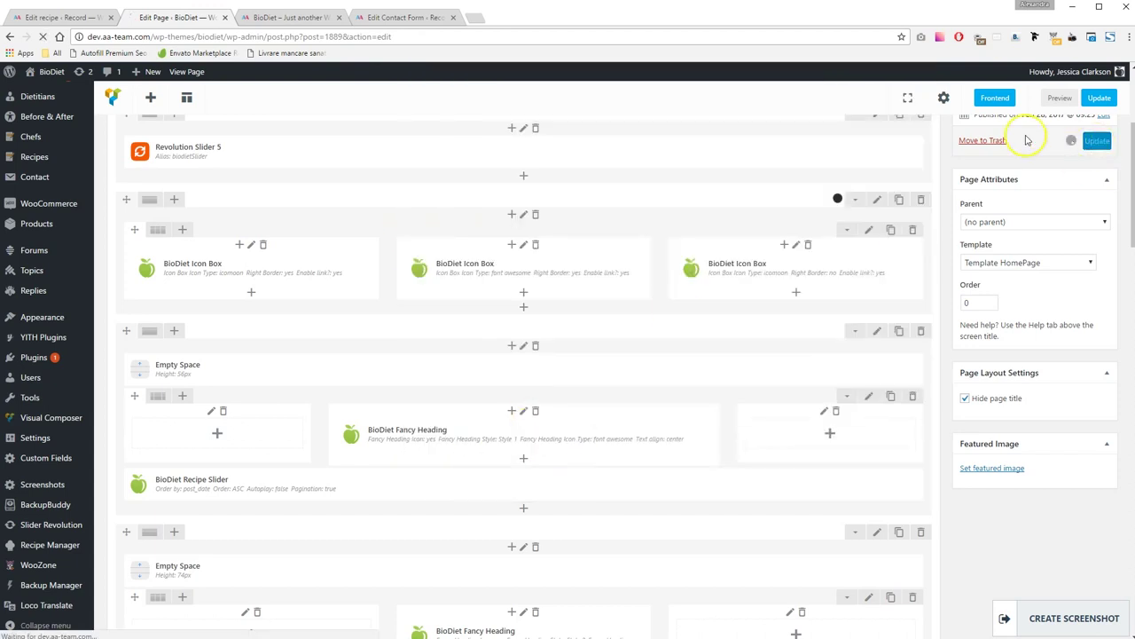
pyautogui.click(323, 24)
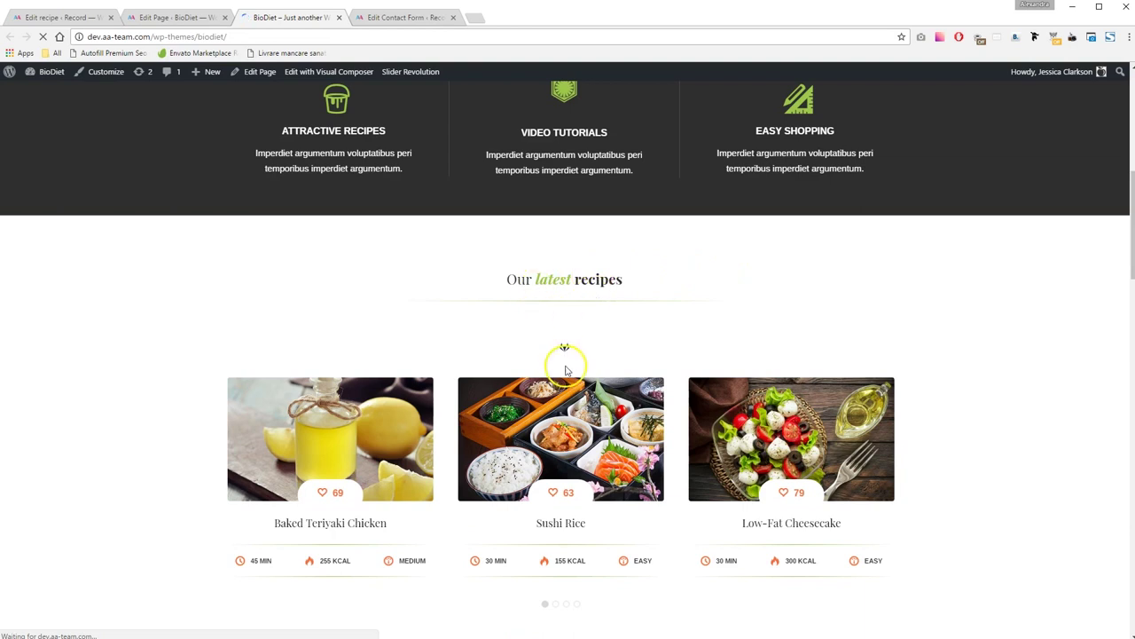
# Set the latest recipes Fancy Heading to Style 3, save and update the page, and view the heading on the live homepage
pyautogui.click(163, 18)
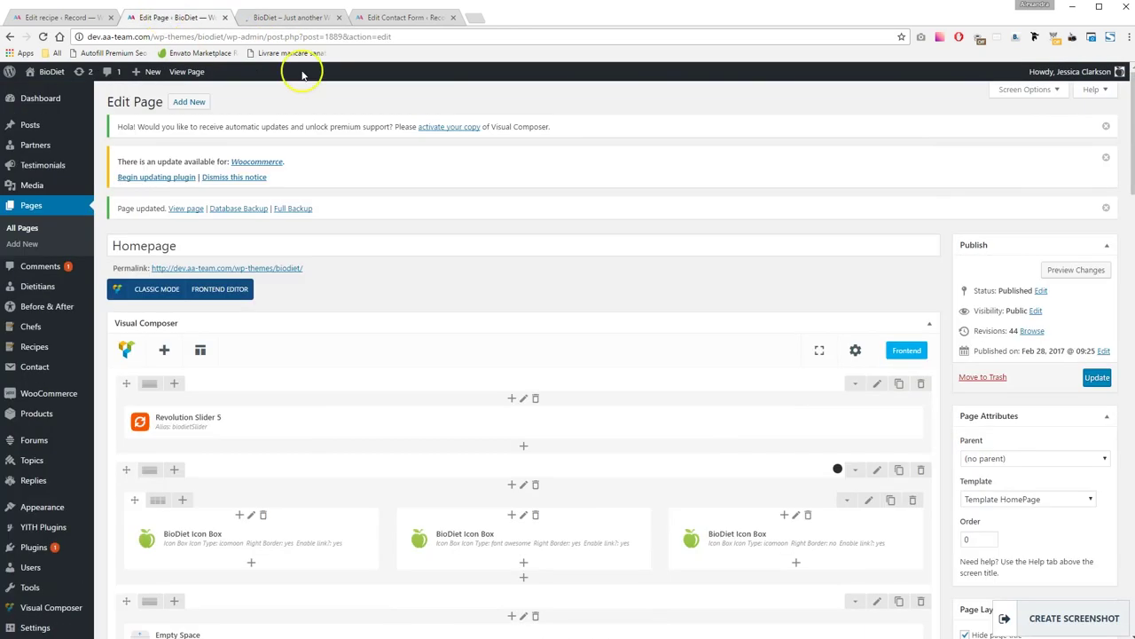
pyautogui.scroll(-3, 598, 481)
pyautogui.click(545, 529)
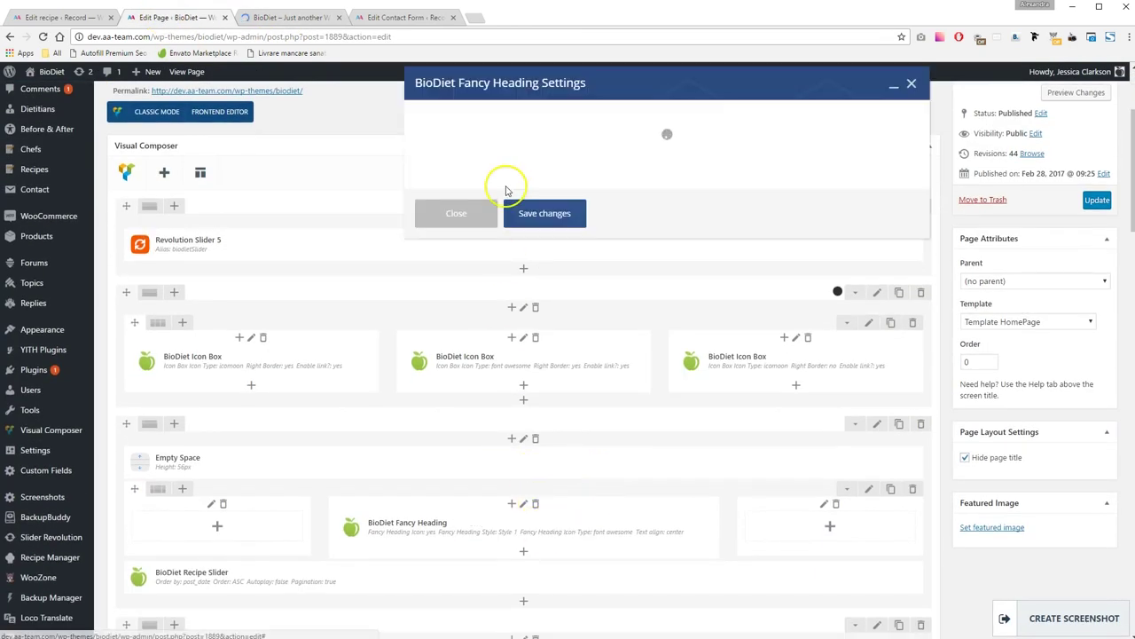
pyautogui.click(523, 202)
pyautogui.click(466, 237)
pyautogui.click(560, 471)
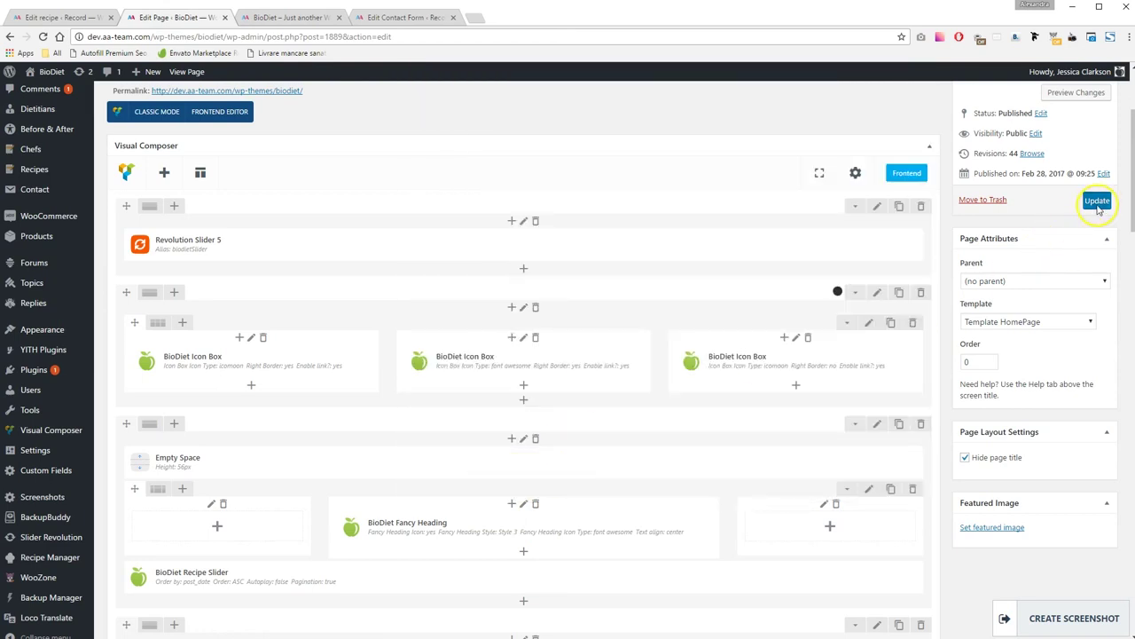
pyautogui.click(293, 18)
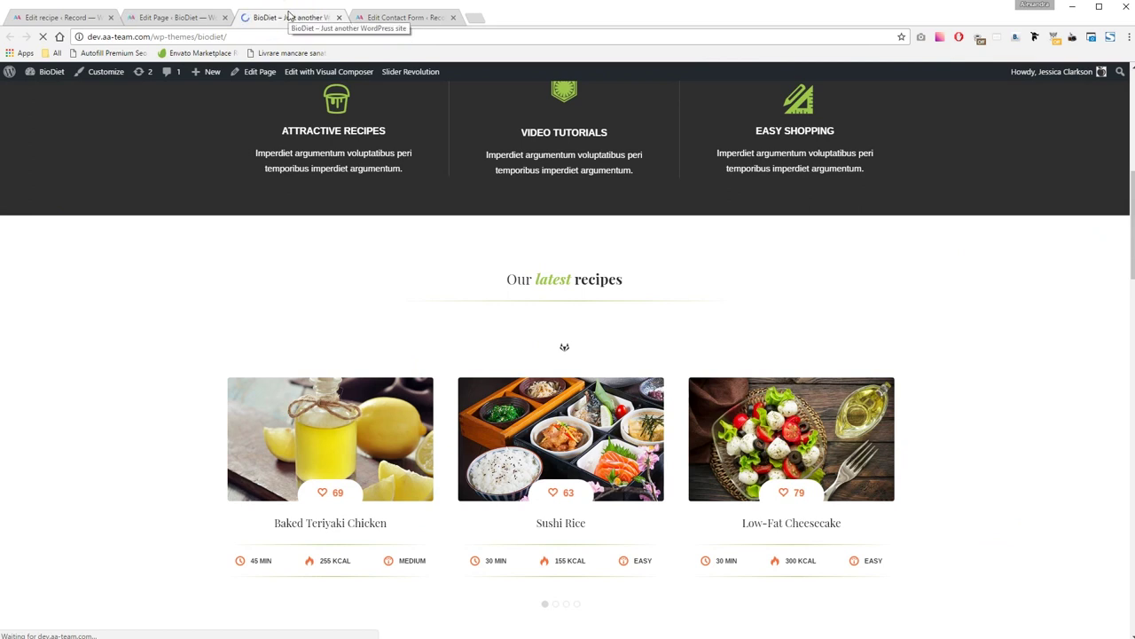
pyautogui.click(293, 24)
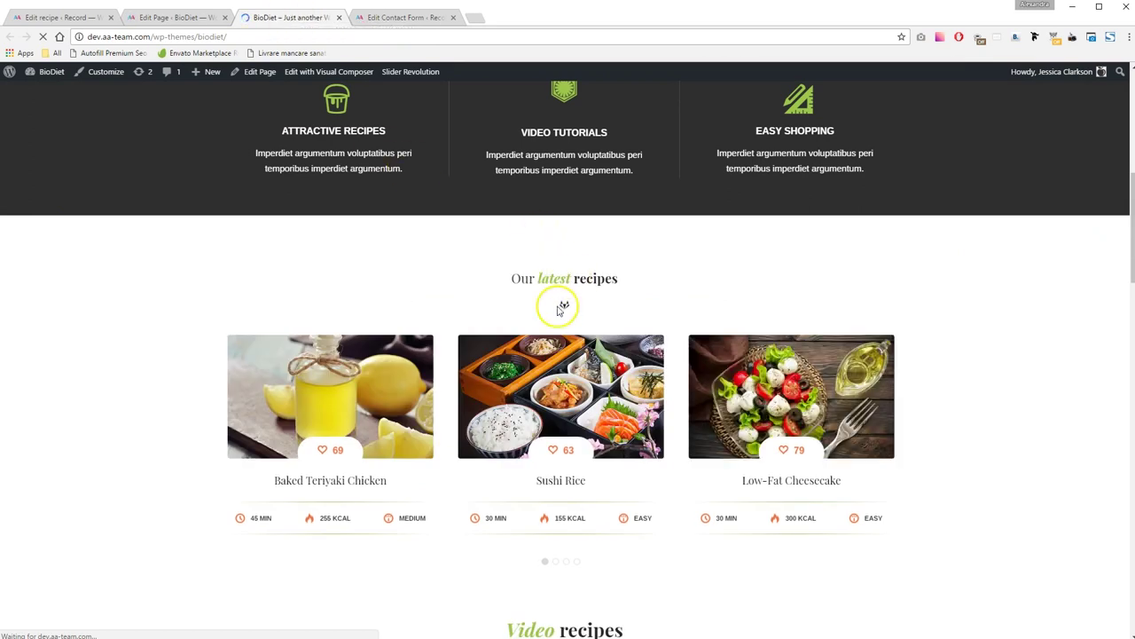
# Set the latest recipes Fancy Heading to Style 2, save and update the page, and reload the live homepage
pyautogui.click(203, 20)
pyautogui.scroll(-3, 524, 461)
pyautogui.click(546, 530)
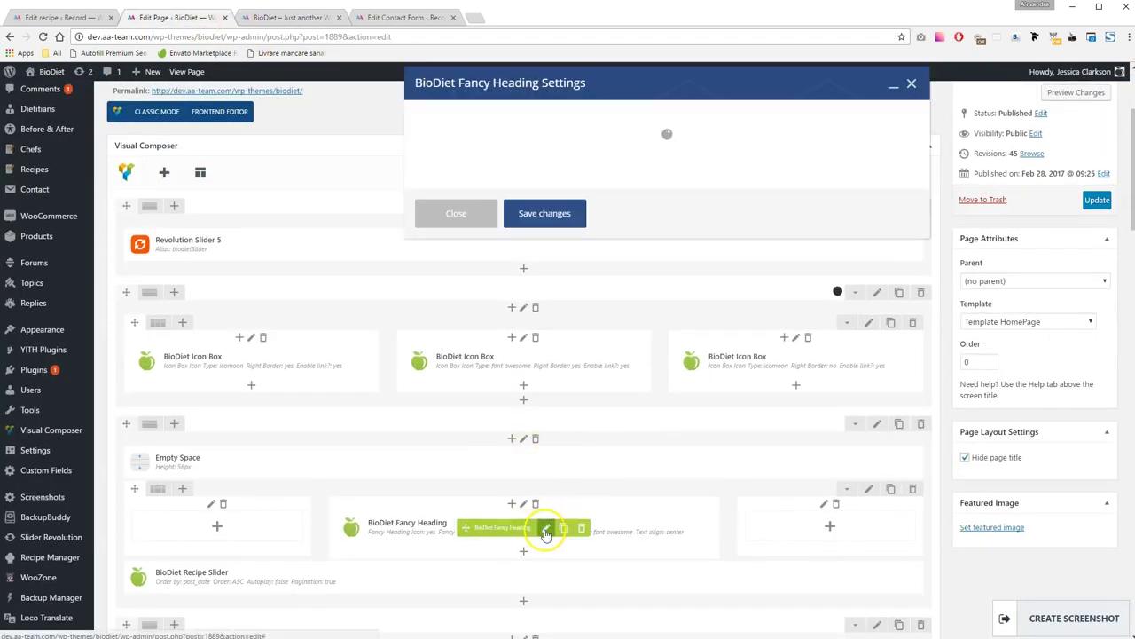
pyautogui.click(472, 199)
pyautogui.click(501, 222)
pyautogui.click(524, 477)
pyautogui.click(1097, 199)
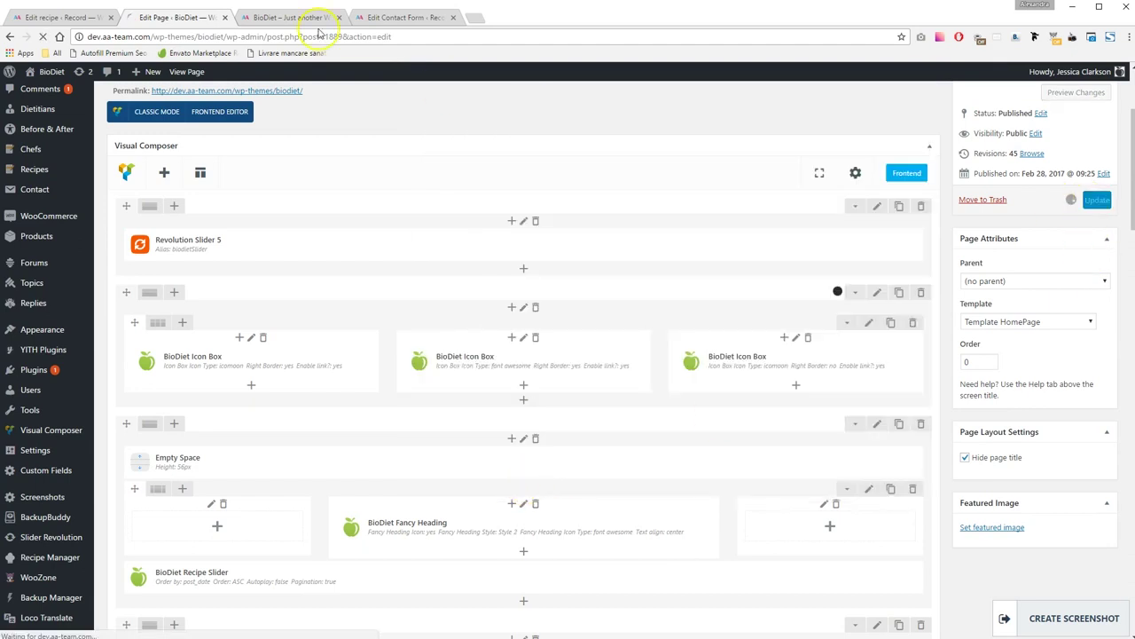
pyautogui.click(302, 16)
pyautogui.press('F5')
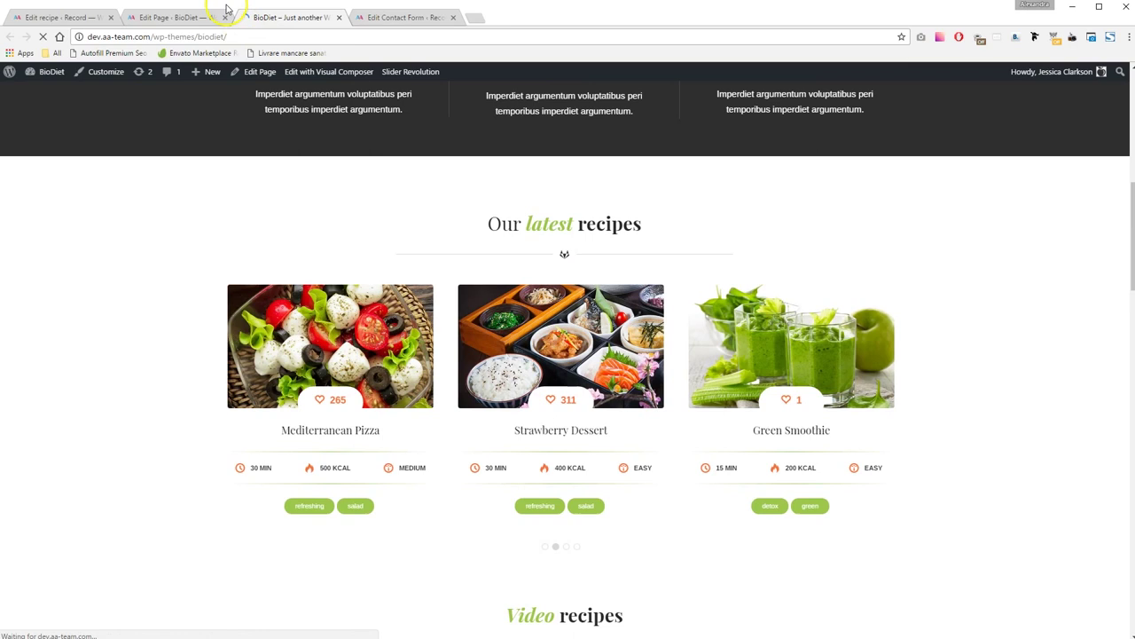
# Open the BioDiet Recipe Slider's settings, look at its ordering options, and set Autoplay to true
pyautogui.click(173, 17)
pyautogui.scroll(-5, 608, 322)
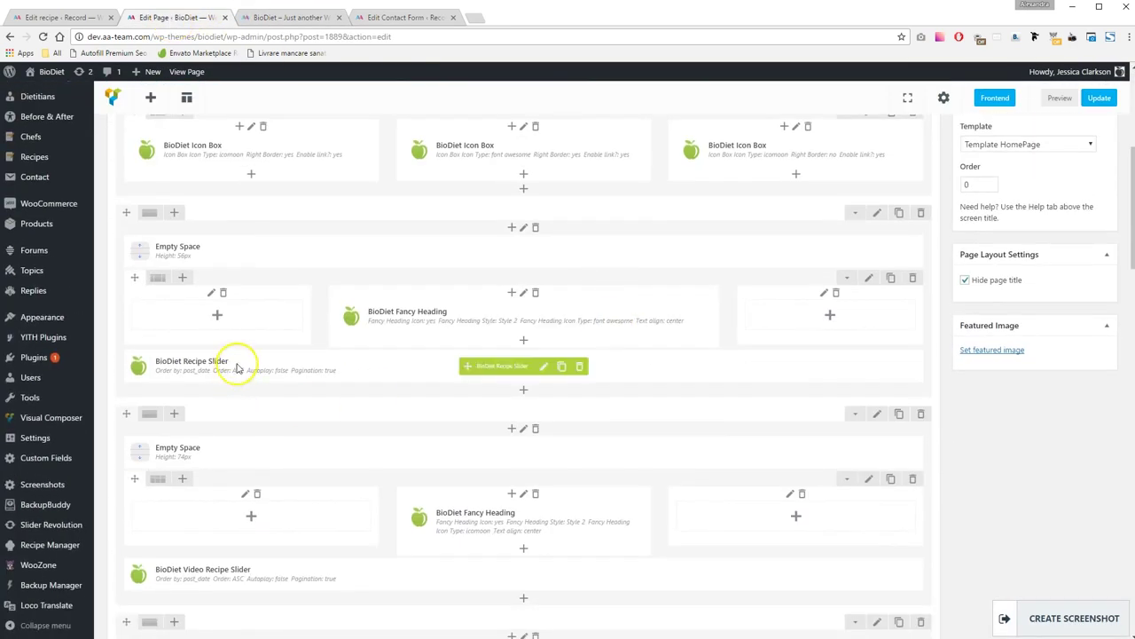
pyautogui.click(546, 366)
pyautogui.click(482, 134)
pyautogui.click(464, 189)
pyautogui.click(464, 195)
pyautogui.click(472, 302)
pyautogui.click(470, 314)
# Set the Recipe Slider's Pagination to false and save the element's changes
pyautogui.scroll(-3, 479, 284)
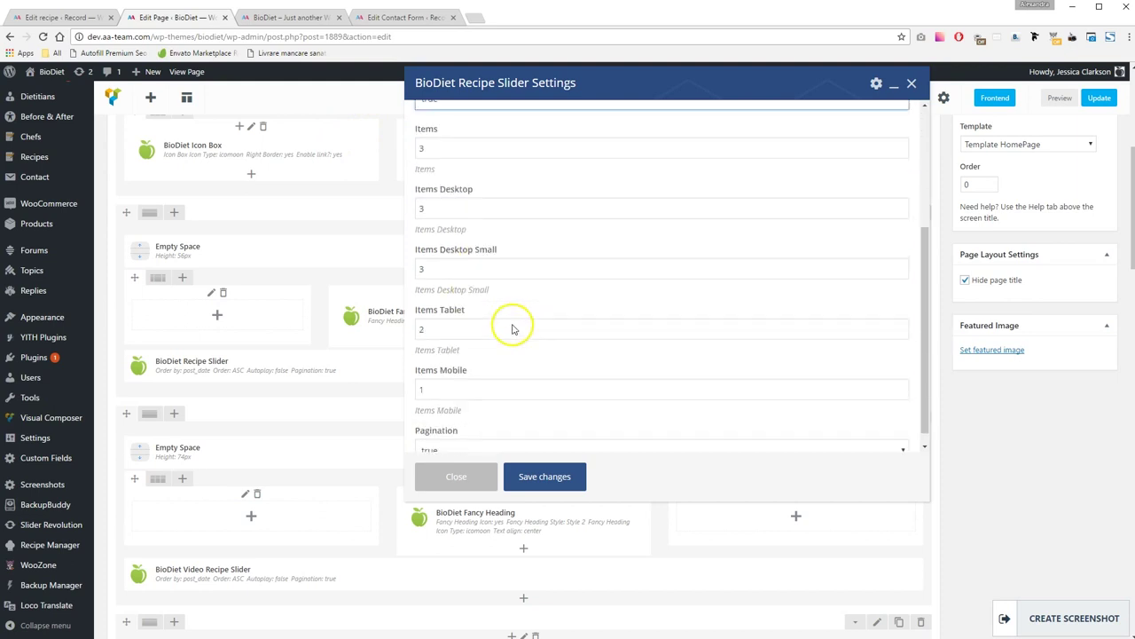
pyautogui.scroll(-3, 497, 346)
pyautogui.click(479, 436)
pyautogui.click(469, 464)
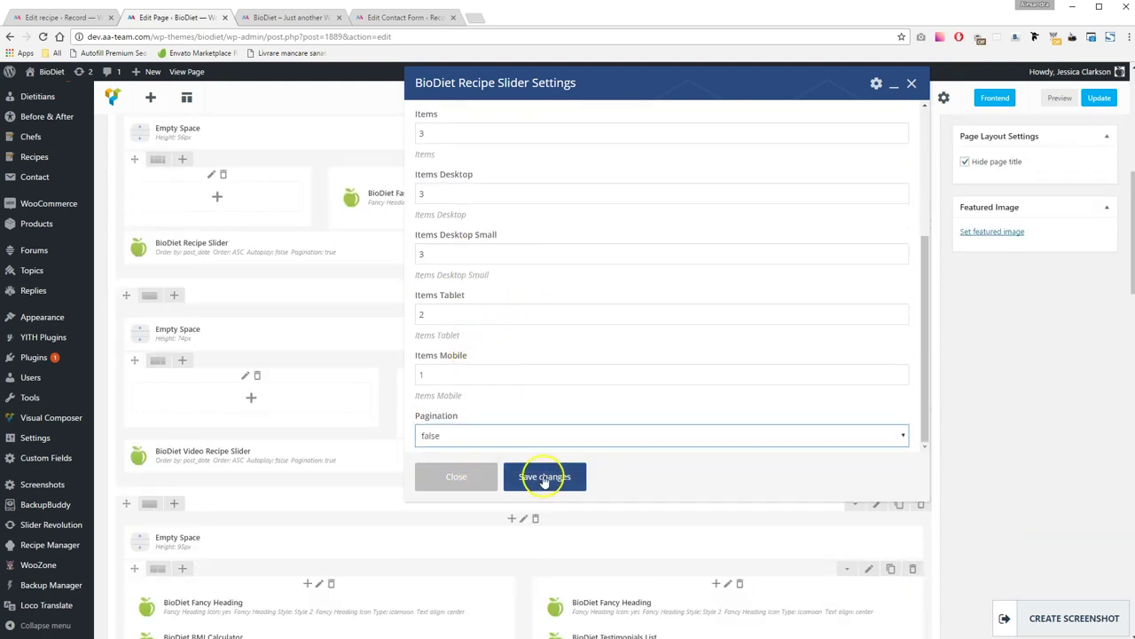
pyautogui.click(545, 477)
# Update the homepage and view the latest recipes and video recipes sections on the live site
pyautogui.click(1098, 99)
pyautogui.click(291, 17)
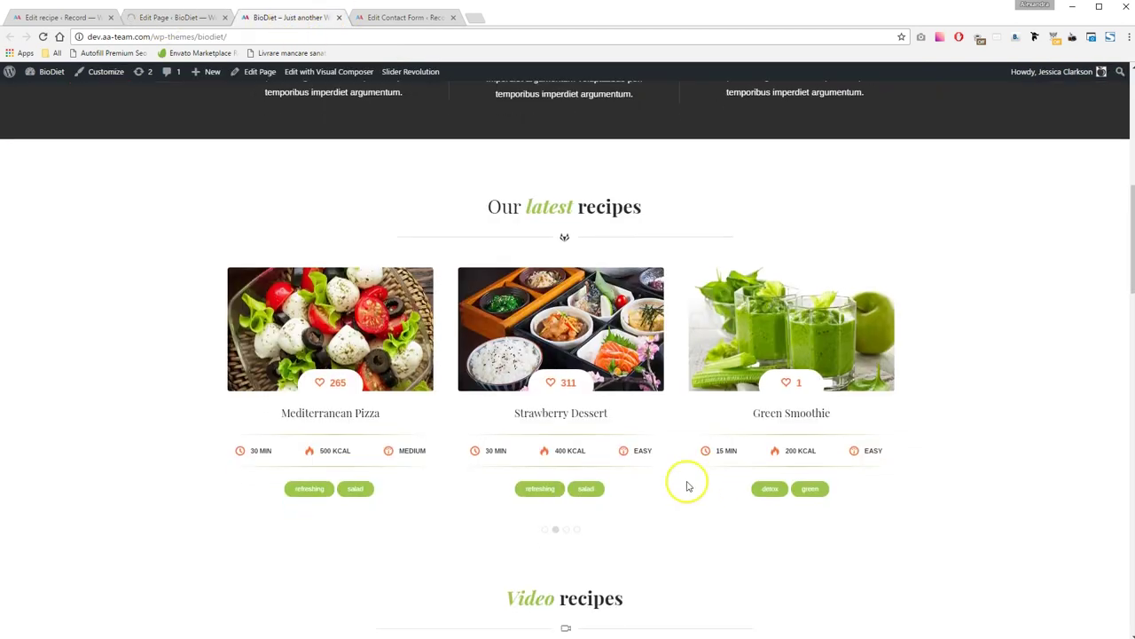
pyautogui.scroll(-1, 603, 453)
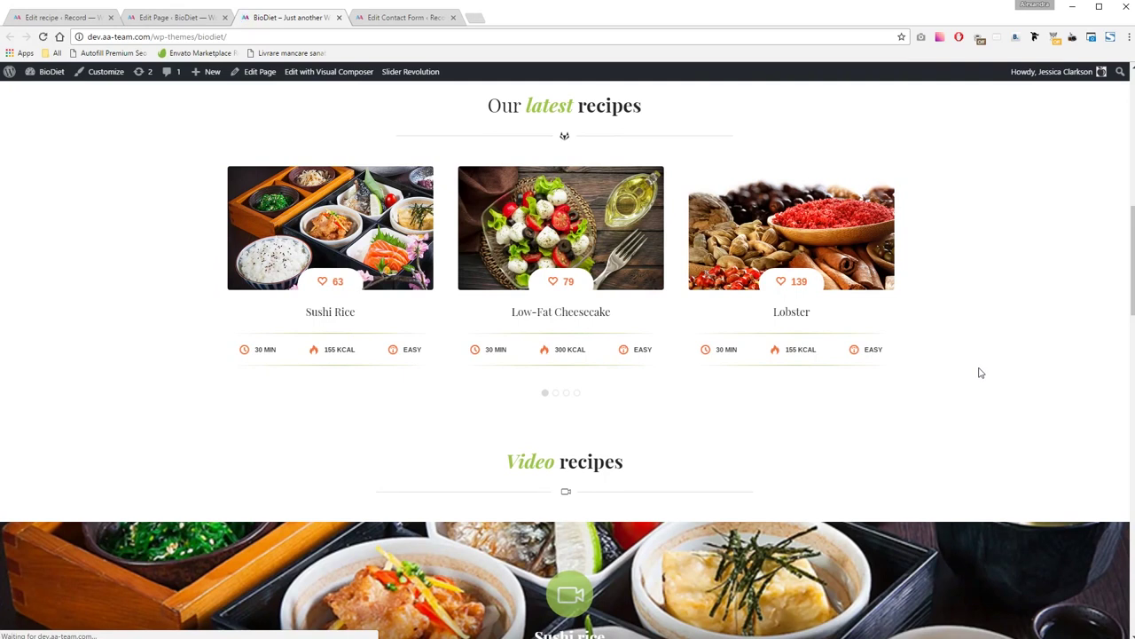
pyautogui.scroll(-3, 981, 372)
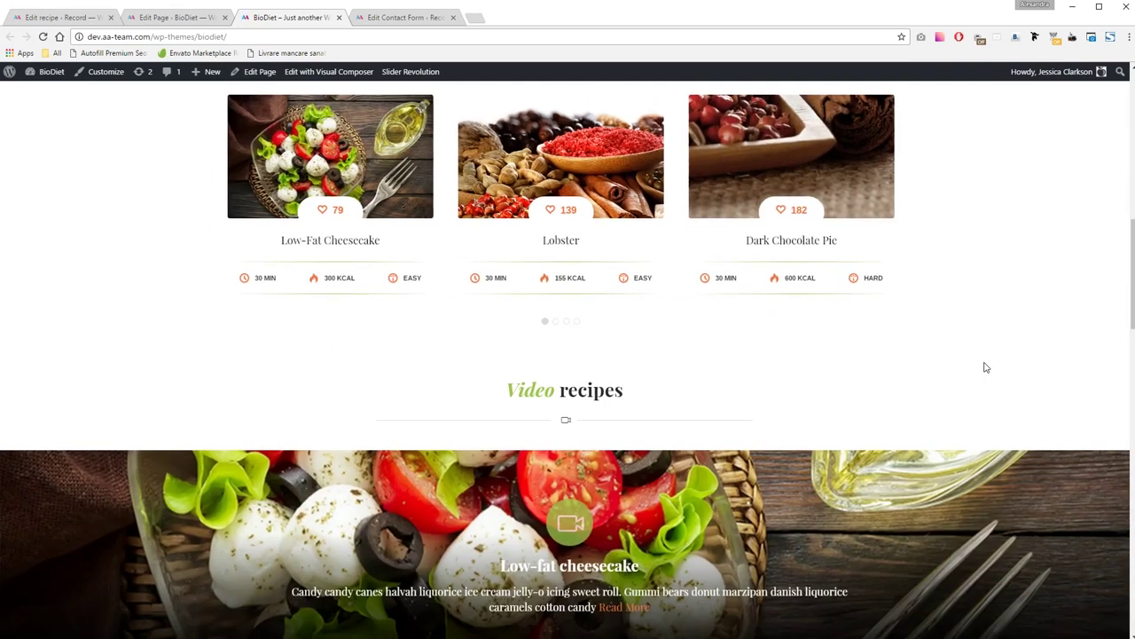
# Review the settings of the Fancy Heading above the Video Recipe Slider and close them without saving
pyautogui.click(167, 18)
pyautogui.scroll(-10, 575, 448)
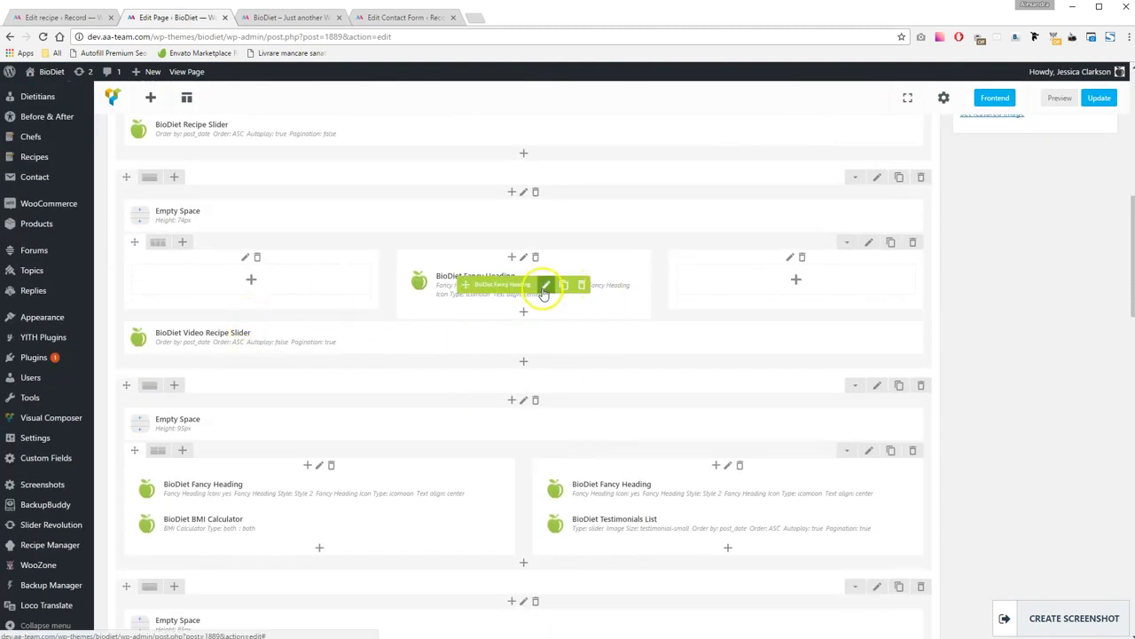
pyautogui.click(549, 285)
pyautogui.scroll(-2, 559, 311)
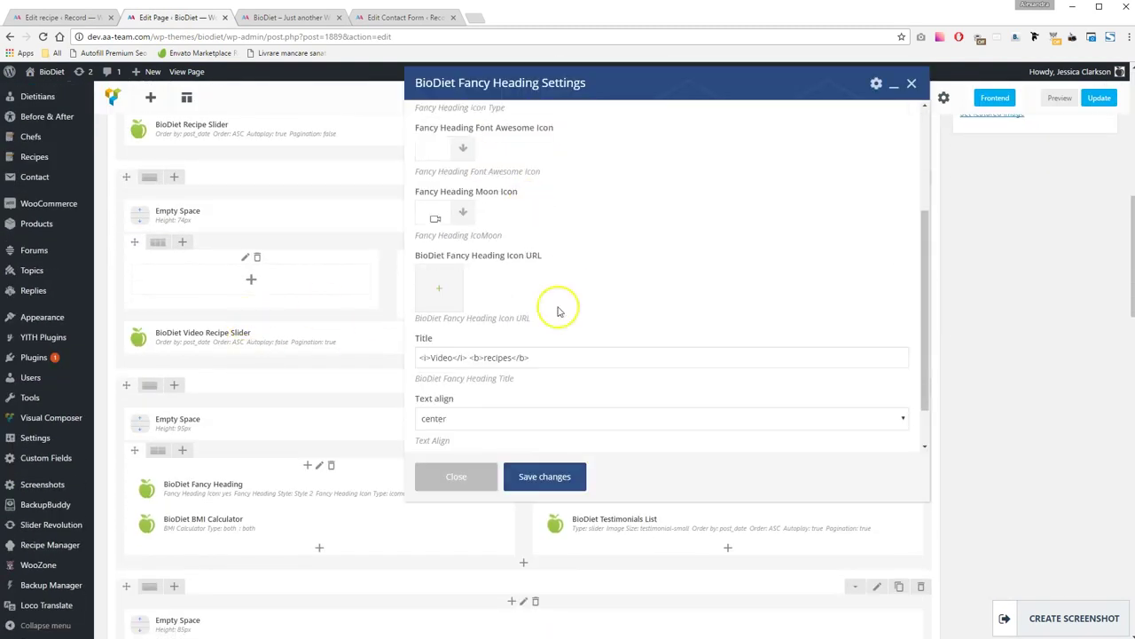
pyautogui.click(456, 477)
# Review the BioDiet Video Recipe Slider's ordering, autoplay, items and pagination settings, and close them without saving
pyautogui.moveTo(506, 344)
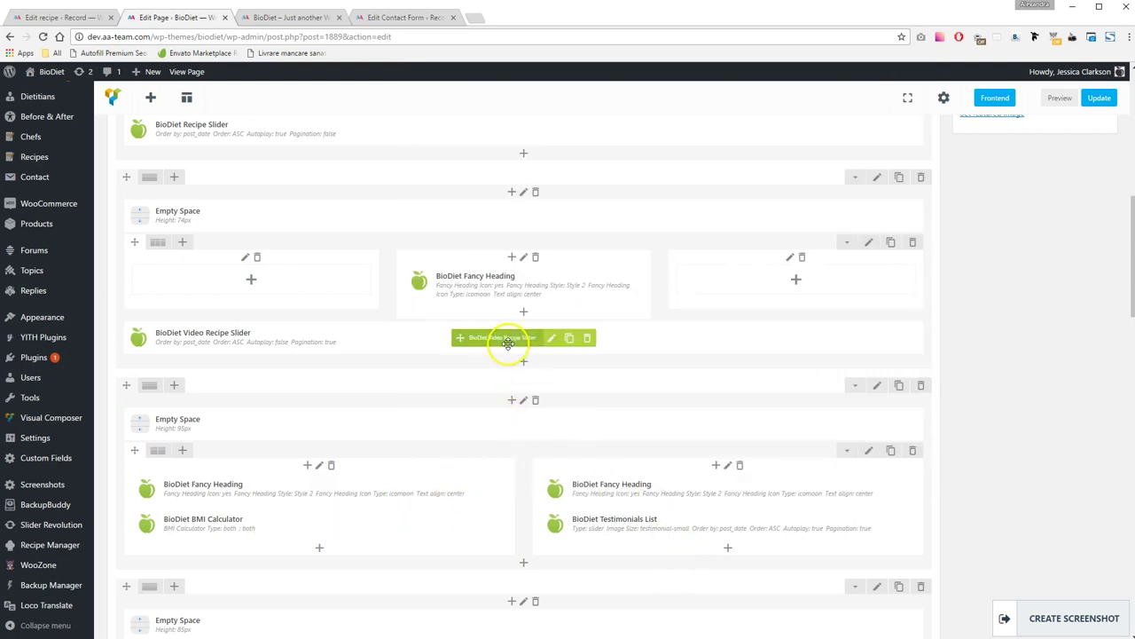
pyautogui.click(552, 340)
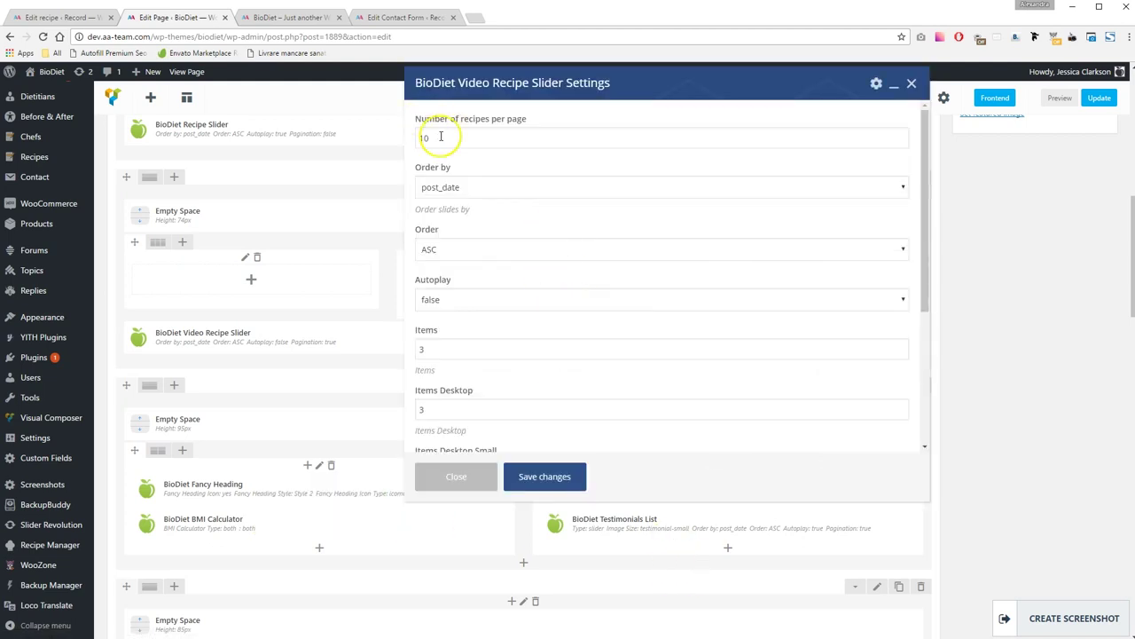
pyautogui.scroll(-1, 463, 302)
pyautogui.click(469, 183)
pyautogui.click(468, 185)
pyautogui.doubleClick(441, 231)
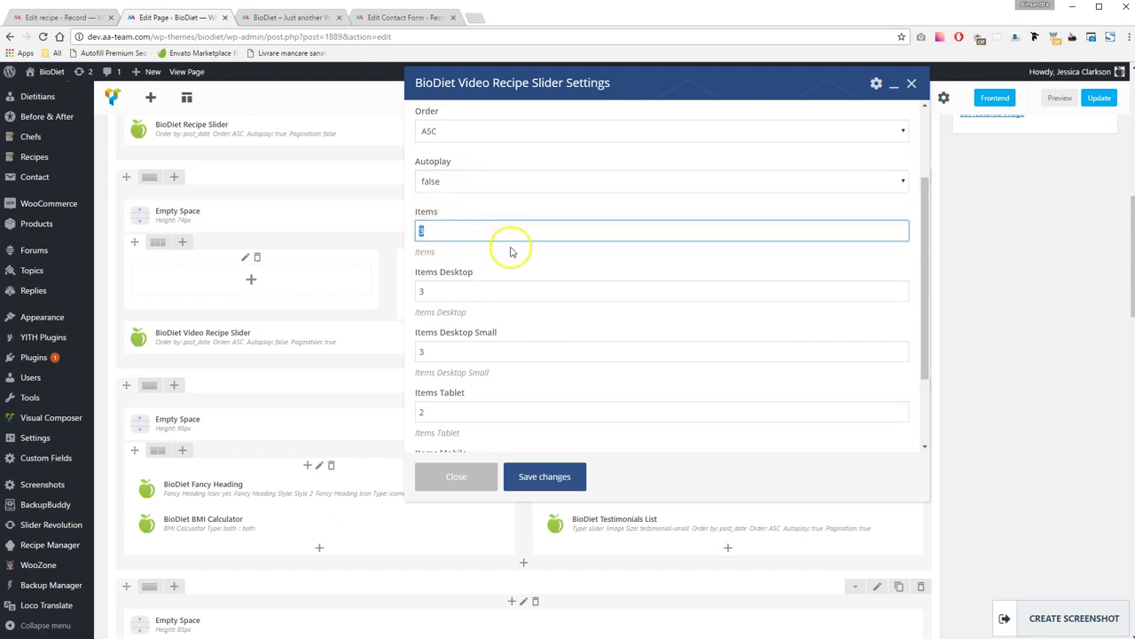
pyautogui.scroll(-4, 502, 266)
pyautogui.click(470, 486)
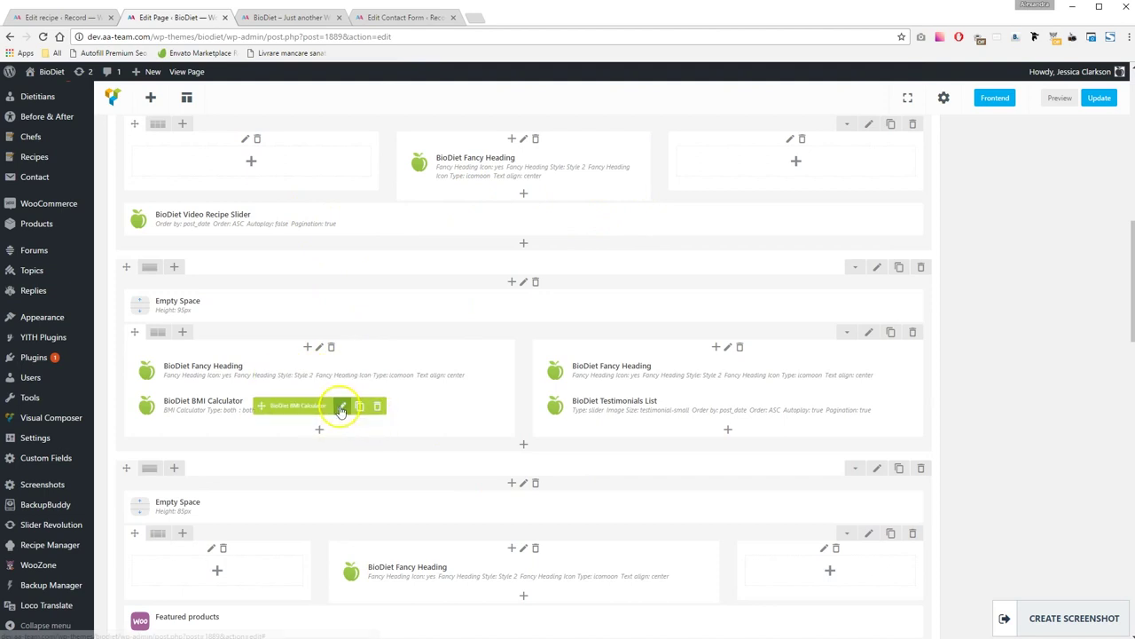
# Open the BioDiet BMI Calculator settings and review the calculator type, underweight limit, info text and normal weight limits
pyautogui.click(342, 406)
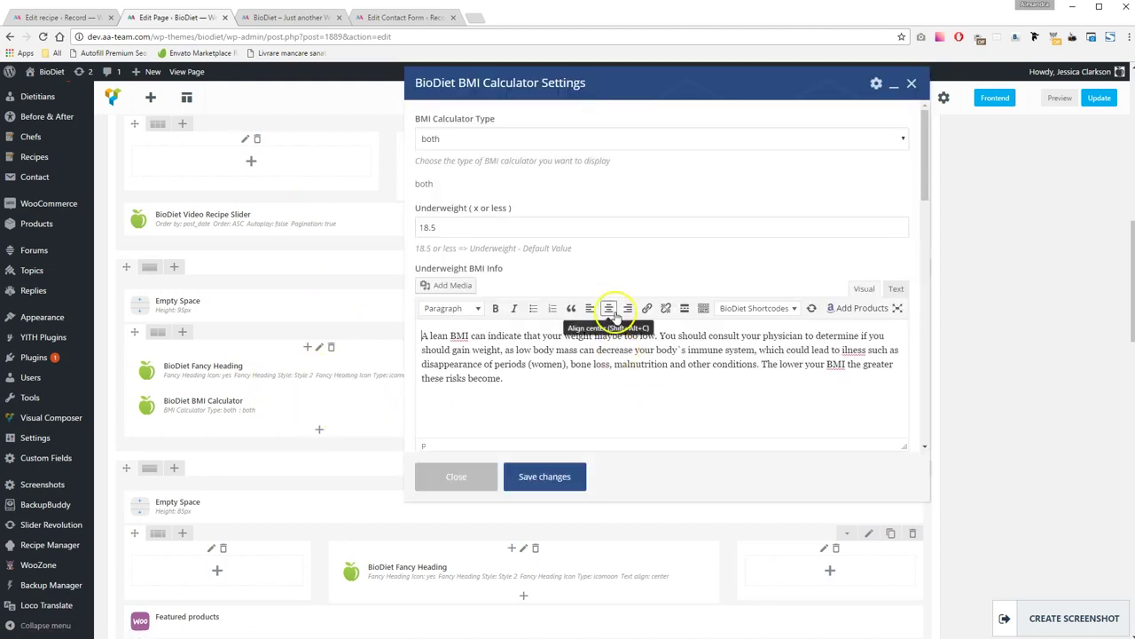
pyautogui.click(430, 139)
pyautogui.click(461, 180)
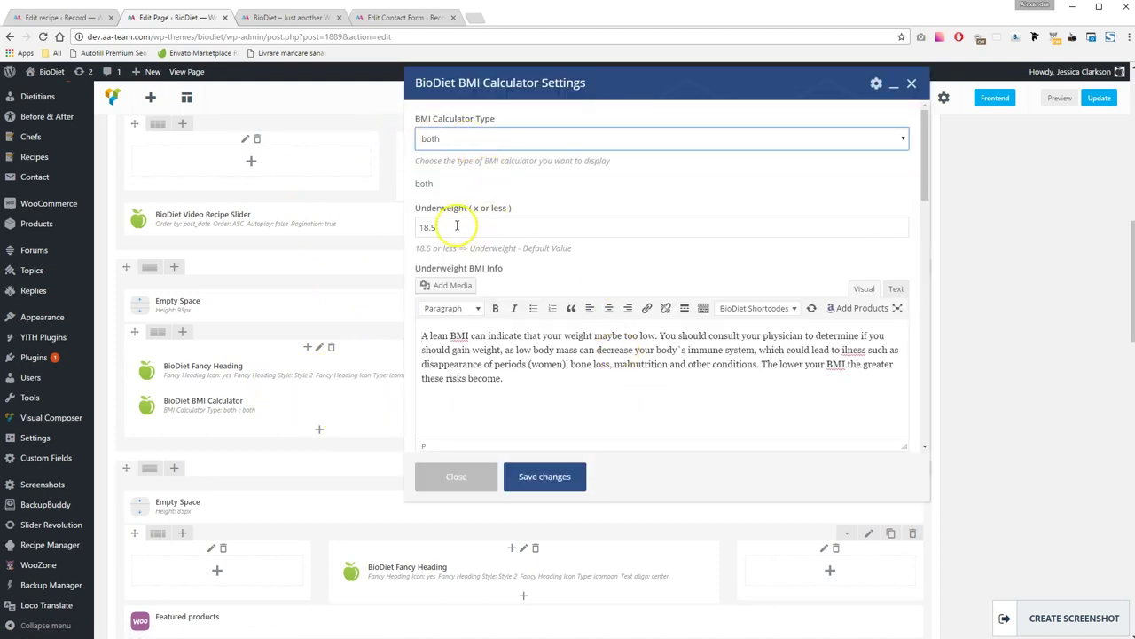
pyautogui.doubleClick(457, 225)
pyautogui.scroll(-1, 515, 346)
pyautogui.tripleClick(451, 322)
pyautogui.click(545, 338)
pyautogui.scroll(-3, 545, 338)
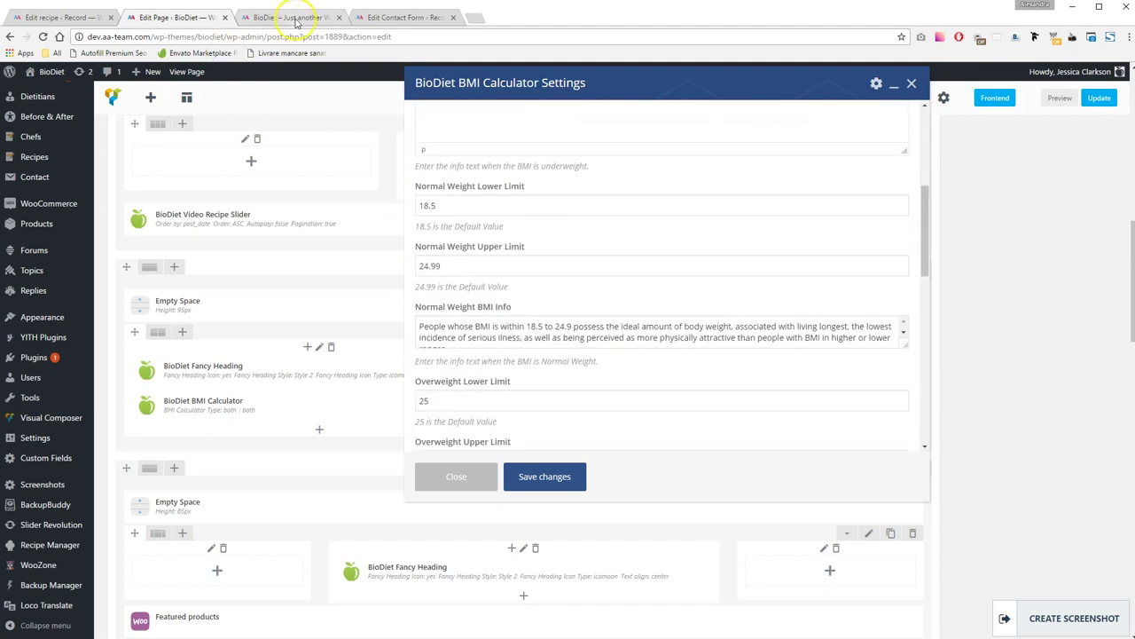
# Test the Imperial BMI calculator on the live homepage with 120 ft, 150 in and a weight in pounds
pyautogui.click(293, 17)
pyautogui.scroll(-3, 441, 346)
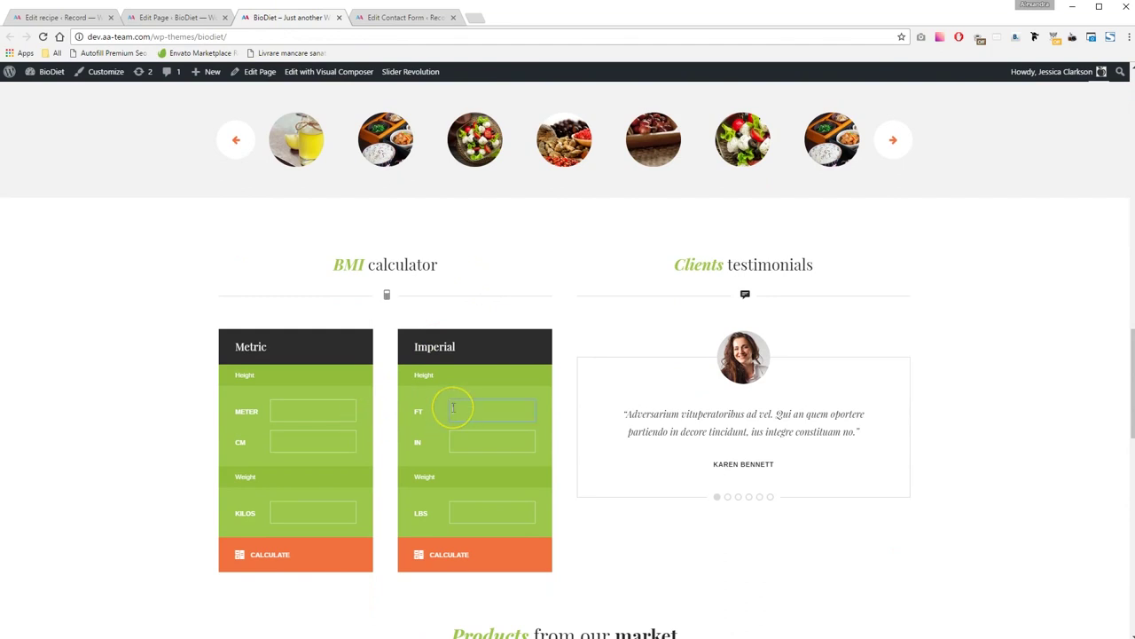
pyautogui.write('120')
pyautogui.click(468, 434)
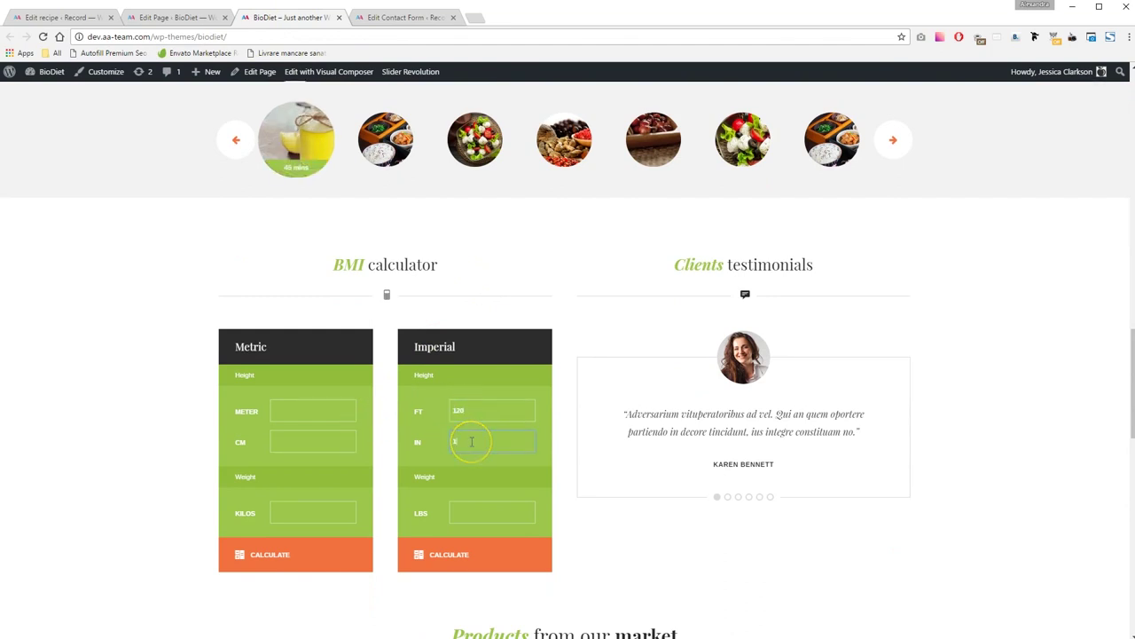
pyautogui.click(532, 520)
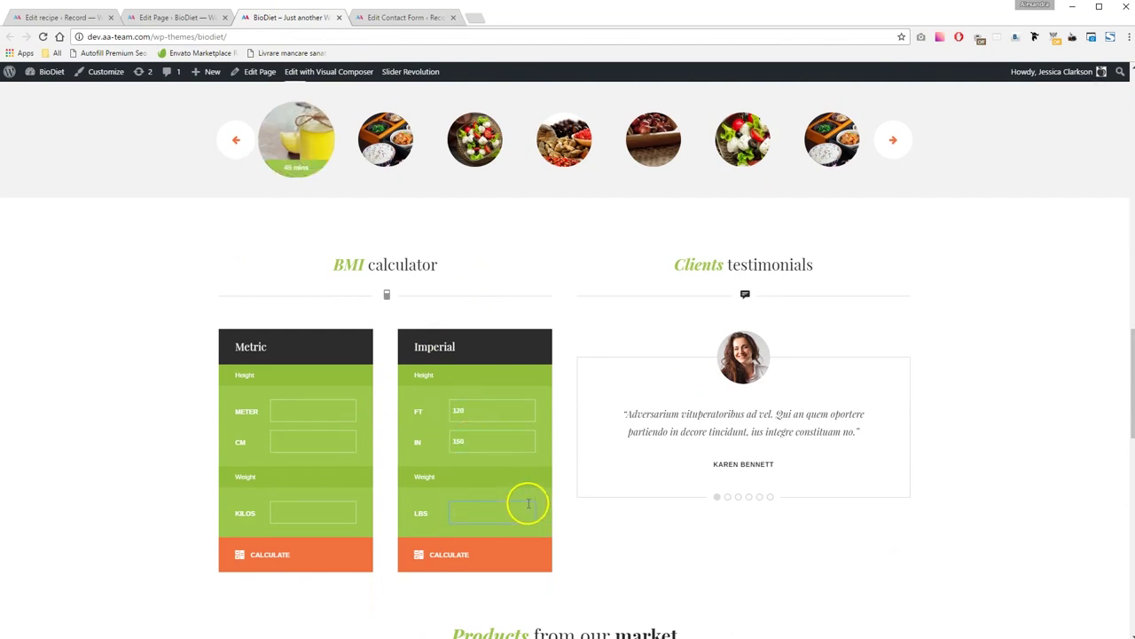
pyautogui.click(424, 554)
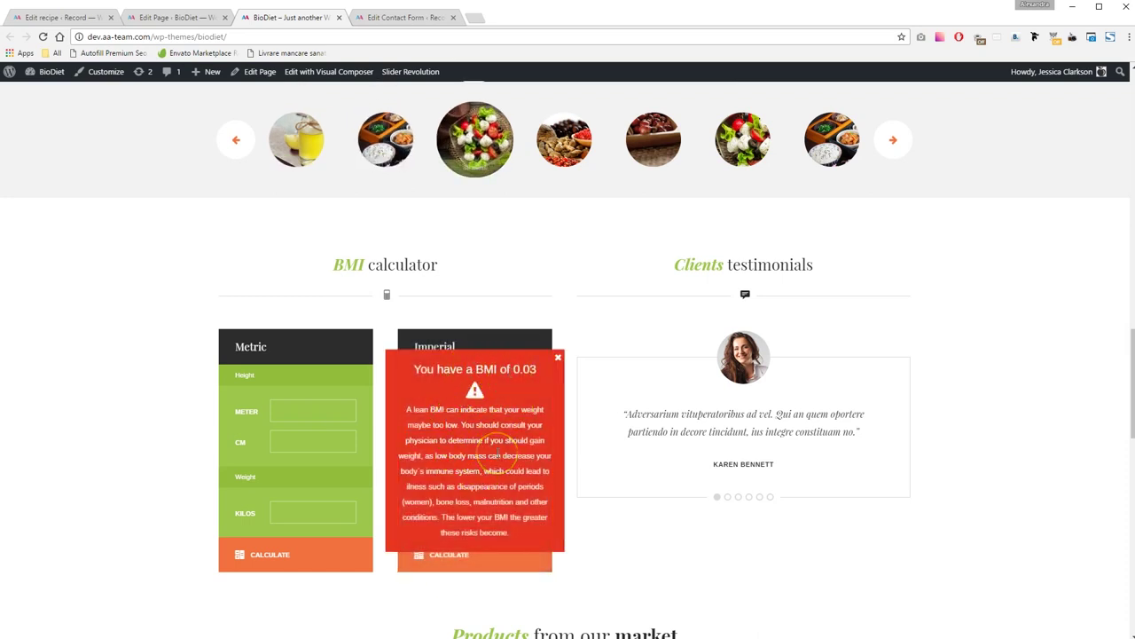
# Review the BMI Calculator's remaining overweight, obesity and morbid obesity limits and info texts, and close the settings without saving
pyautogui.click(181, 17)
pyautogui.click(524, 346)
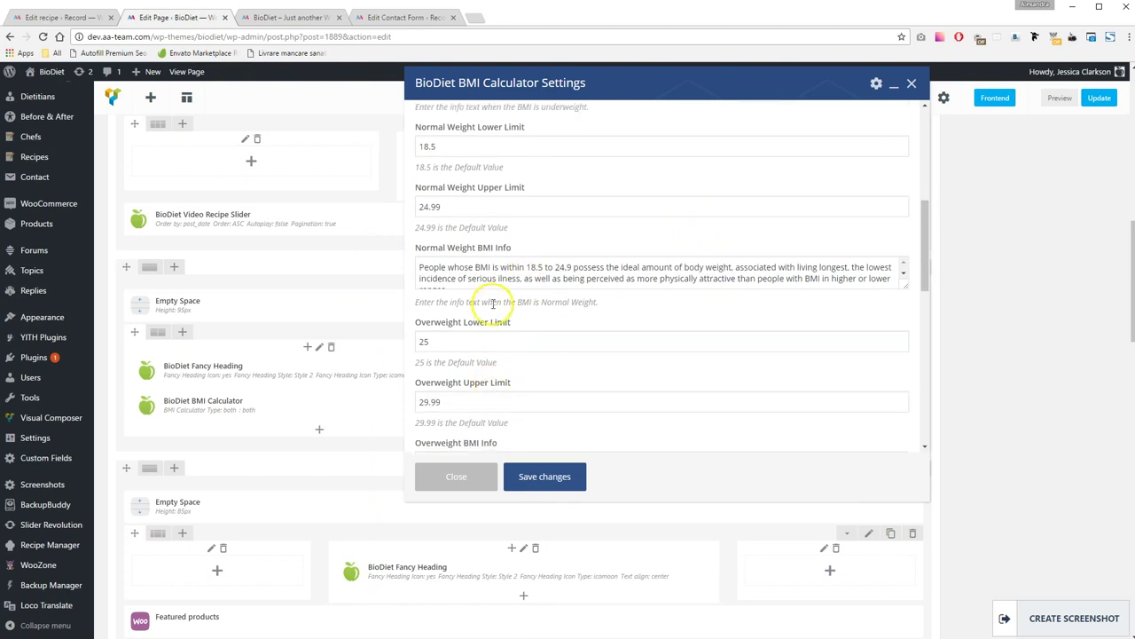
pyautogui.scroll(-3, 550, 350)
pyautogui.scroll(-10, 550, 390)
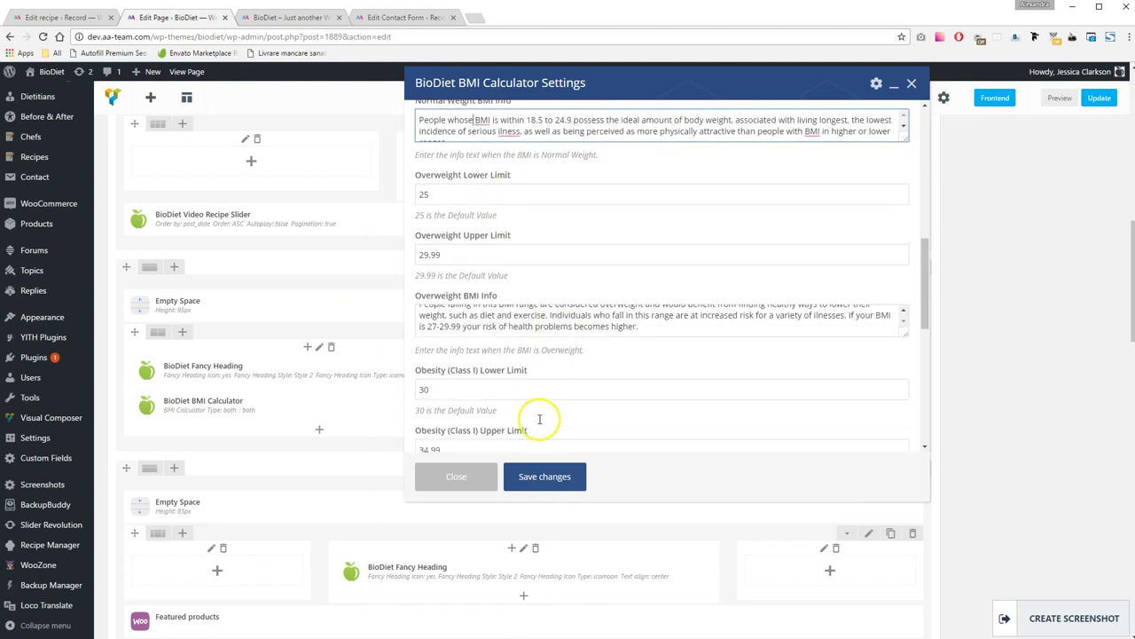
pyautogui.scroll(-3, 533, 399)
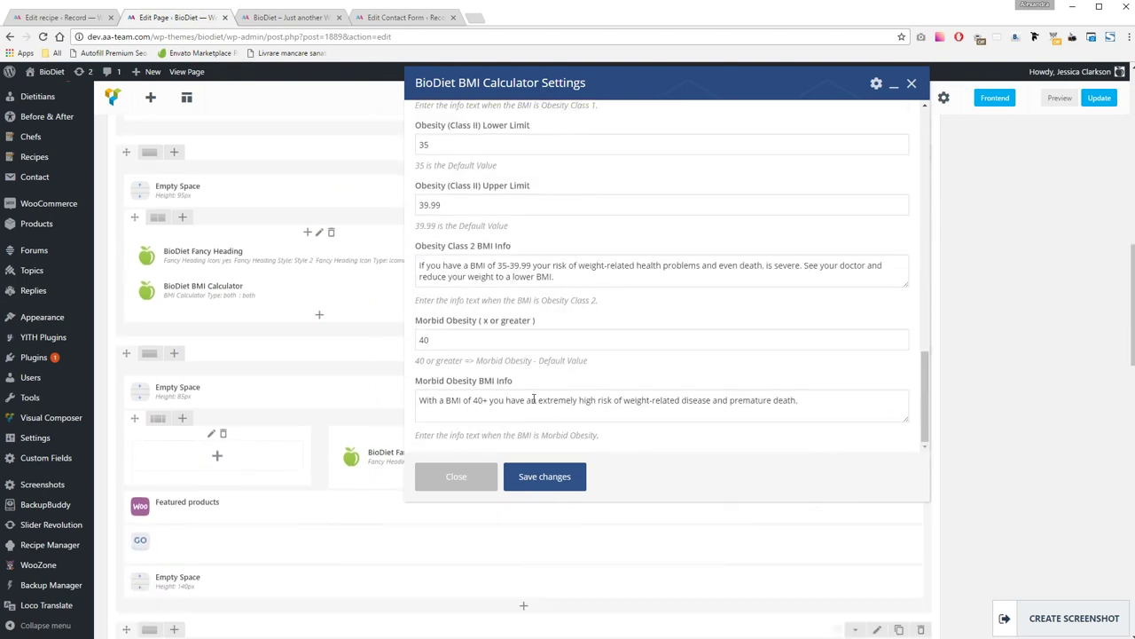
pyautogui.click(479, 475)
pyautogui.click(456, 476)
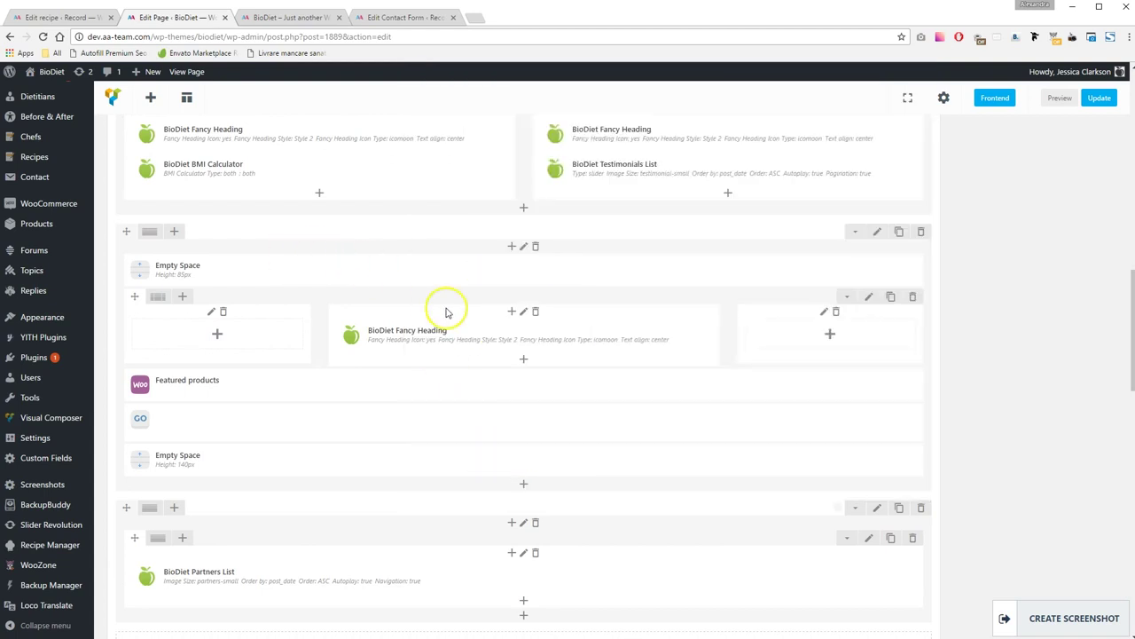
# Open the BioDiet Testimonials List settings and review its type, image size, testimonials per page, ordering, autoplay and pagination
pyautogui.scroll(2, 449, 310)
pyautogui.moveTo(721, 364)
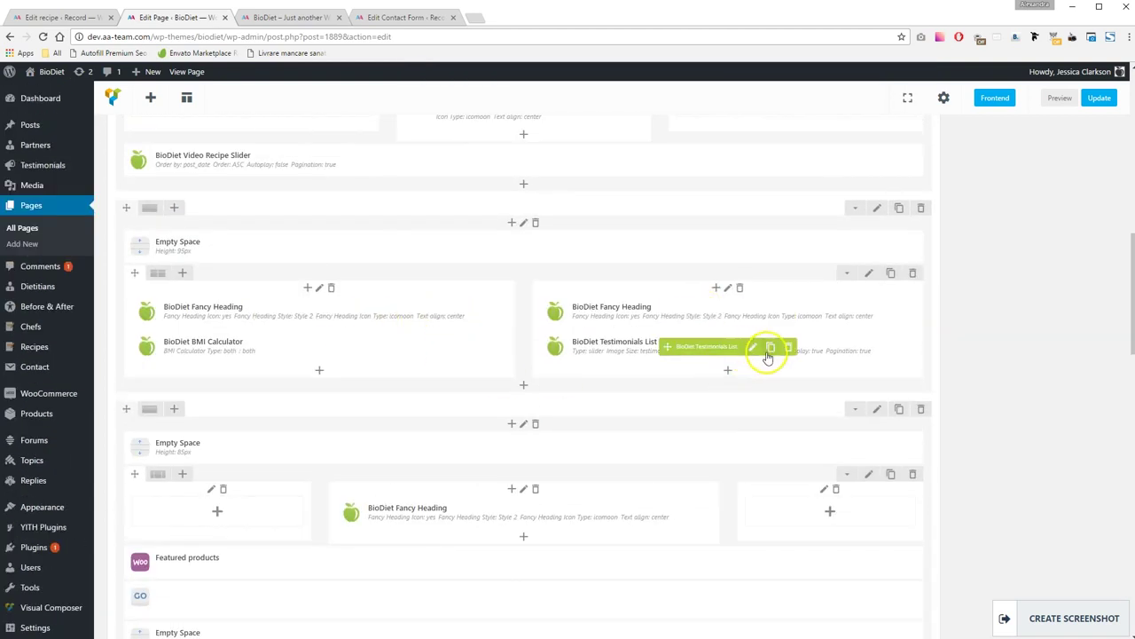
pyautogui.click(753, 347)
pyautogui.click(499, 139)
pyautogui.click(496, 156)
pyautogui.click(506, 189)
pyautogui.click(506, 182)
pyautogui.scroll(-1, 501, 363)
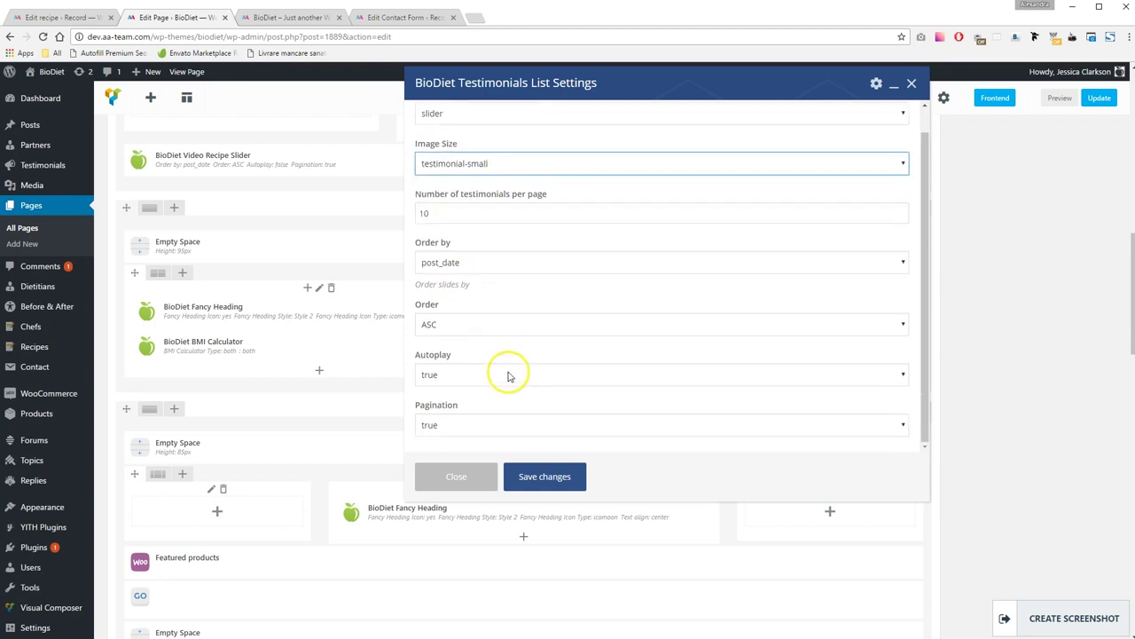
pyautogui.scroll(-1, 508, 376)
pyautogui.click(454, 215)
# Browse several slides of the Clients testimonials slider on the live homepage, and close the Testimonials List settings without saving
pyautogui.click(285, 18)
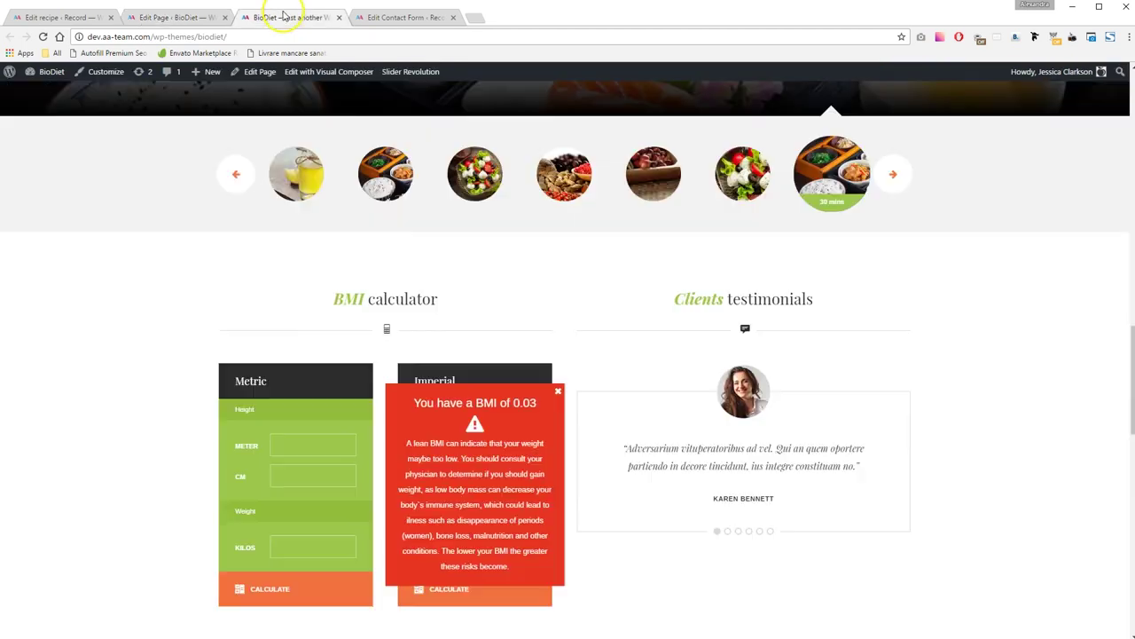
pyautogui.click(727, 498)
pyautogui.click(738, 520)
pyautogui.click(749, 518)
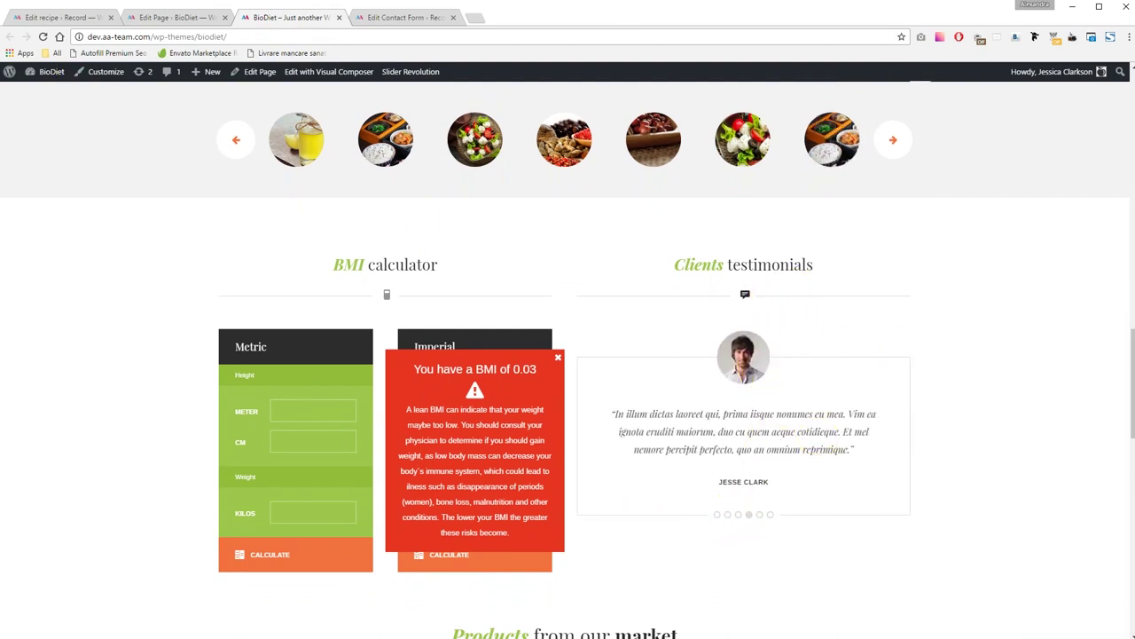
pyautogui.hotkey('ctrl', 'shift', 'Tab')
pyautogui.click(456, 474)
# Review the settings of the button below Featured products, compare it with the live "Visit our market" button, and close them without saving
pyautogui.scroll(-2, 393, 337)
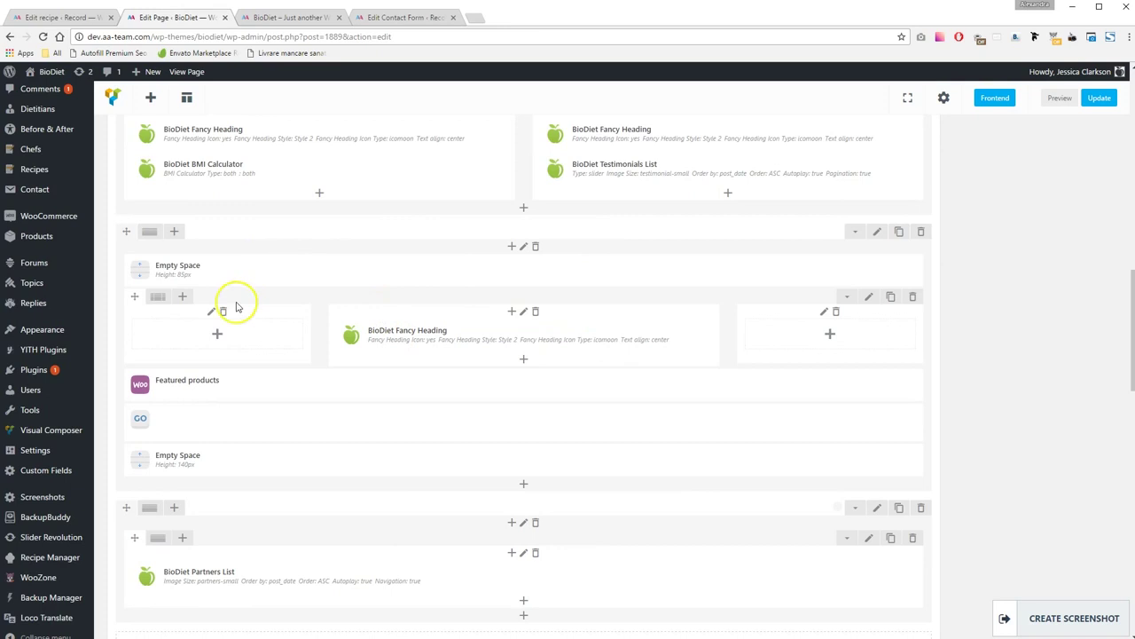
pyautogui.click(528, 425)
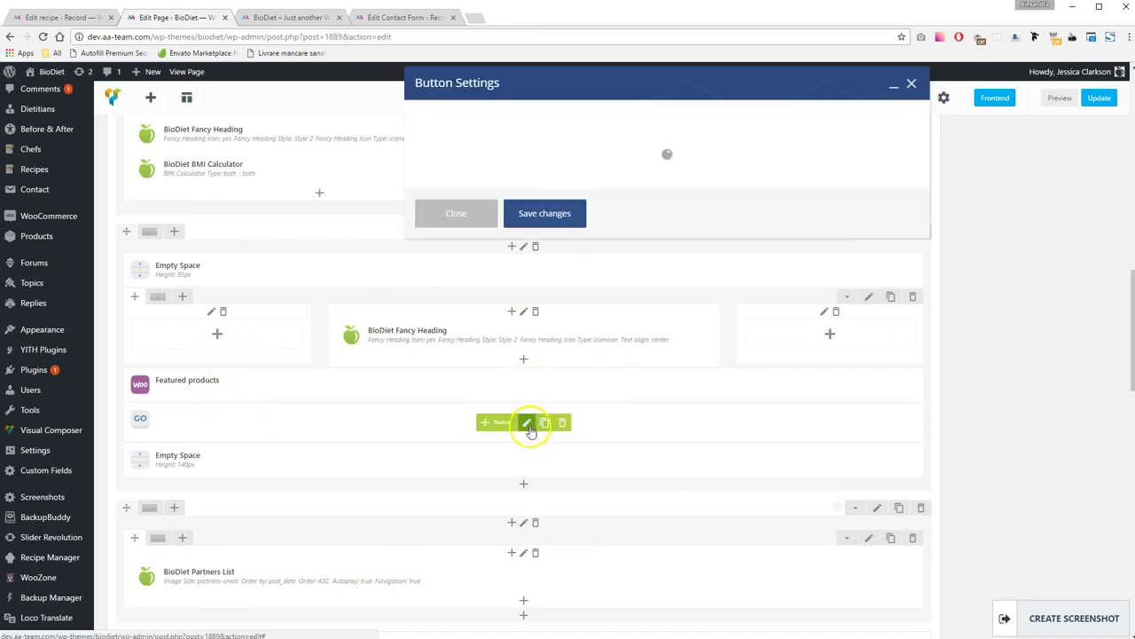
pyautogui.tripleClick(450, 167)
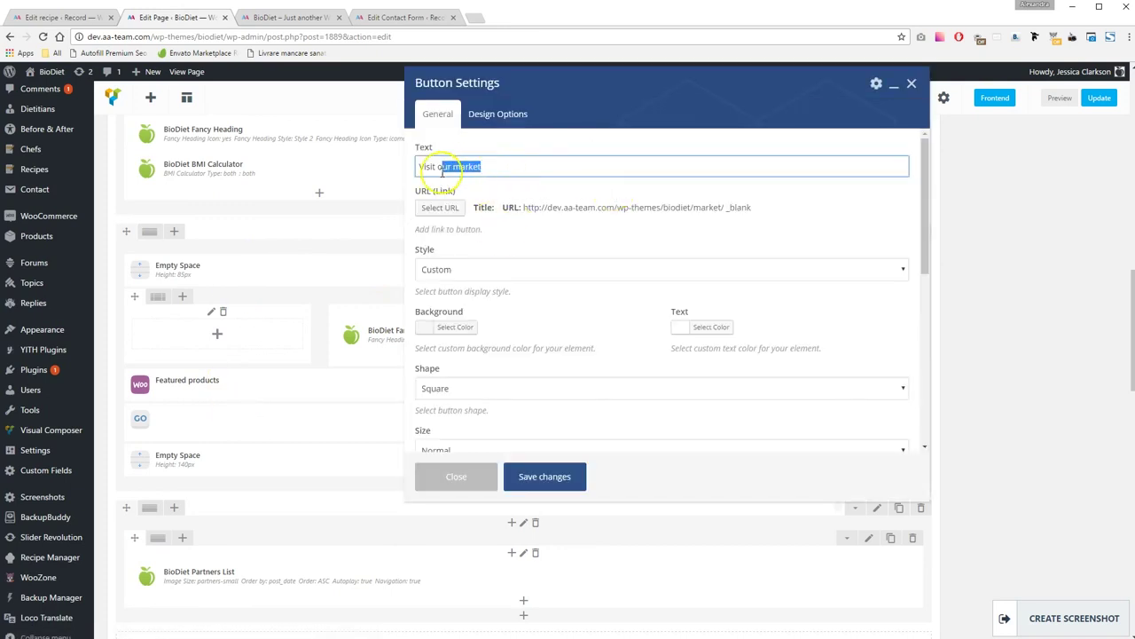
pyautogui.click(293, 17)
pyautogui.scroll(-5, 570, 486)
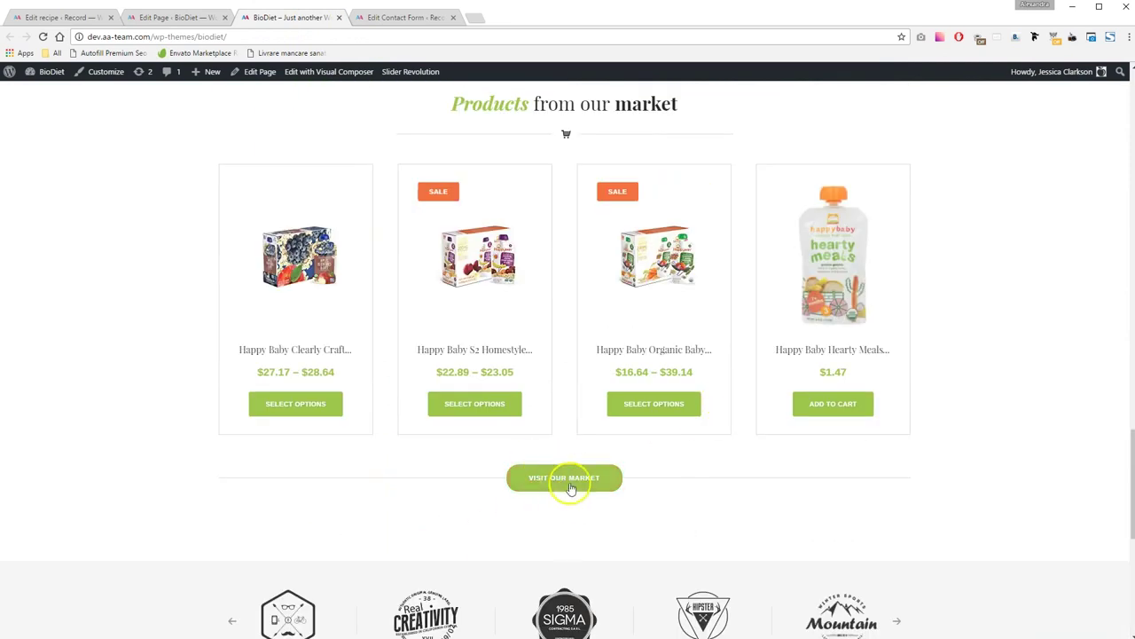
pyautogui.click(177, 18)
pyautogui.click(456, 474)
# Open the BioDiet Partners List settings and review the image size, partners per page, ordering, autoplay, navigation and item counts
pyautogui.scroll(-3, 533, 465)
pyautogui.click(542, 400)
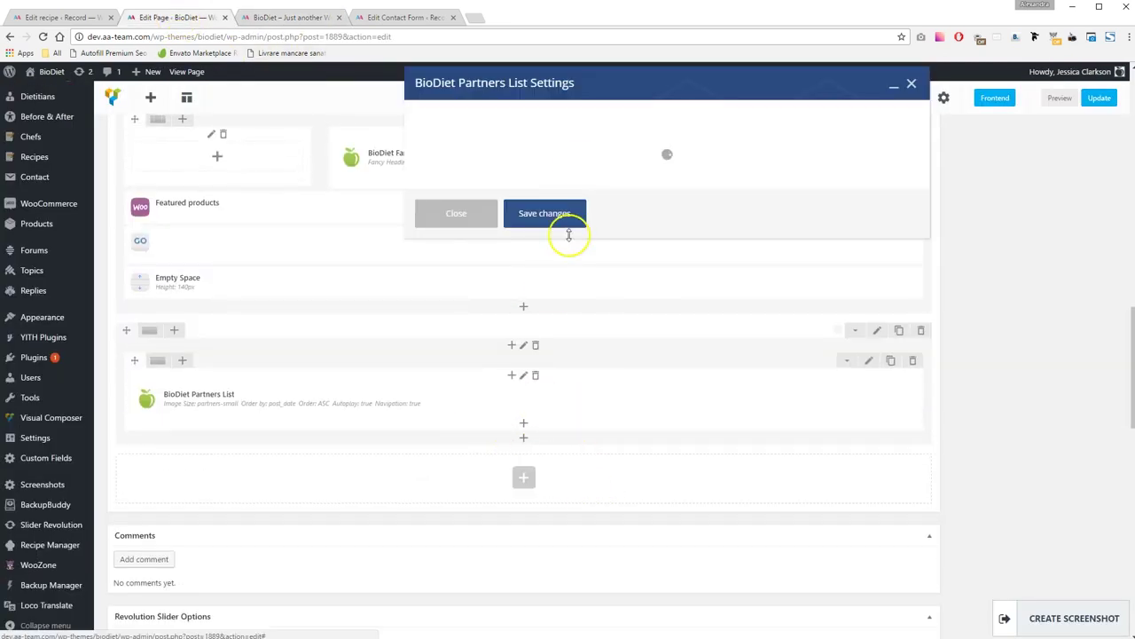
pyautogui.click(485, 190)
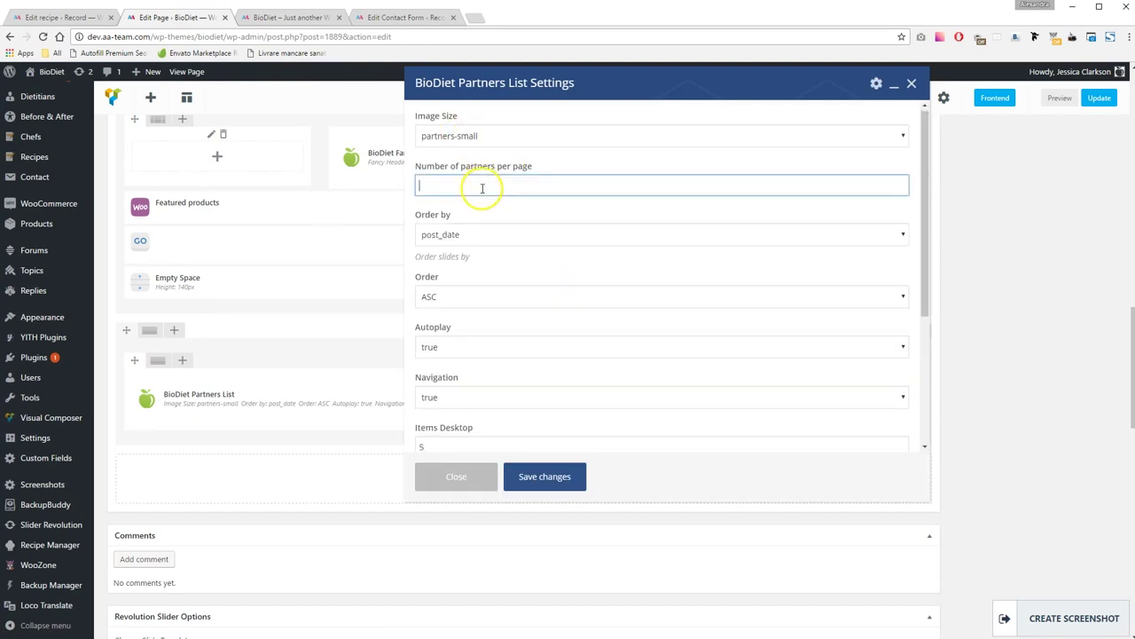
pyautogui.scroll(-3, 524, 322)
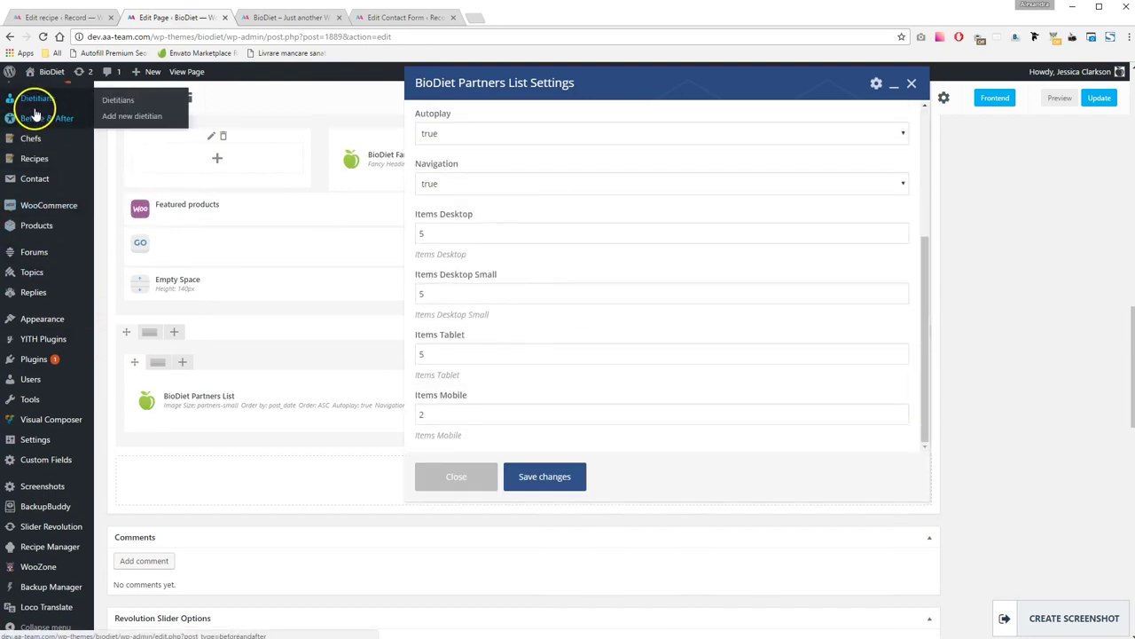
# View the list of all partners in a separate browser tab, and close the Partners List settings without saving
pyautogui.scroll(4, 38, 115)
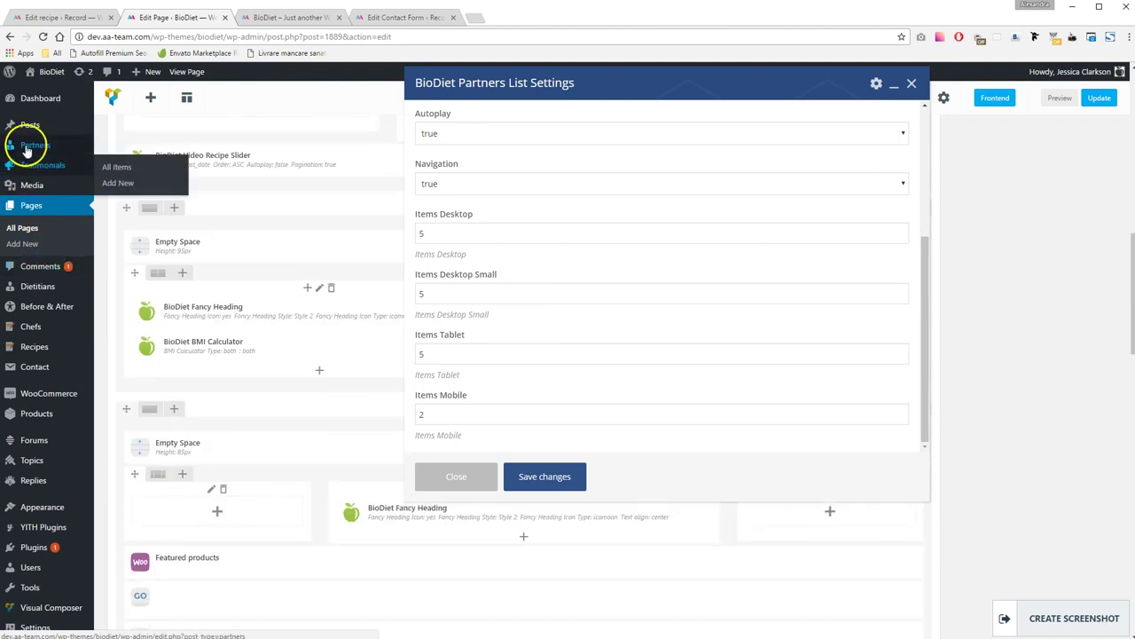
pyautogui.middleClick(36, 145)
pyautogui.click(388, 20)
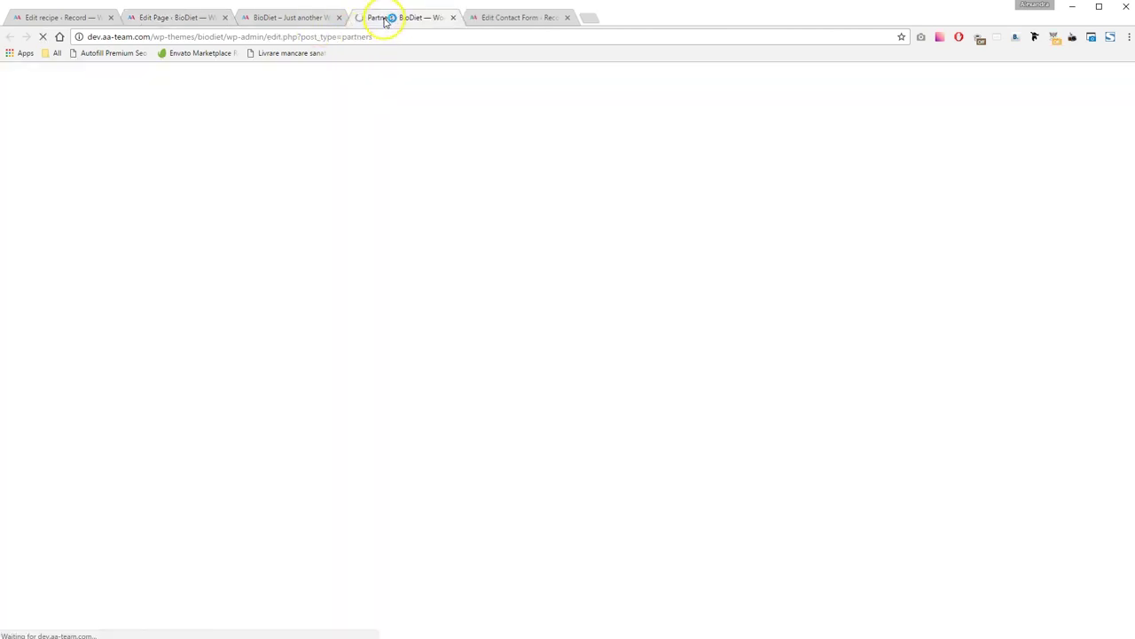
pyautogui.scroll(-2, 754, 451)
pyautogui.scroll(2, 279, 400)
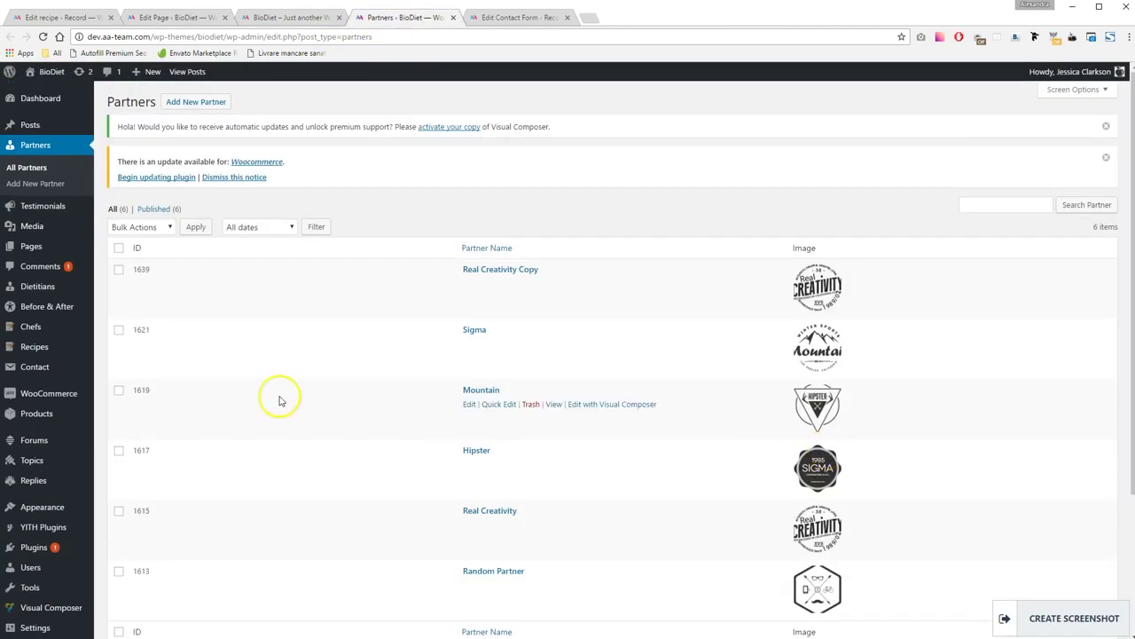
pyautogui.click(178, 18)
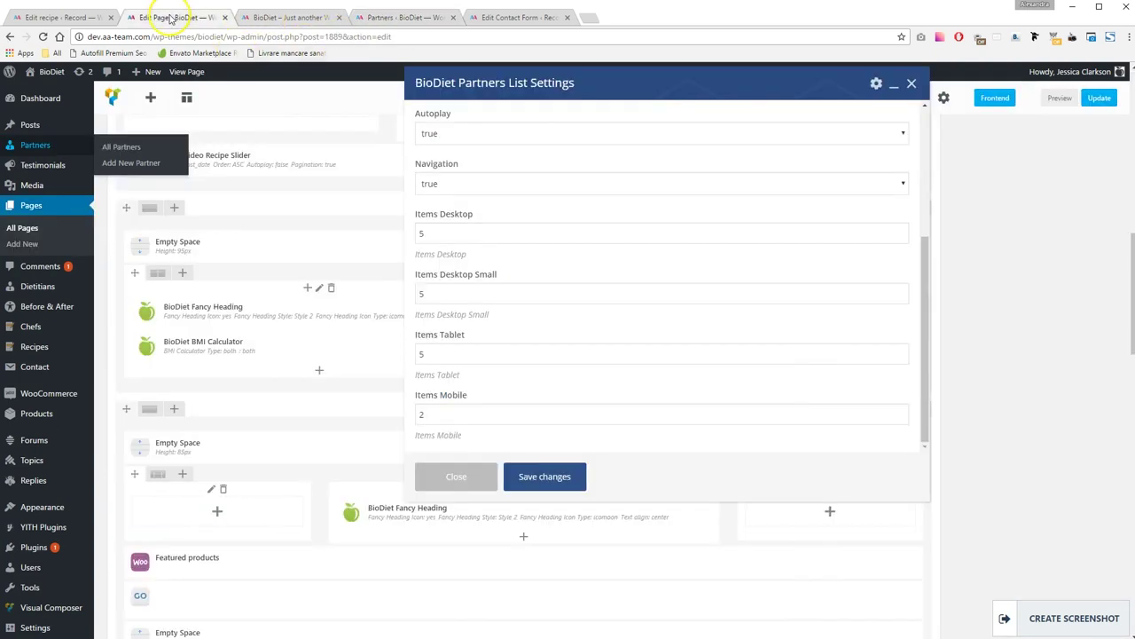
pyautogui.click(444, 473)
# Leave the homepage editor for the list of all pages and open the Team page for editing
pyautogui.scroll(-5, 583, 469)
pyautogui.scroll(10, 582, 468)
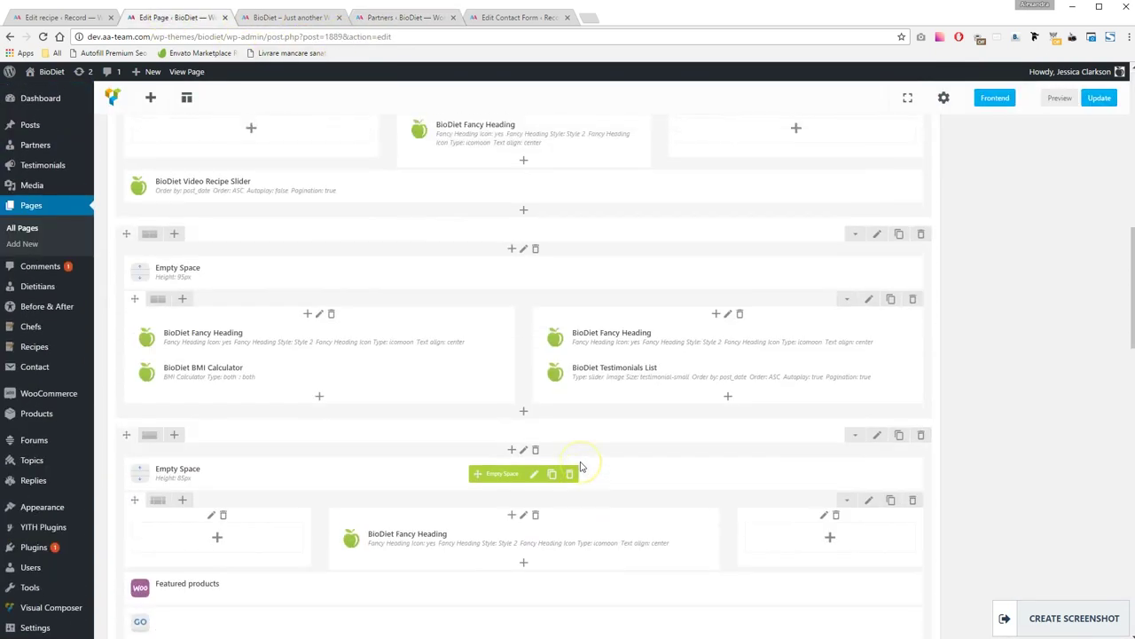
pyautogui.click(27, 200)
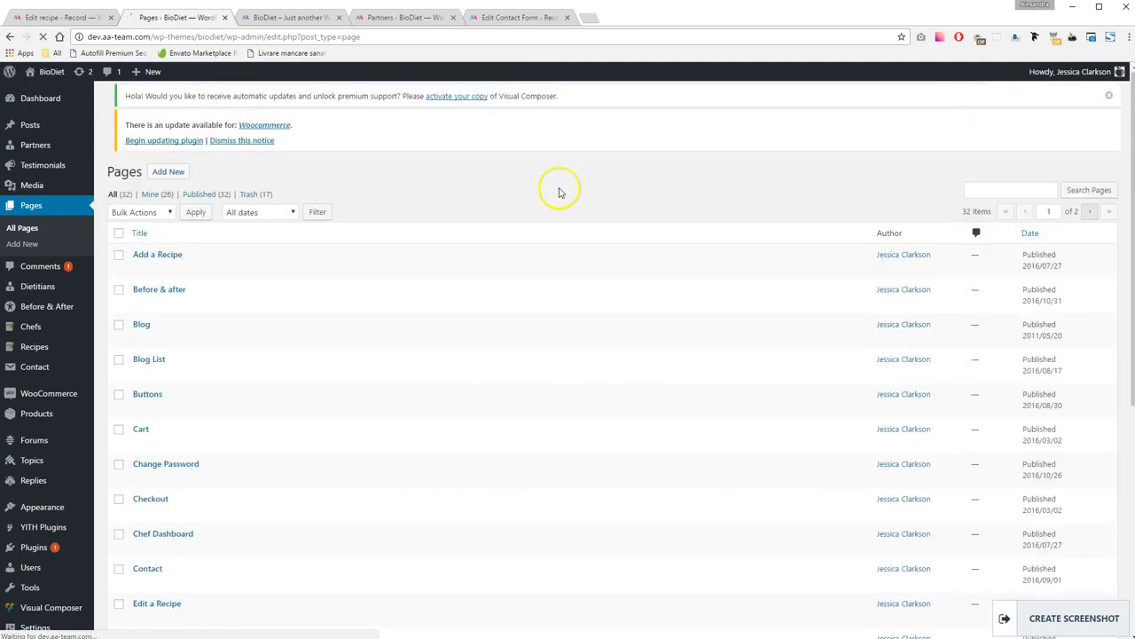
pyautogui.scroll(-2, 461, 390)
pyautogui.scroll(-2, 444, 399)
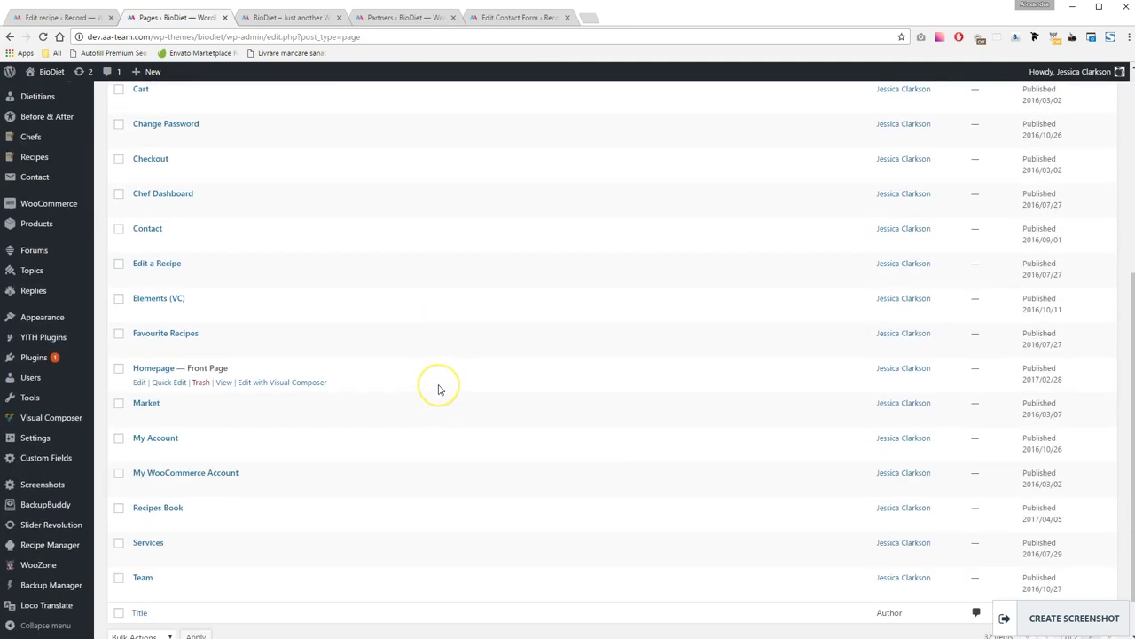
pyautogui.scroll(-1, 438, 389)
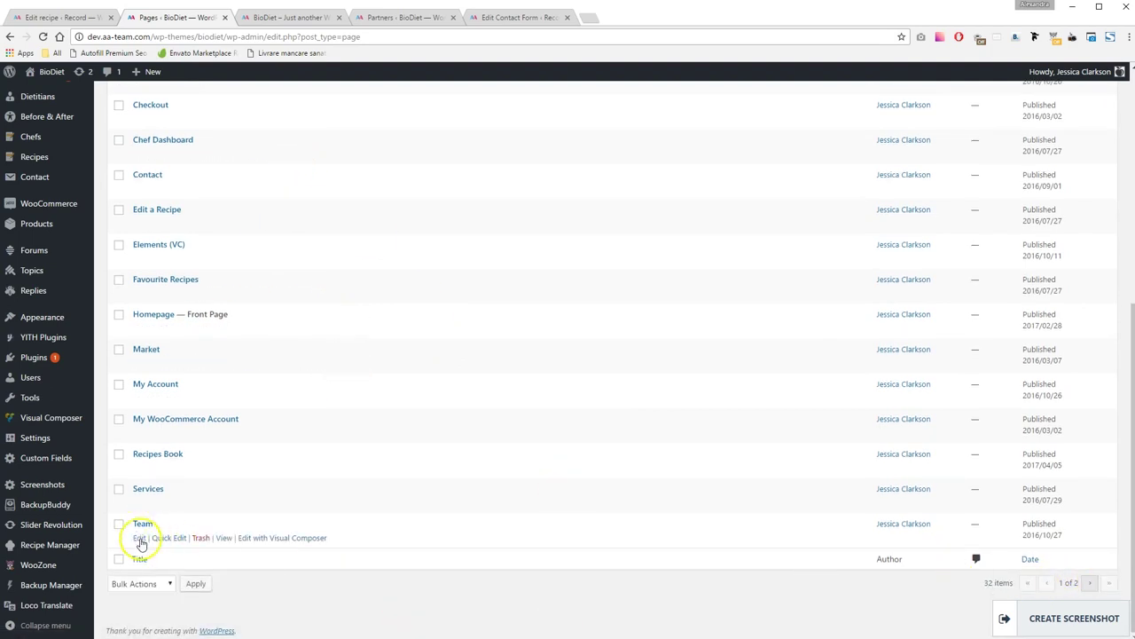
pyautogui.click(139, 538)
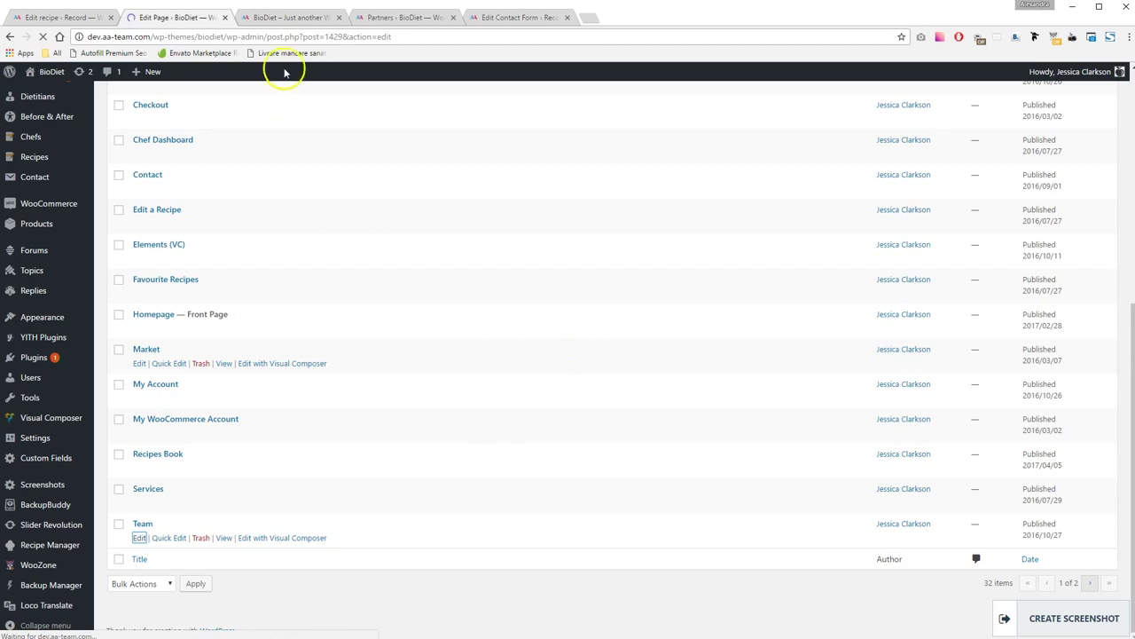
# Open the Team page on the live site and compare its heading, text and team members with the page's Visual Composer elements
pyautogui.click(288, 17)
pyautogui.scroll(5, 390, 256)
pyautogui.scroll(10, 390, 255)
pyautogui.moveTo(297, 205)
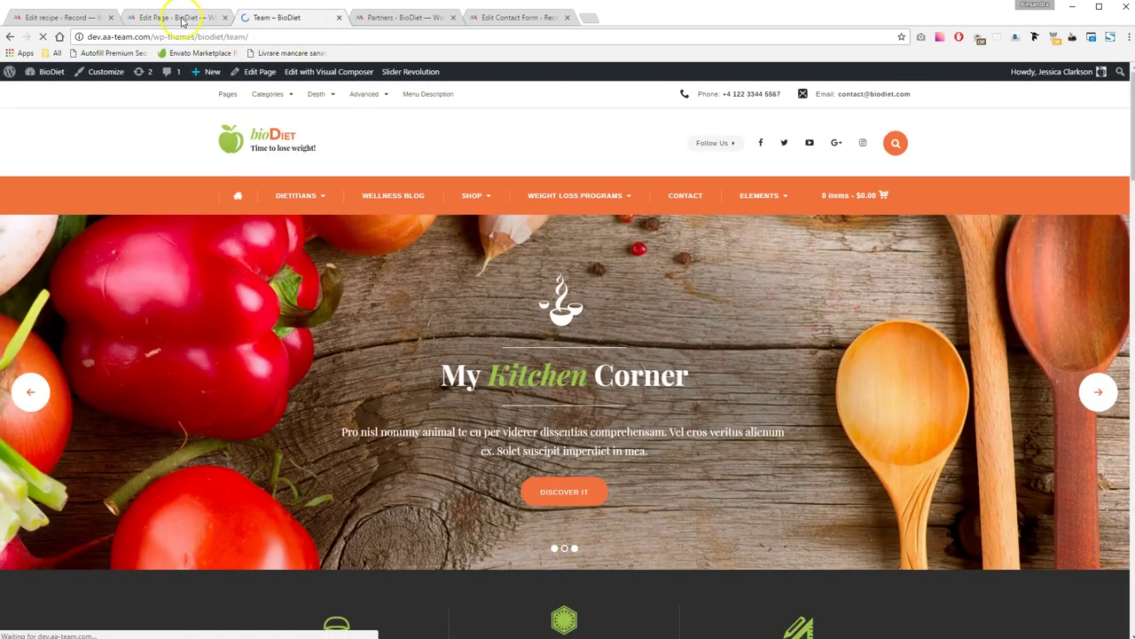
pyautogui.click(182, 18)
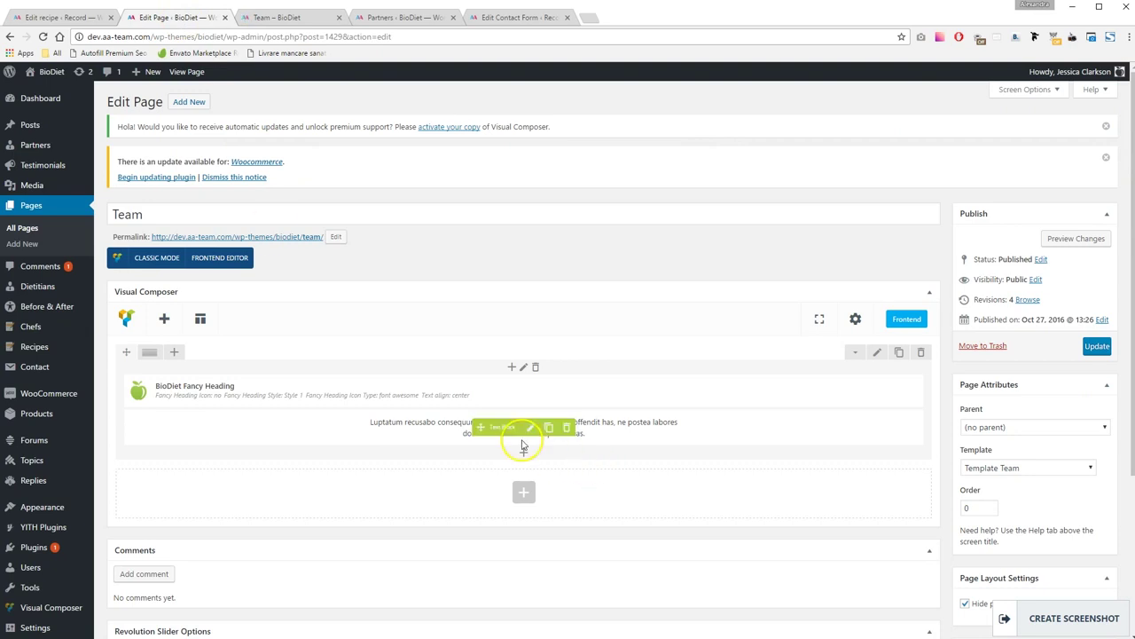
pyautogui.click(266, 18)
pyautogui.scroll(-2, 532, 306)
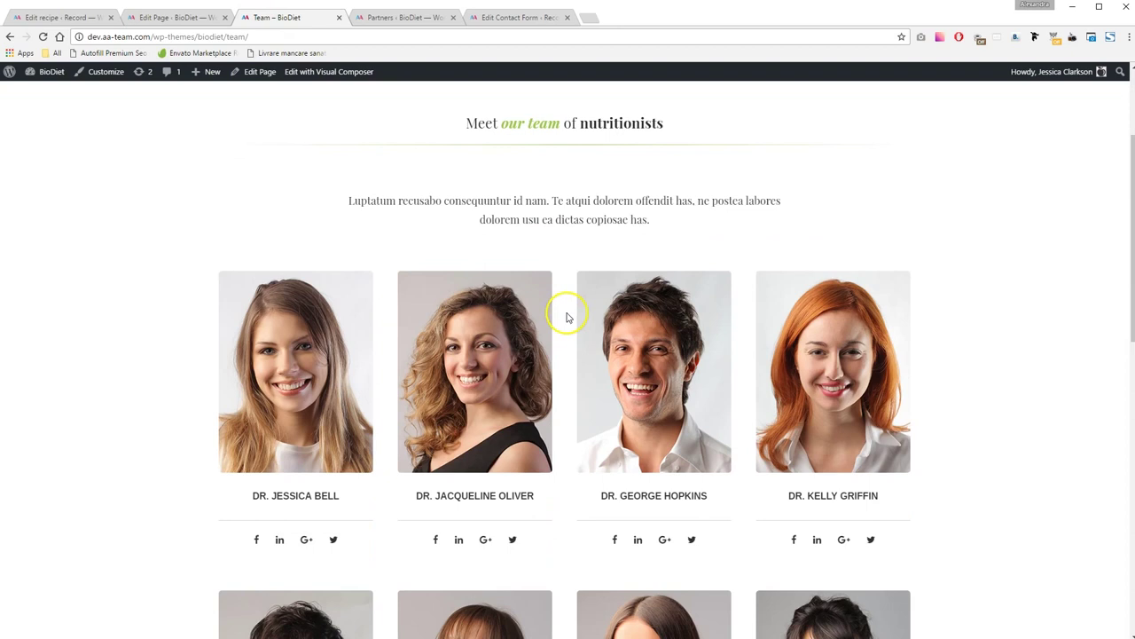
pyautogui.click(183, 18)
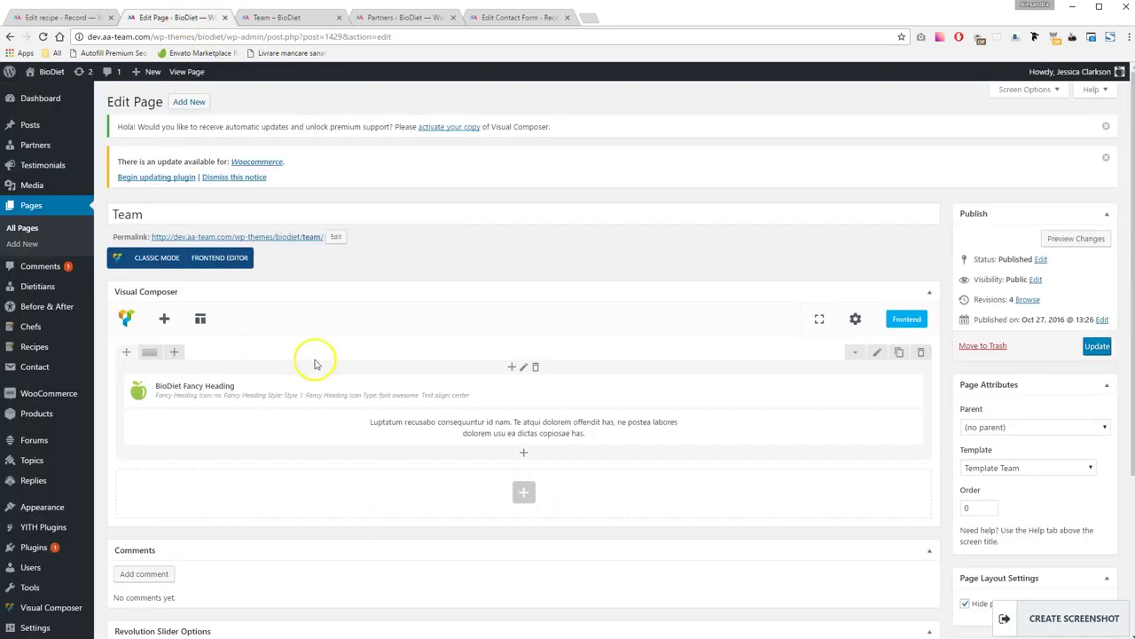
# Review the Team page's remaining settings and the available page templates in its Page Attributes, leaving the template as it is
pyautogui.scroll(-2, 524, 381)
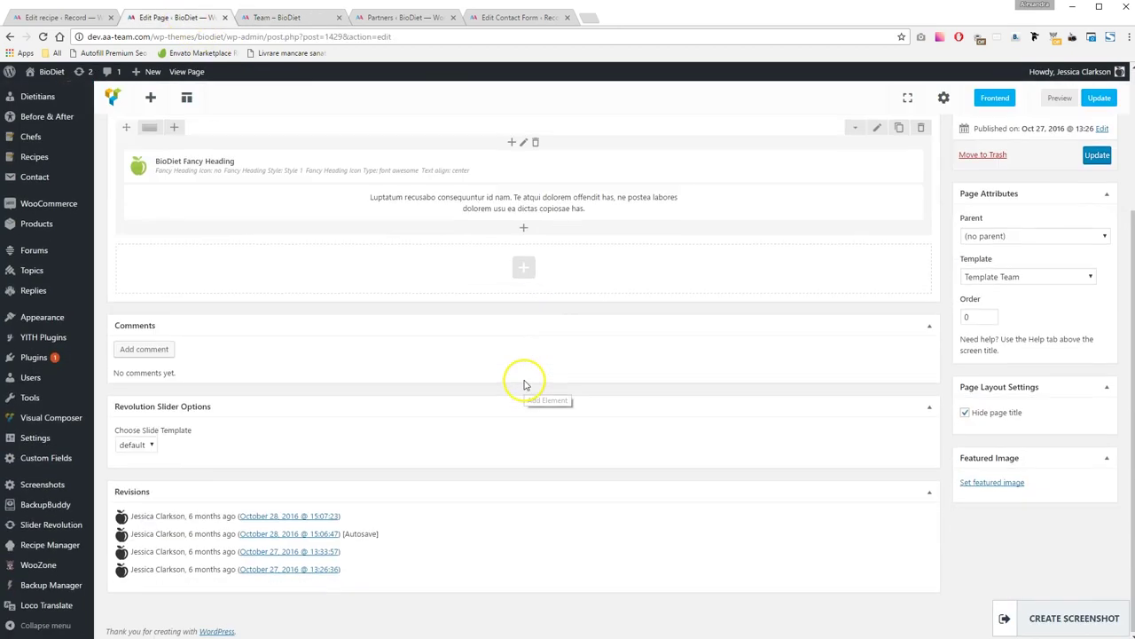
pyautogui.scroll(2, 524, 384)
pyautogui.click(1031, 453)
pyautogui.click(1031, 453)
# Open the first dietitian in the Dietitians list for editing and review the images, best results, specialization and quote fields
pyautogui.click(63, 277)
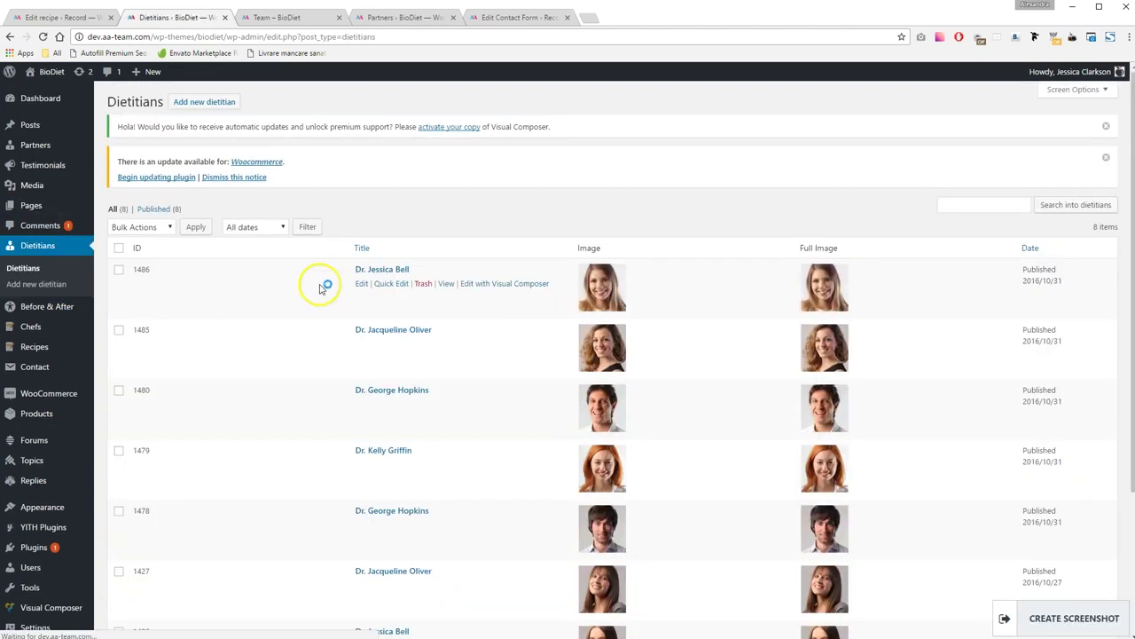
pyautogui.click(362, 284)
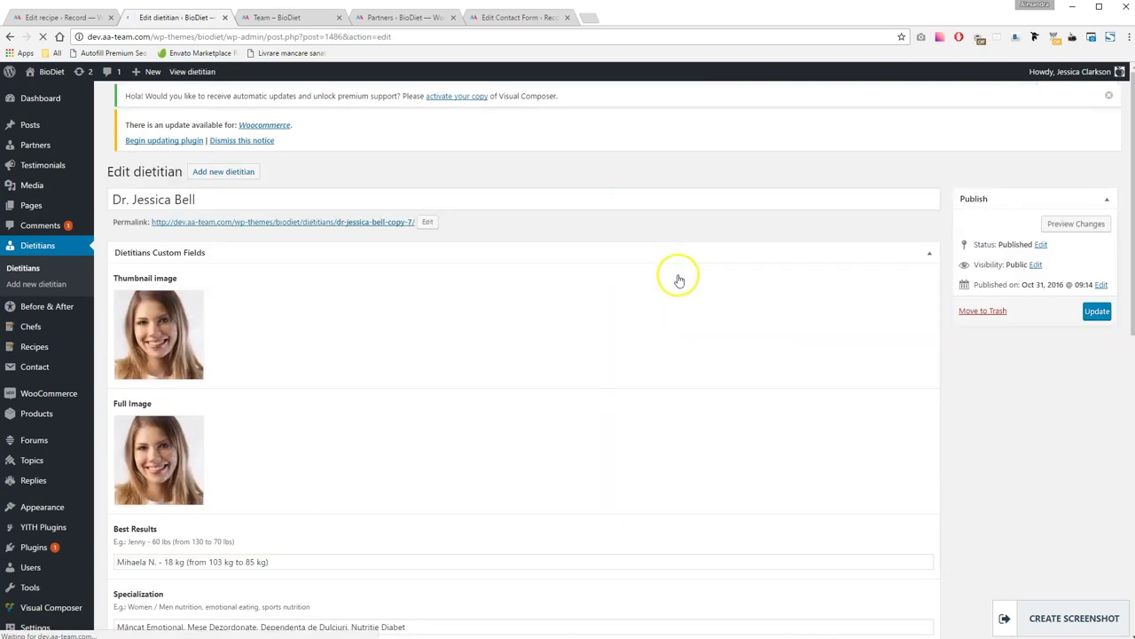
pyautogui.scroll(-2, 231, 368)
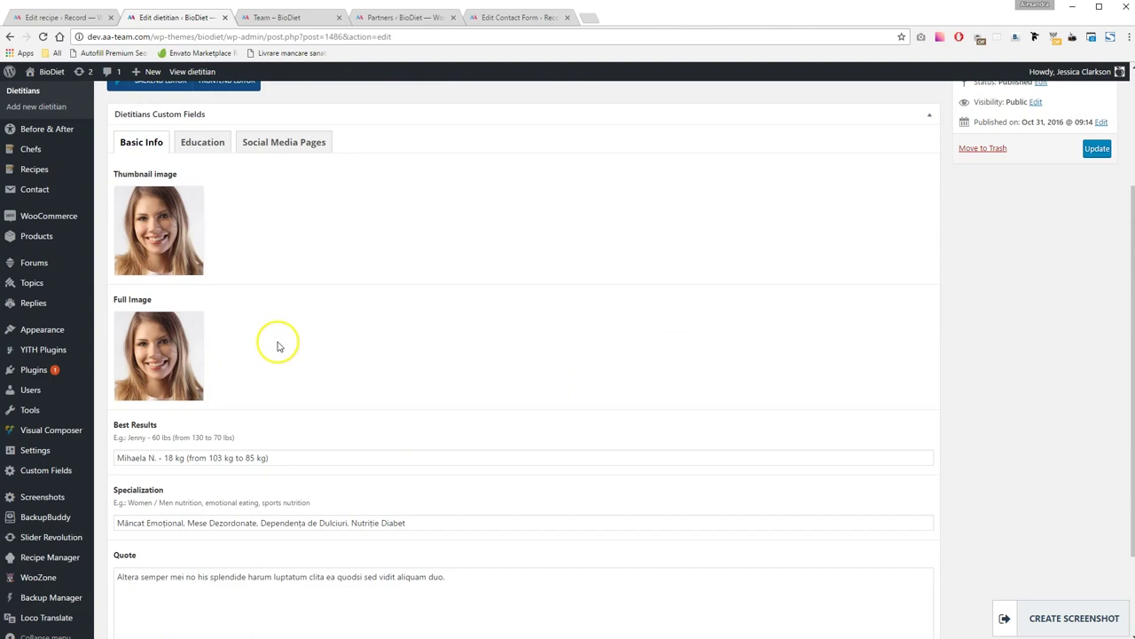
pyautogui.scroll(-1, 320, 322)
pyautogui.scroll(3, 410, 332)
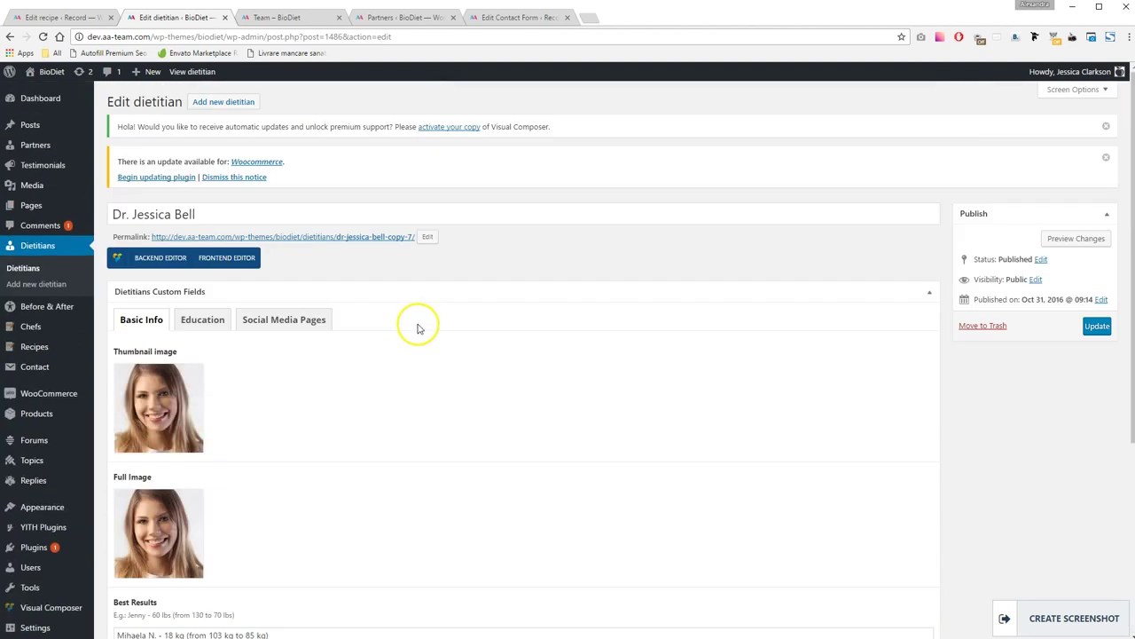
pyautogui.scroll(-2, 533, 298)
pyautogui.scroll(2, 539, 293)
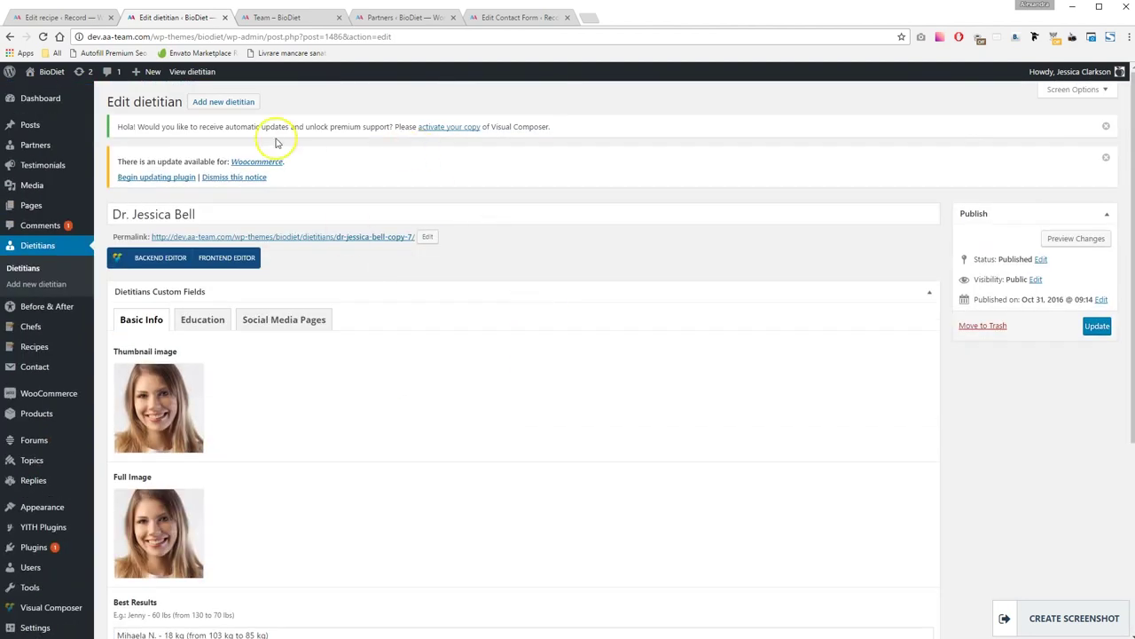
# Open a testimonial from the Testimonials list for editing and review its text, custom fields, featured image and slider options
pyautogui.click(64, 166)
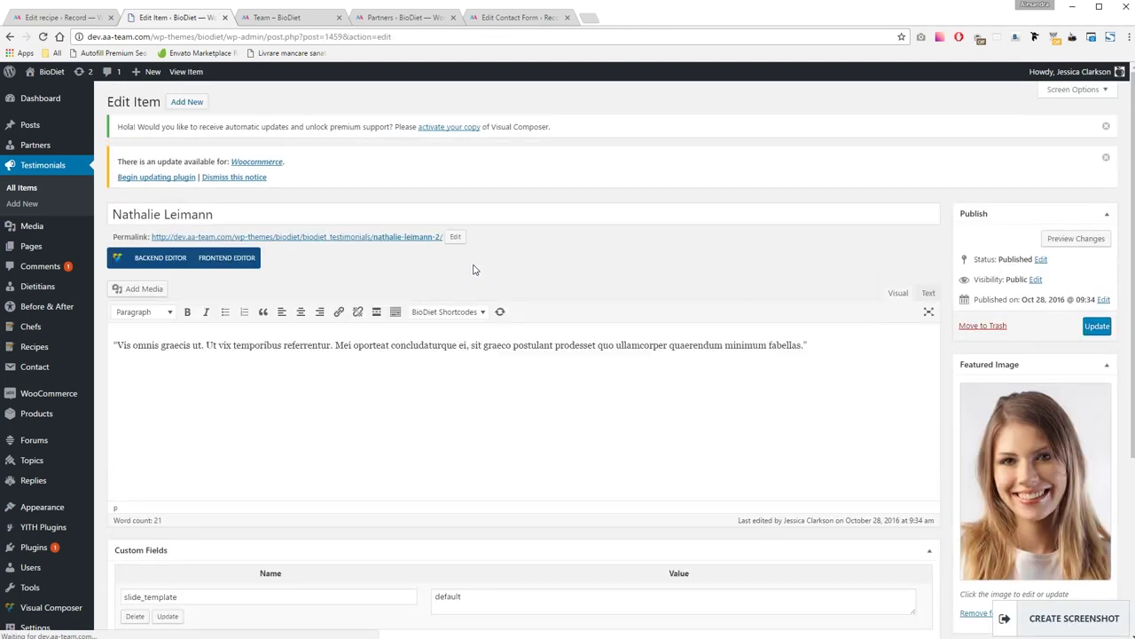
pyautogui.scroll(-3, 473, 338)
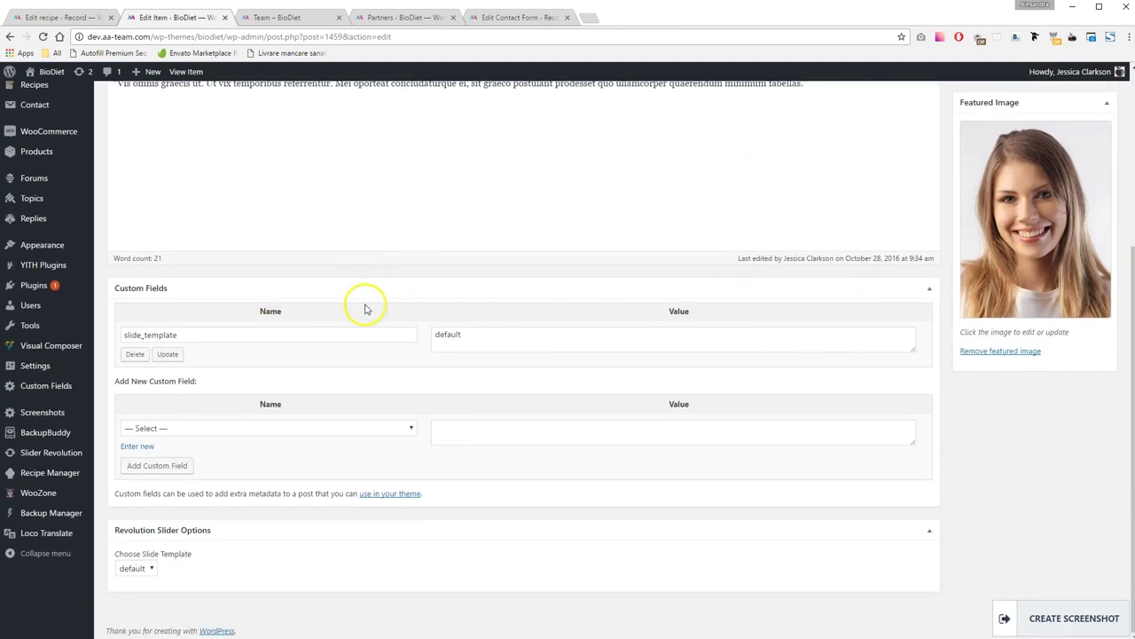
pyautogui.scroll(3, 367, 304)
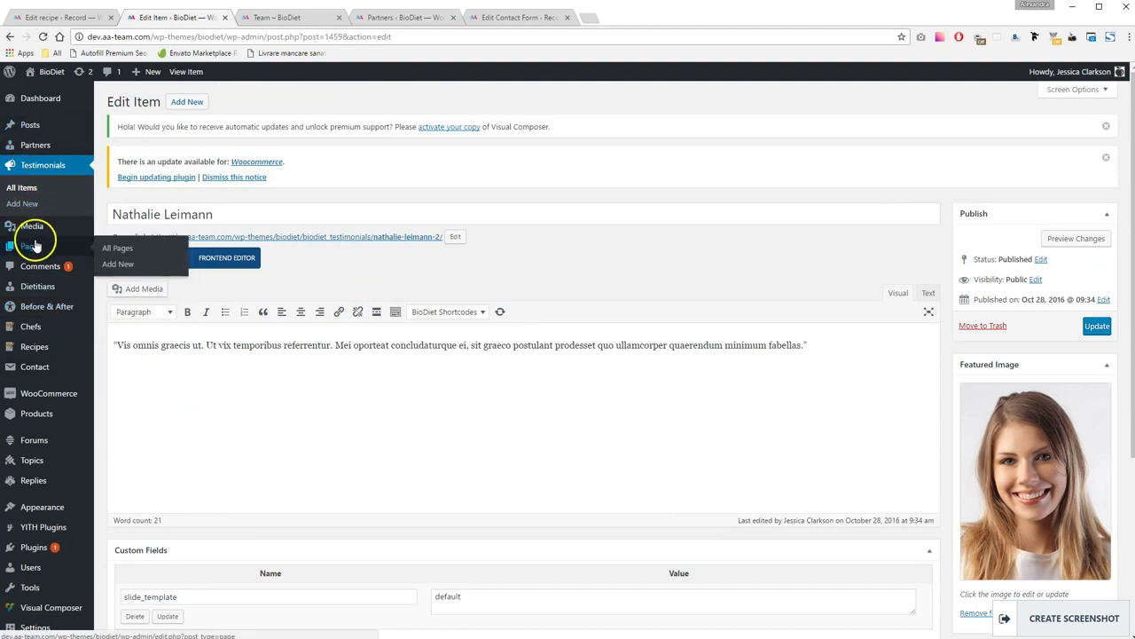
# Open the first Before & After entry for editing and review its age, weight lost, sizes lost, testimonial and image fields
pyautogui.click(16, 312)
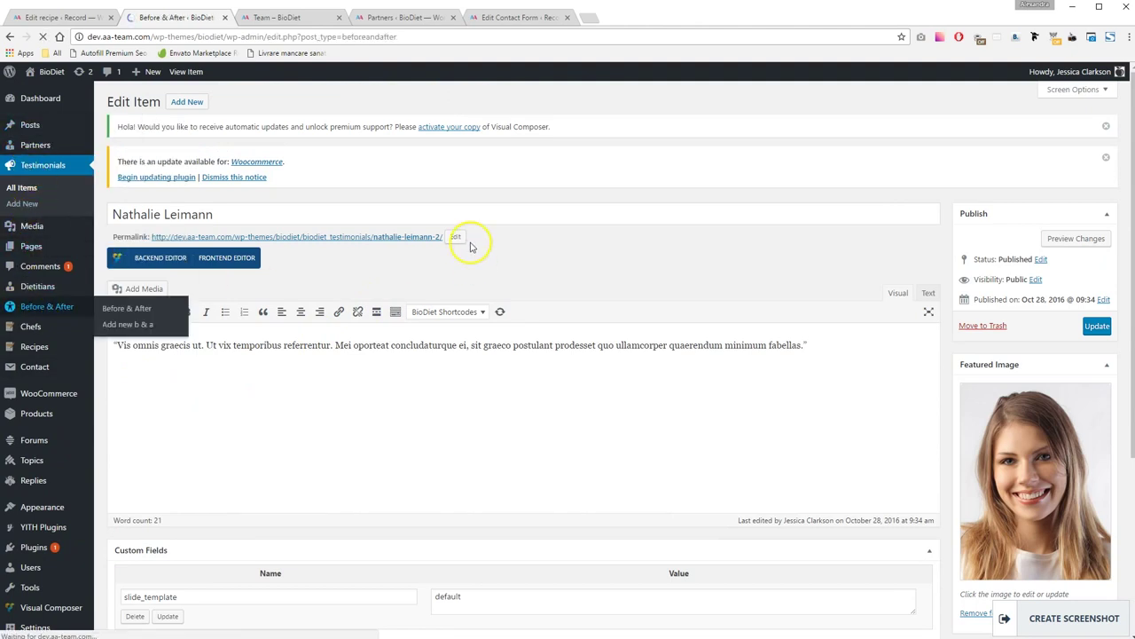
pyautogui.click(266, 283)
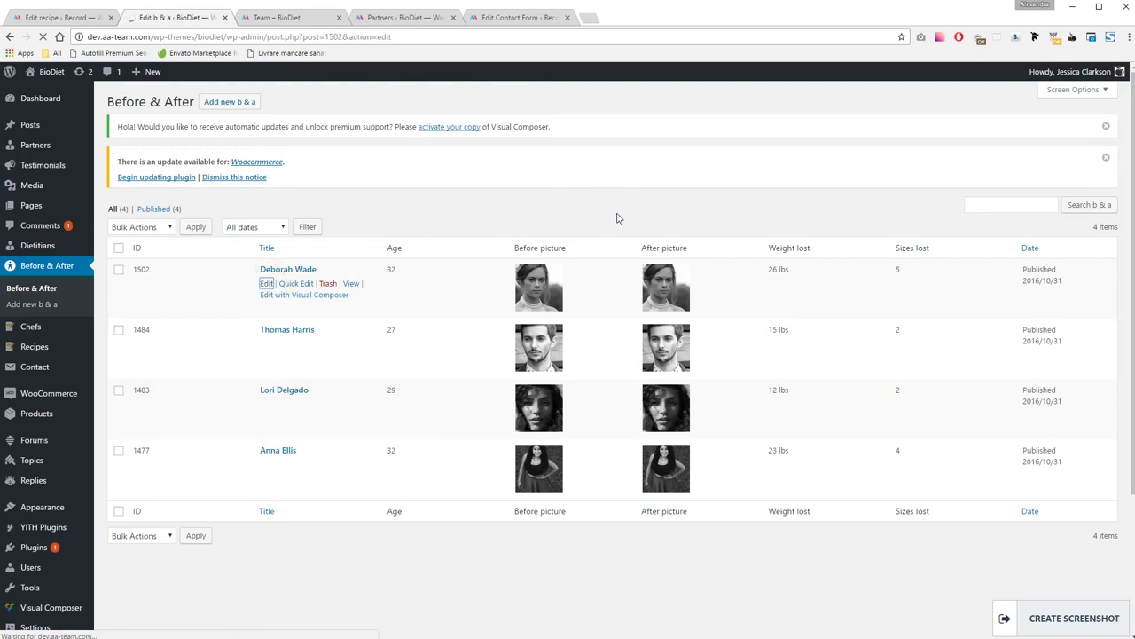
pyautogui.scroll(-2, 249, 317)
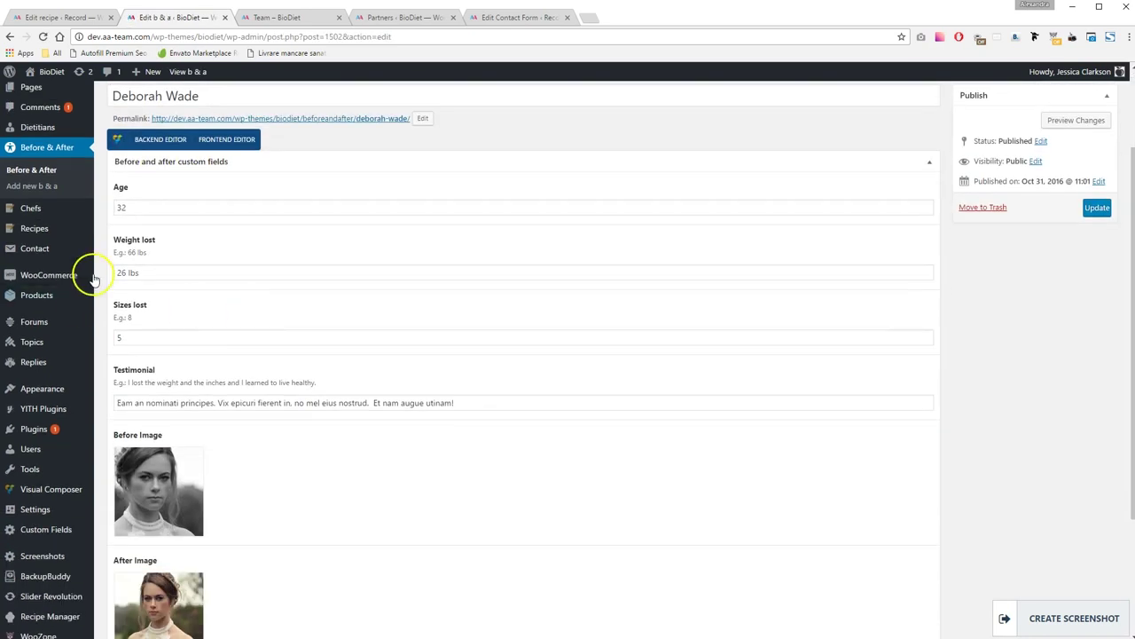
pyautogui.scroll(-3, 190, 381)
pyautogui.scroll(5, 363, 446)
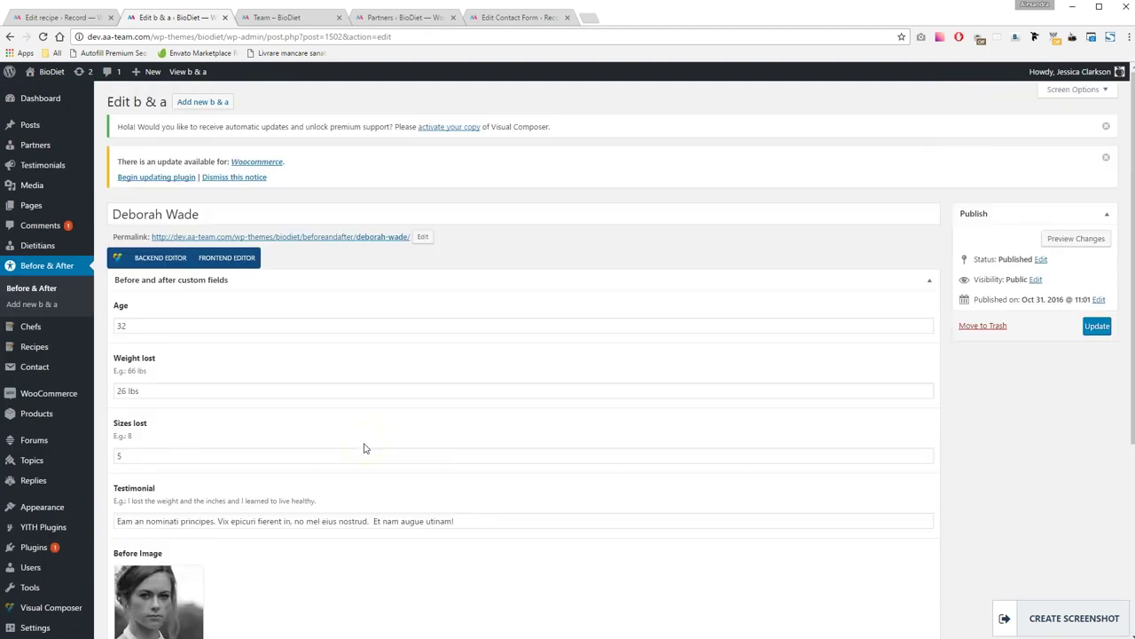
pyautogui.scroll(-4, 102, 355)
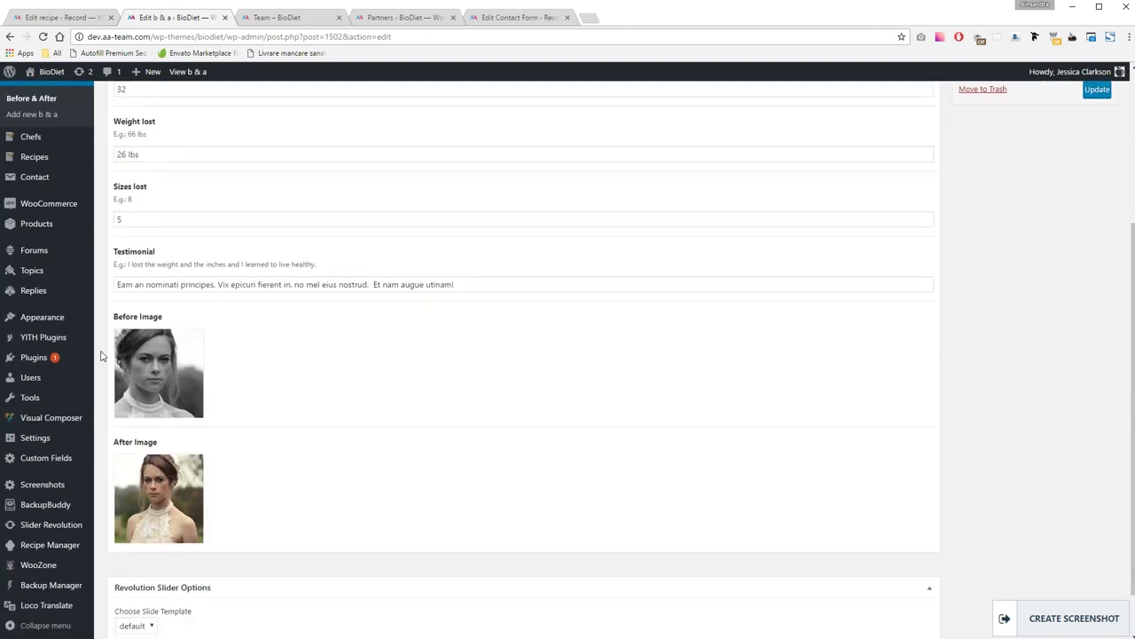
pyautogui.scroll(4, 100, 355)
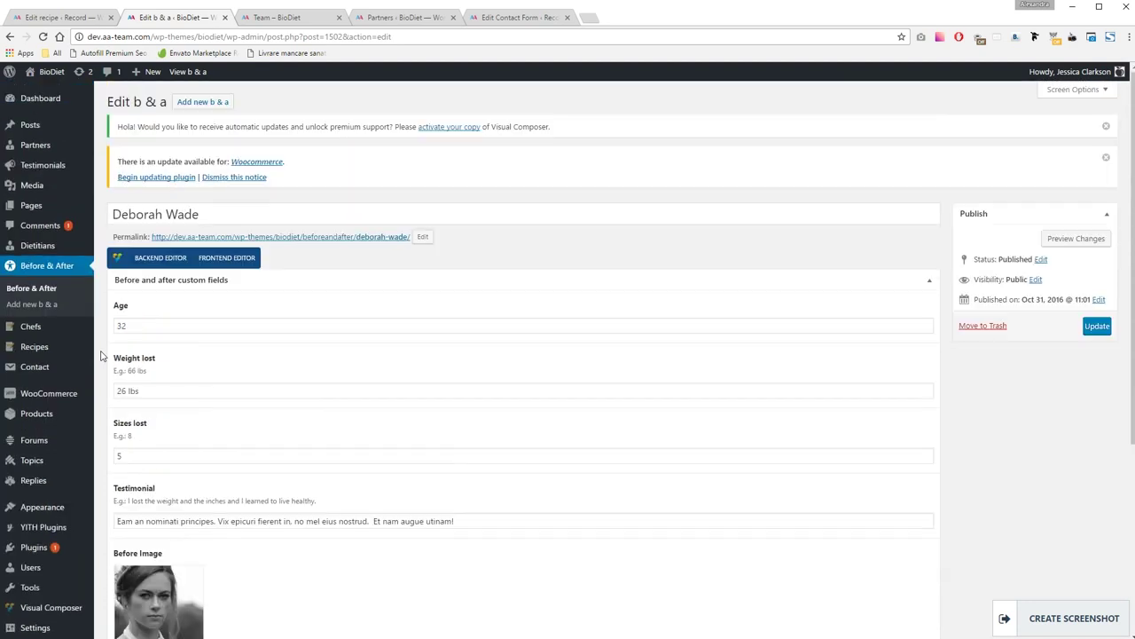
# Return to the live Team page in its browser tab and view the site header and main navigation
pyautogui.click(312, 21)
pyautogui.scroll(3, 332, 127)
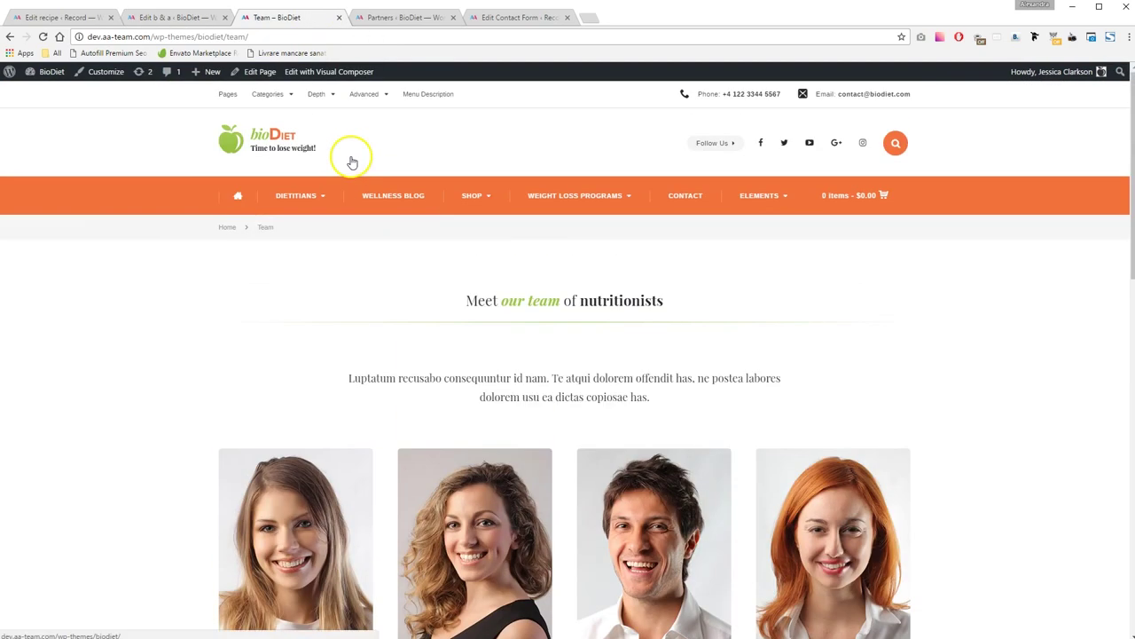